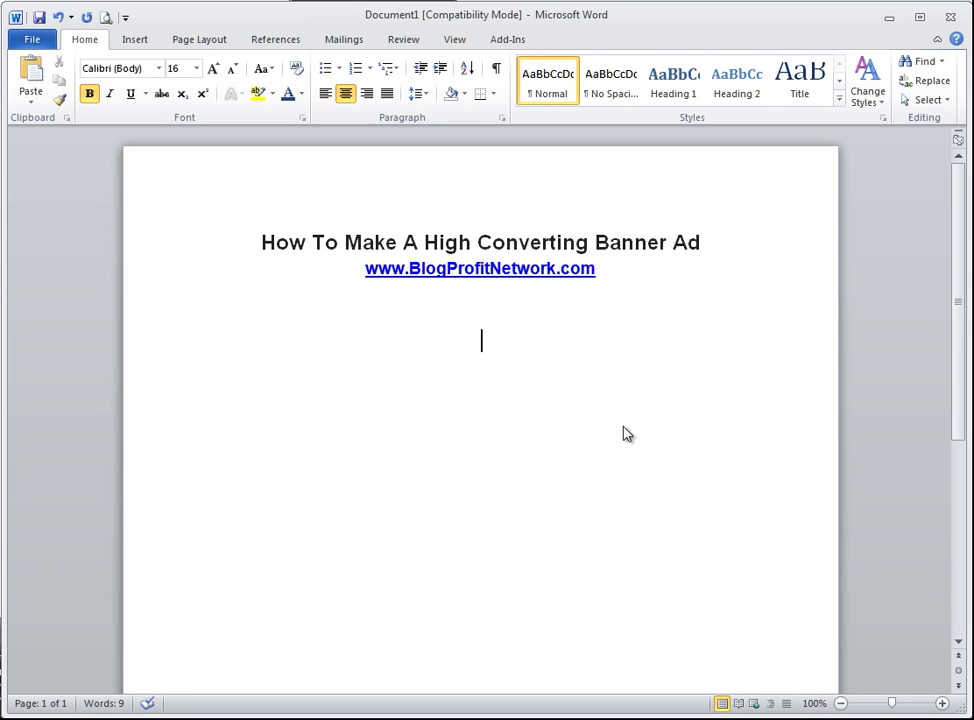
Type 'Show Me How To Lose...' and paste the captured drop-down picture from Snagit after it
text(Show Me Ho)
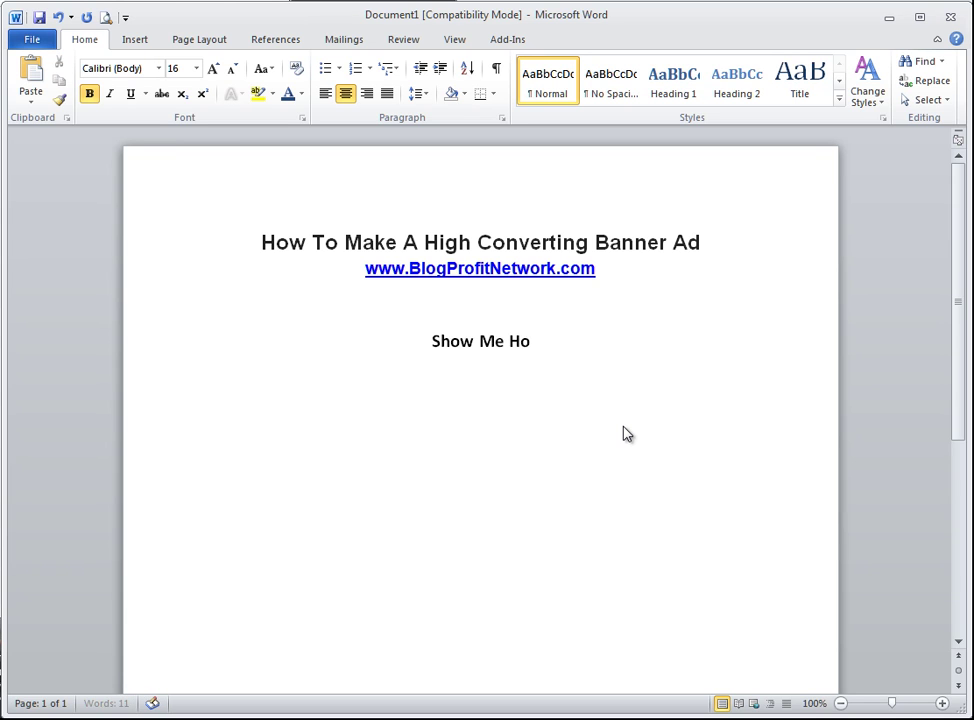
text(w To Lose...)
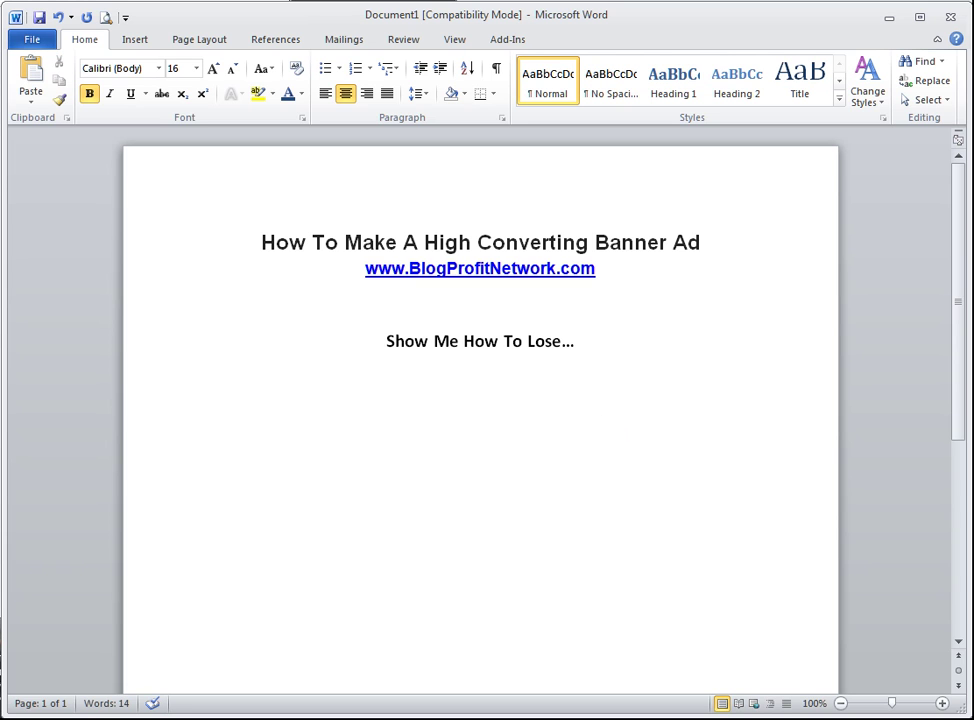
key(alt+Tab)
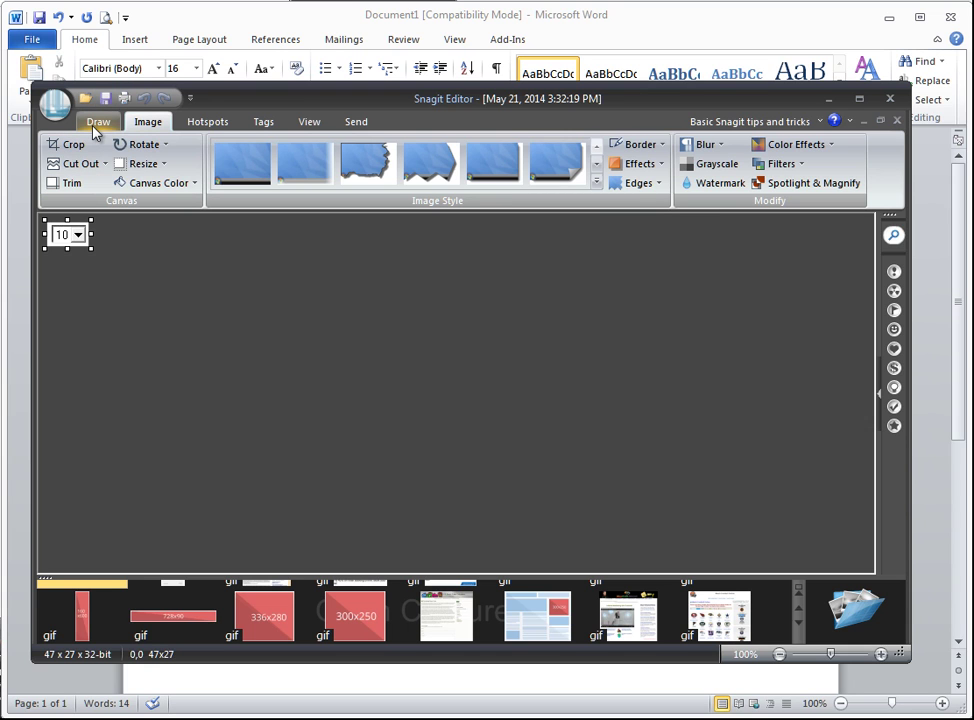
click(466, 688)
key(ctrl+v)
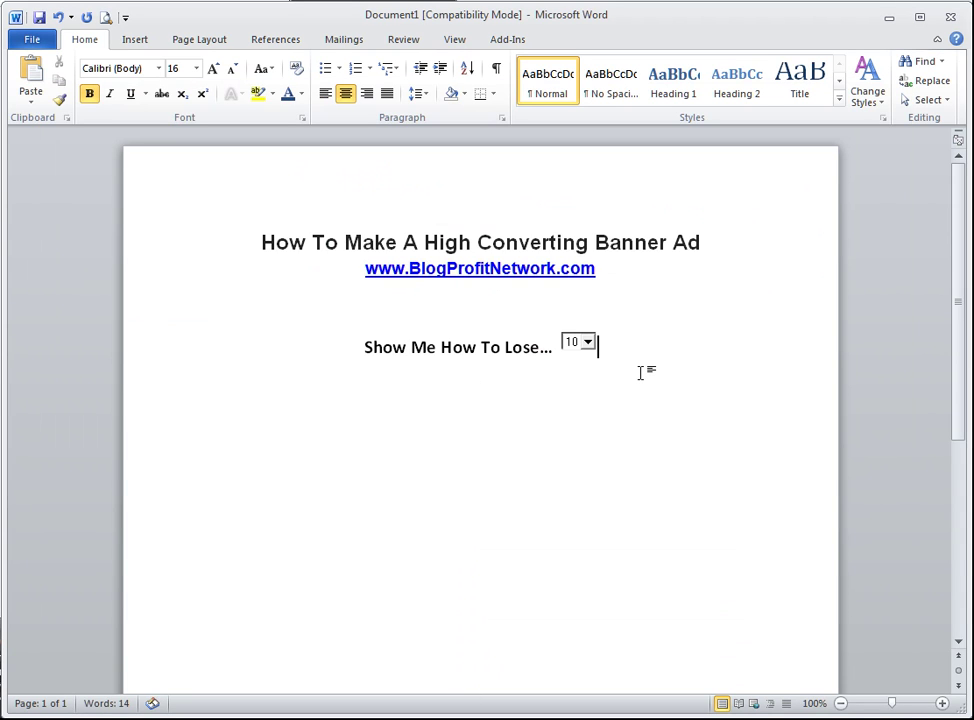
Finish the line with 'Pounds In 7 Days...', removing the extra pasted drop-down
text(Poun)
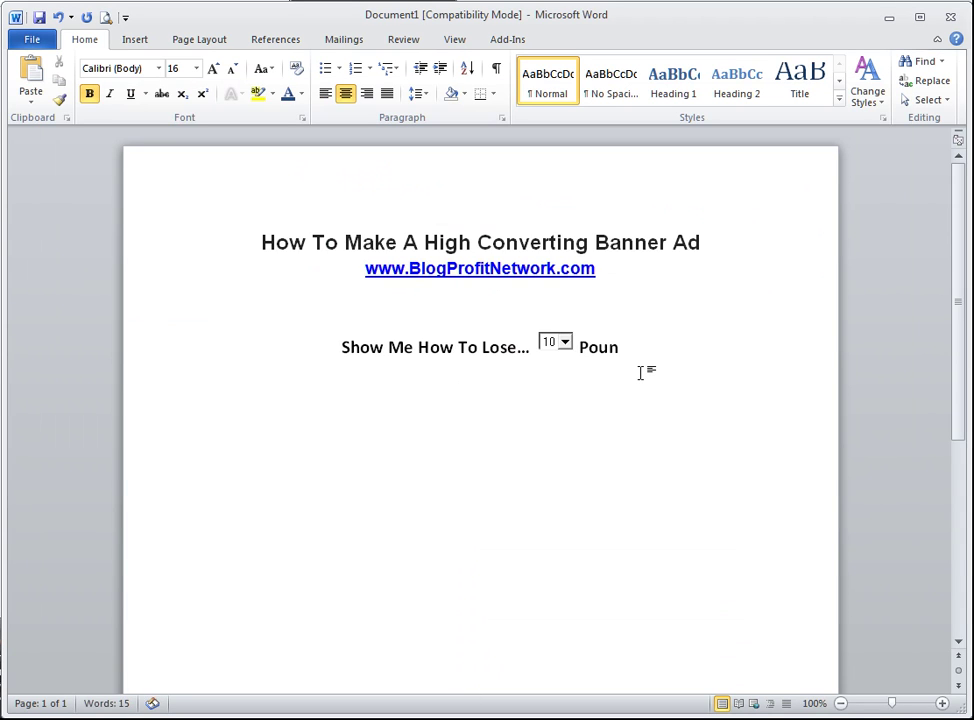
text(ds In)
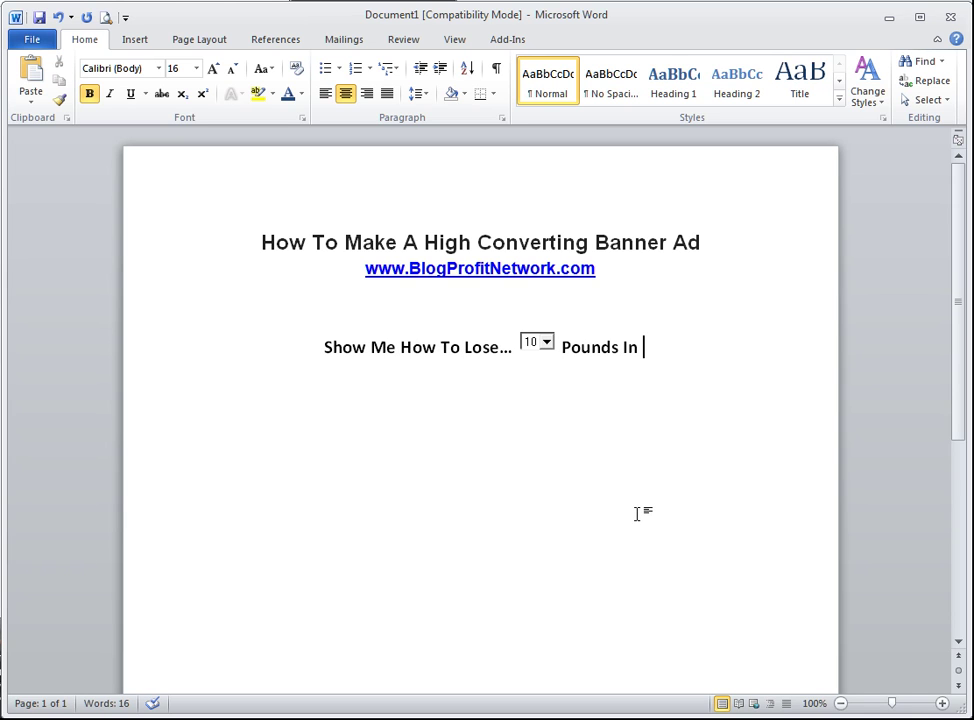
key(ctrl+v)
text(days)
key(BackSpace)
key(BackSpace)
key(BackSpace)
key(BackSpace)
key(BackSpace)
key(BackSpace)
key(BackSpace)
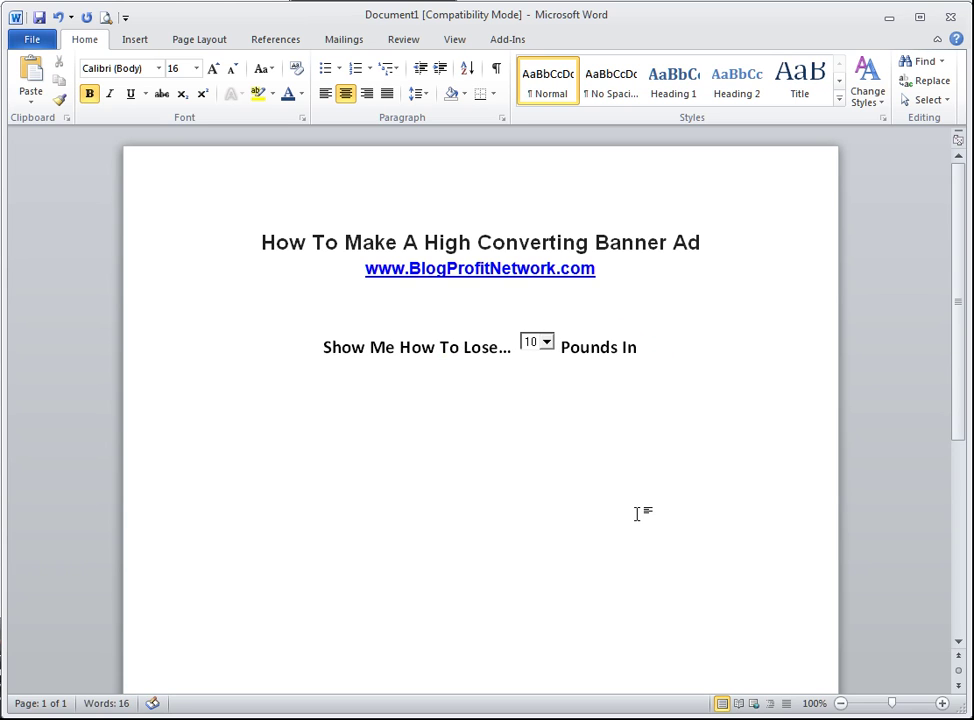
text(7)
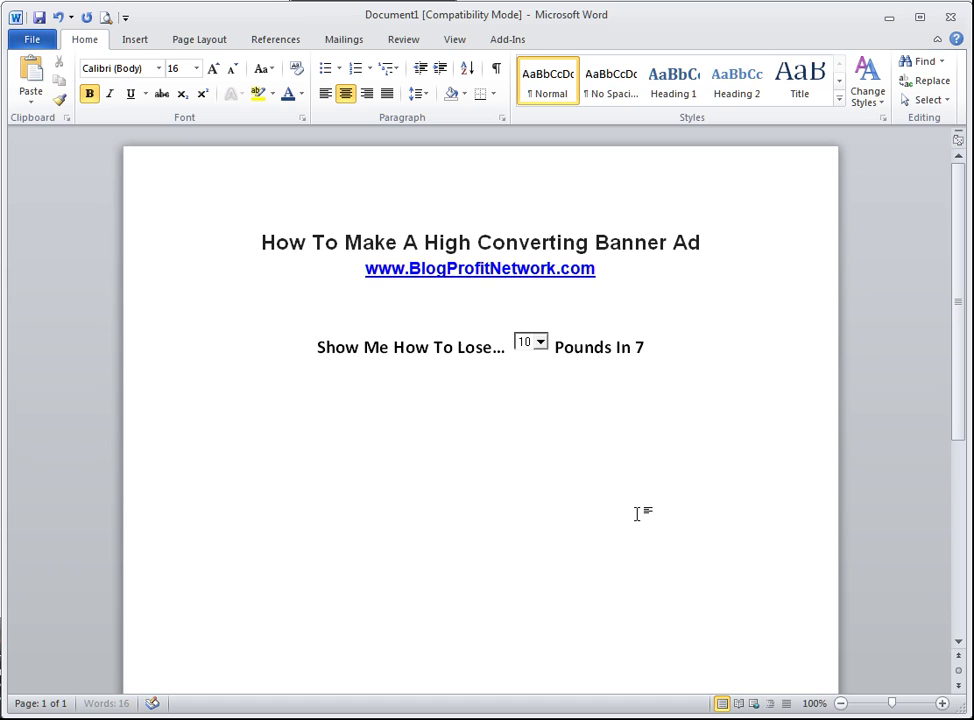
text( Days...)
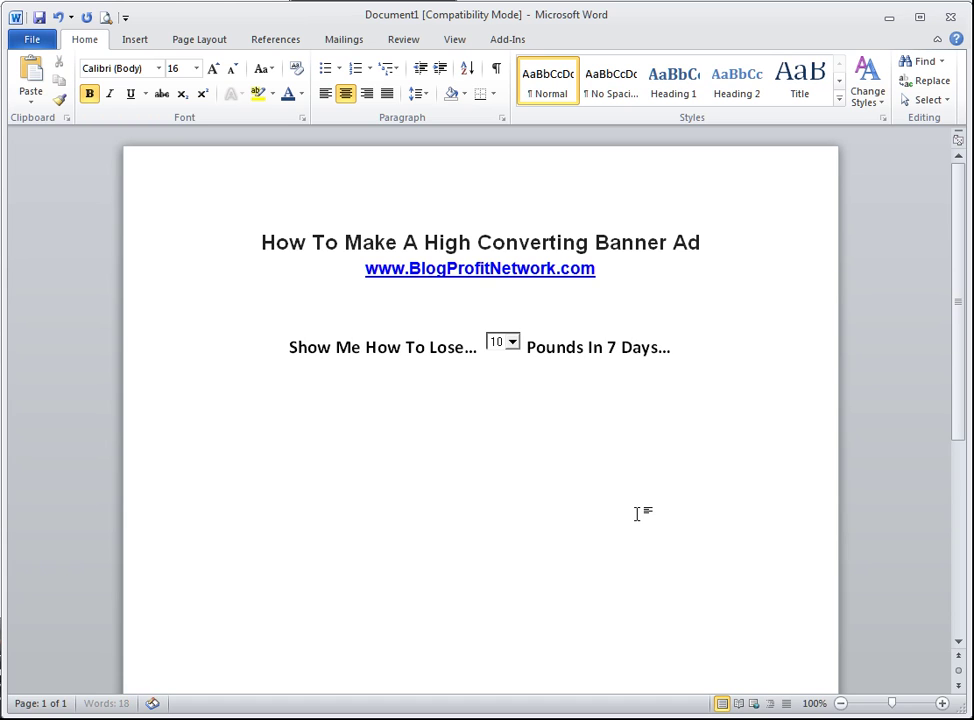
click(500, 345)
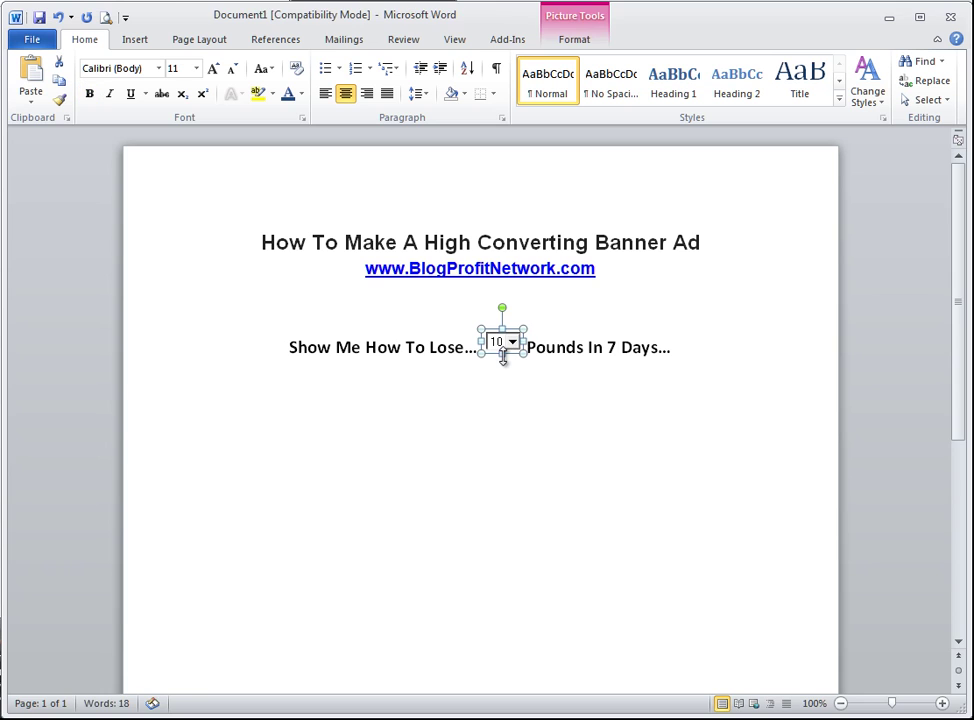
click(600, 417)
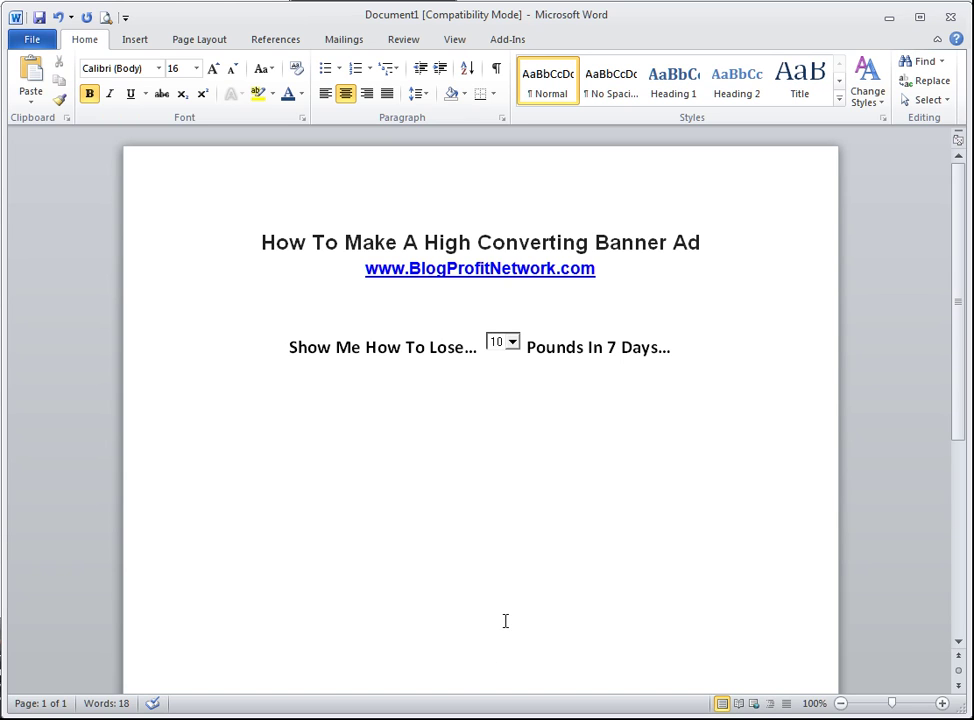
On a new line below Days..., type 'Click Here For Your Free Wightloss Report'
click(684, 346)
key(Return)
text(Click her)
key(BackSpace)
key(BackSpace)
key(BackSpace)
text(Here For Your Free)
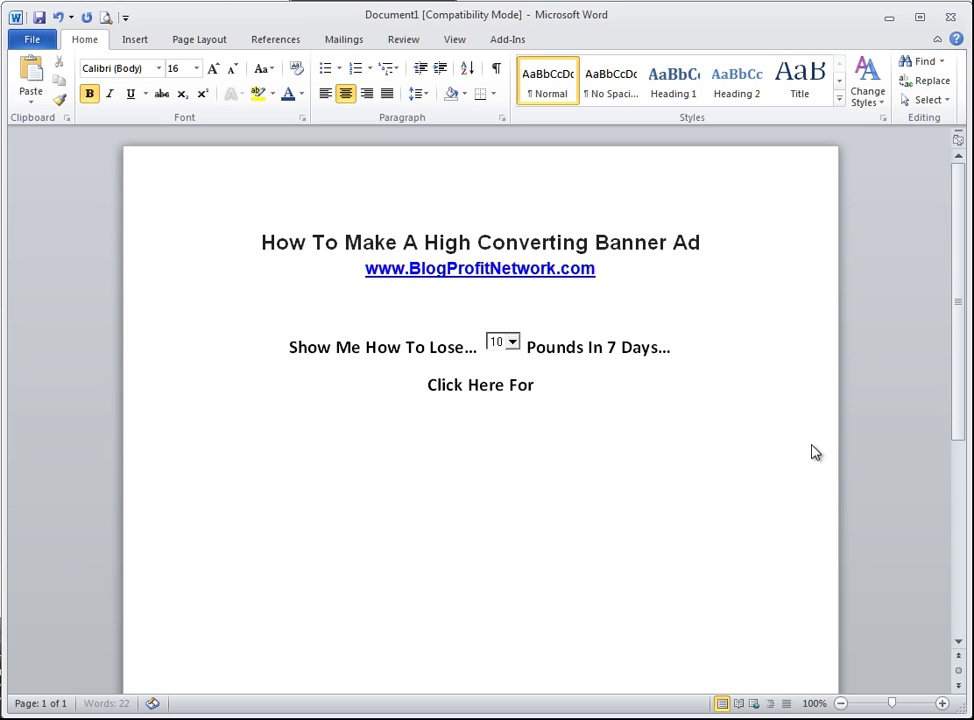
text( Wir)
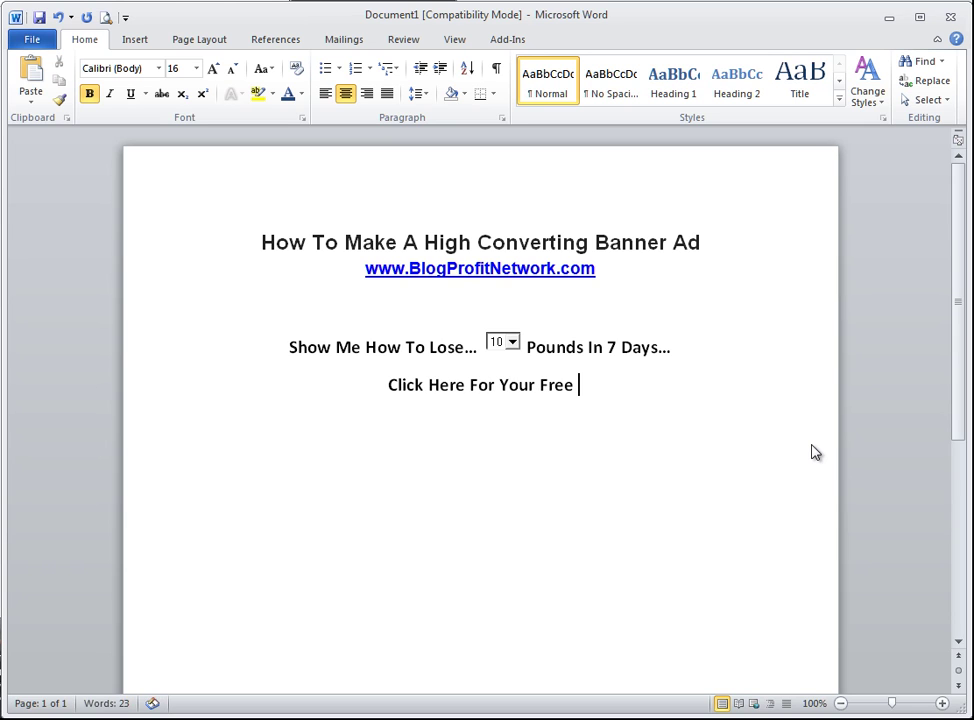
key(BackSpace)
text(ghtlos)
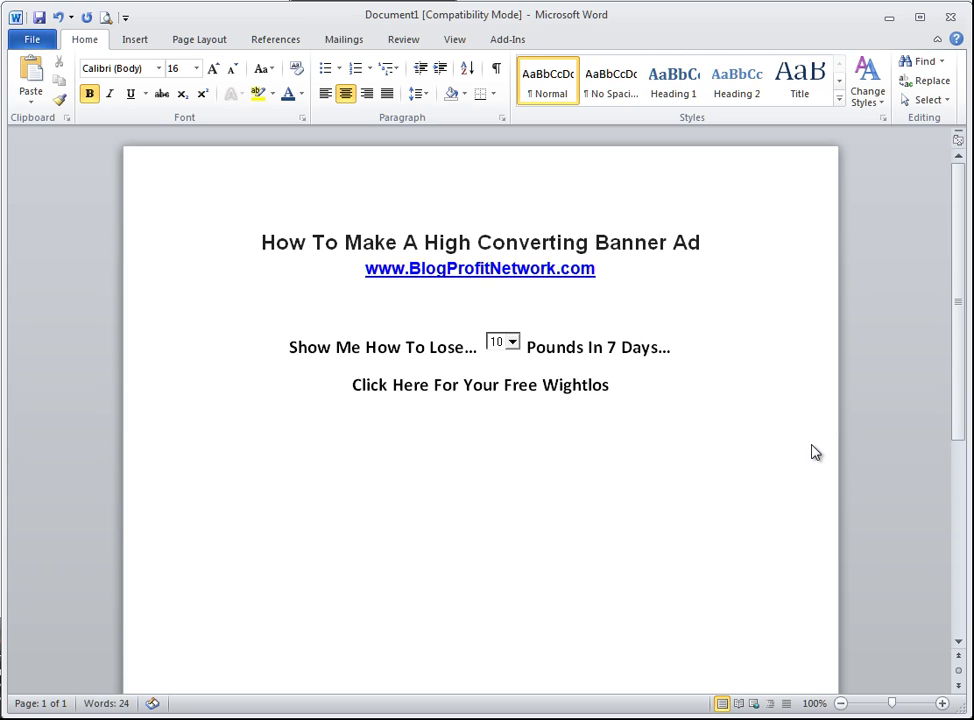
text(s Report)
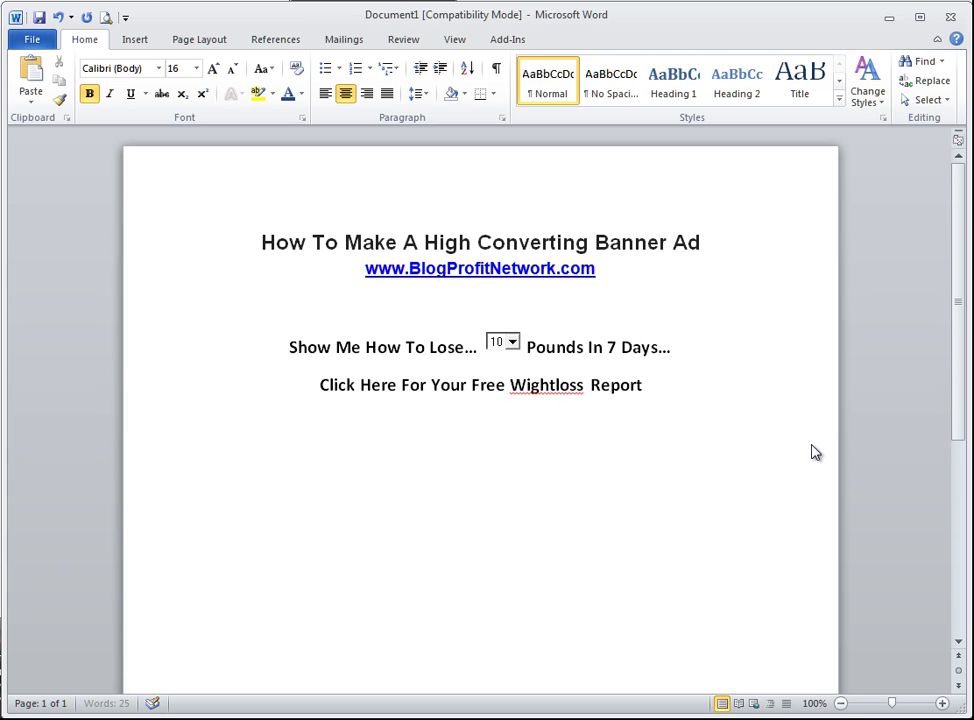
Correct the misspelled word to 'Weight Loss' using spelling suggestions, then select the whole line
right_click(579, 388)
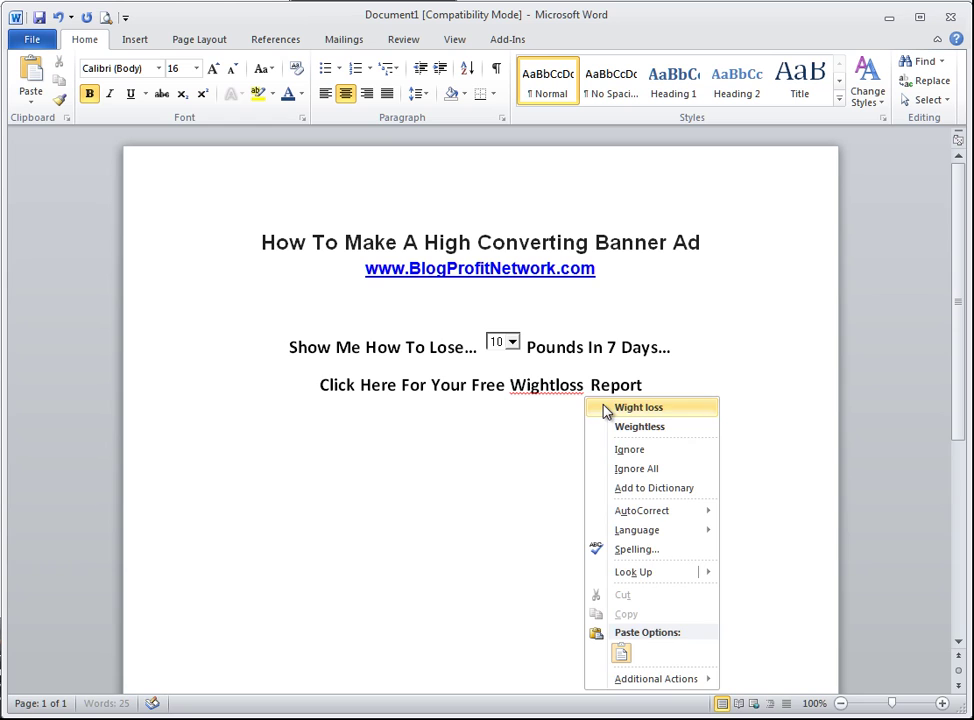
click(630, 428)
click(571, 386)
key(BackSpace)
text(o)
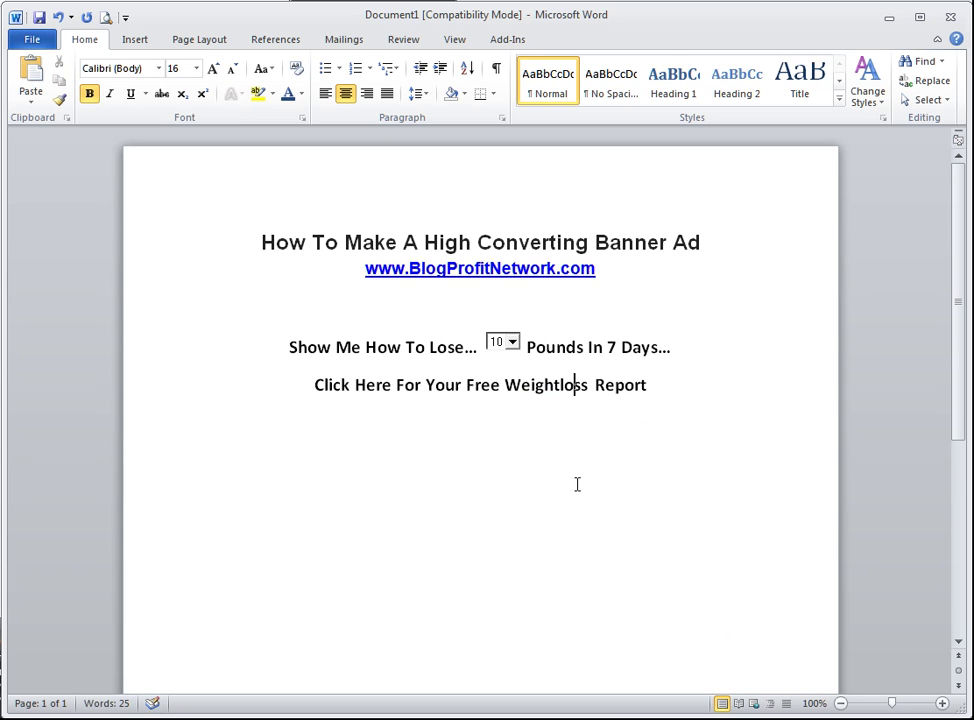
right_click(576, 385)
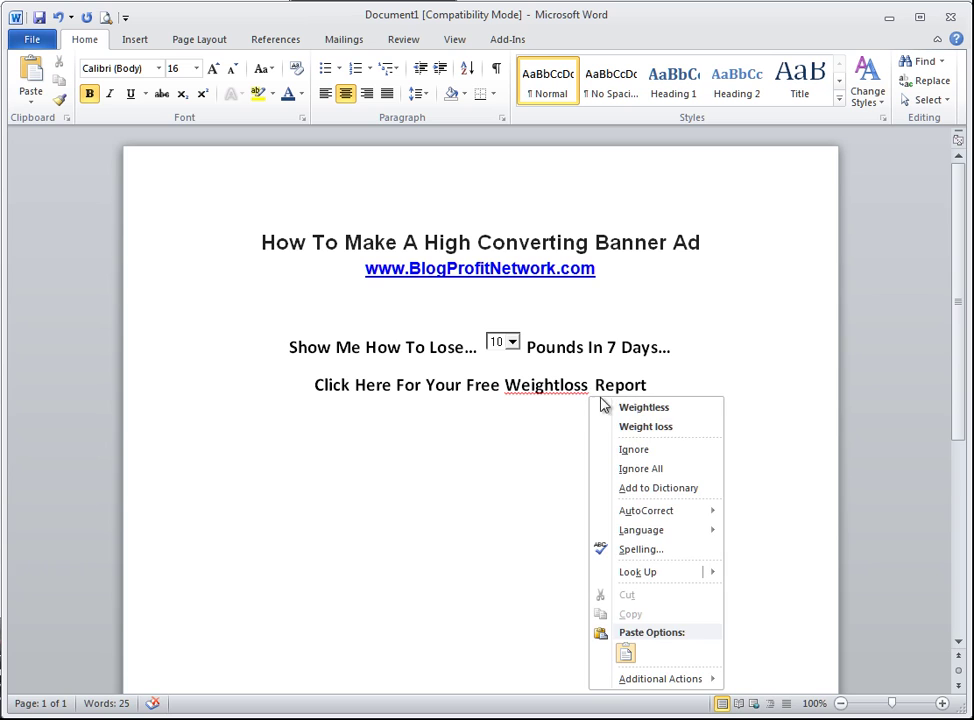
click(611, 426)
click(572, 390)
key(BackSpace)
text(L)
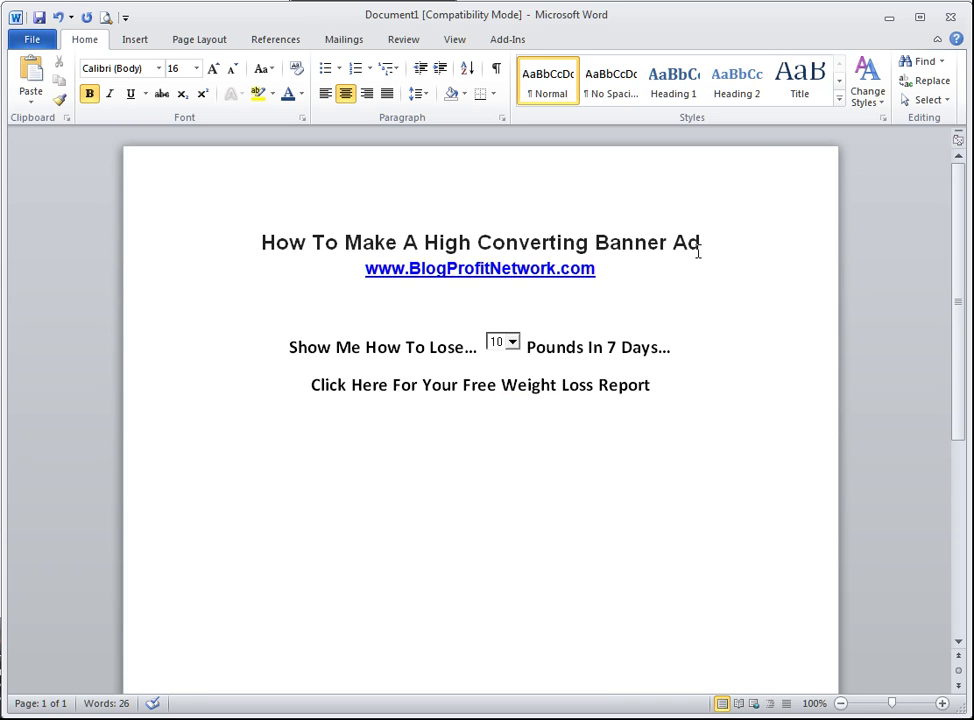
drag(650, 385, 311, 386)
Underline the Click Here line and colour it dark blue
click(130, 94)
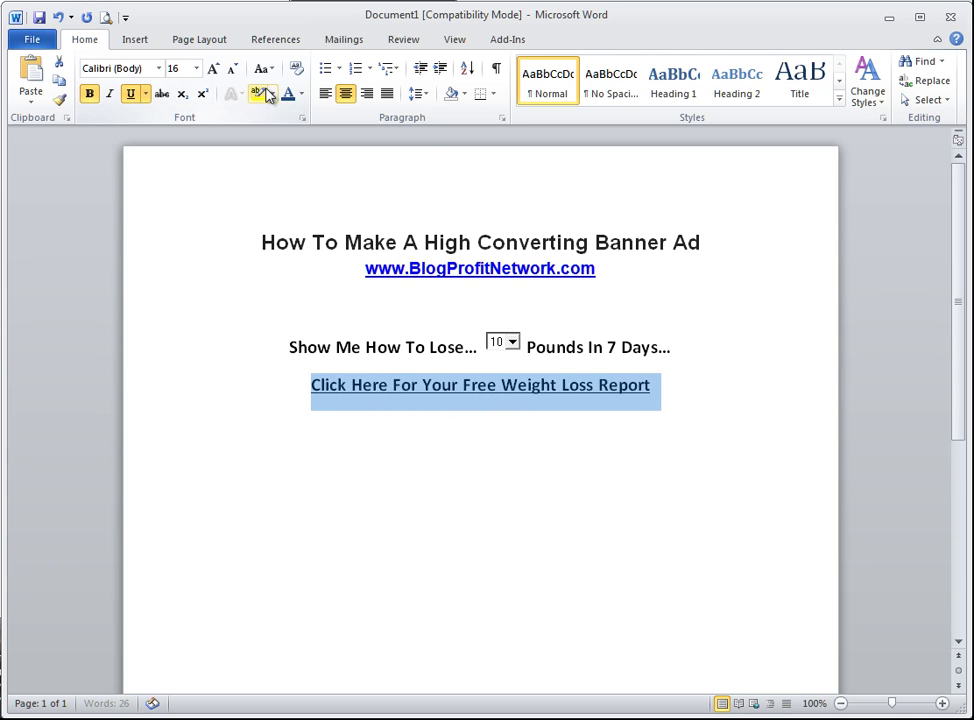
click(301, 94)
click(332, 152)
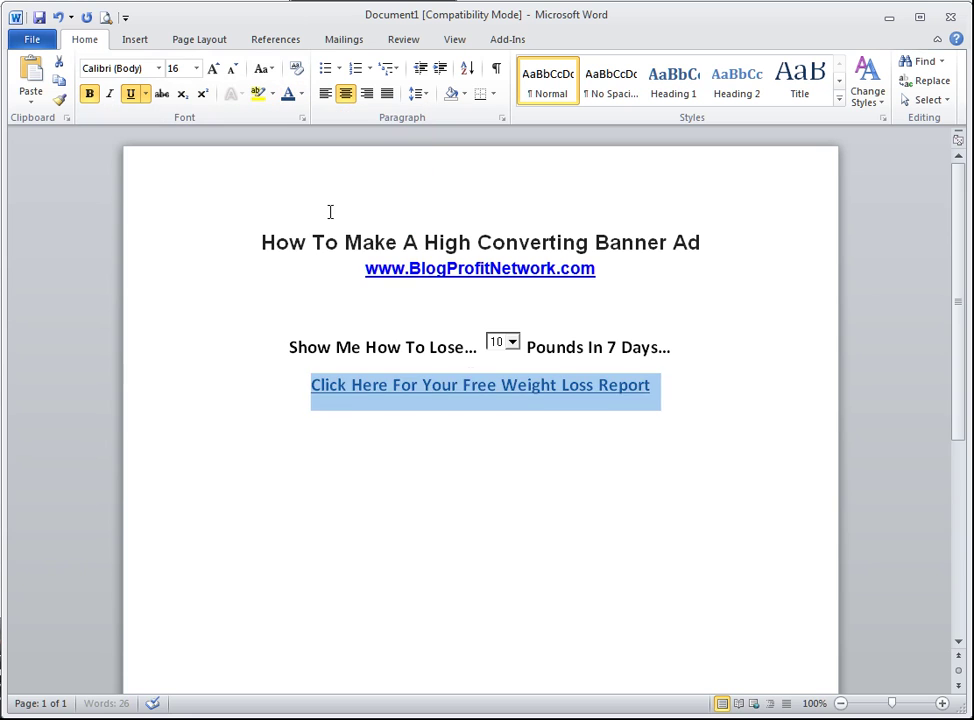
click(692, 398)
Recolour the Click Here line with a custom bright blue, RGB 72, 59, 247
drag(655, 378, 263, 398)
click(301, 93)
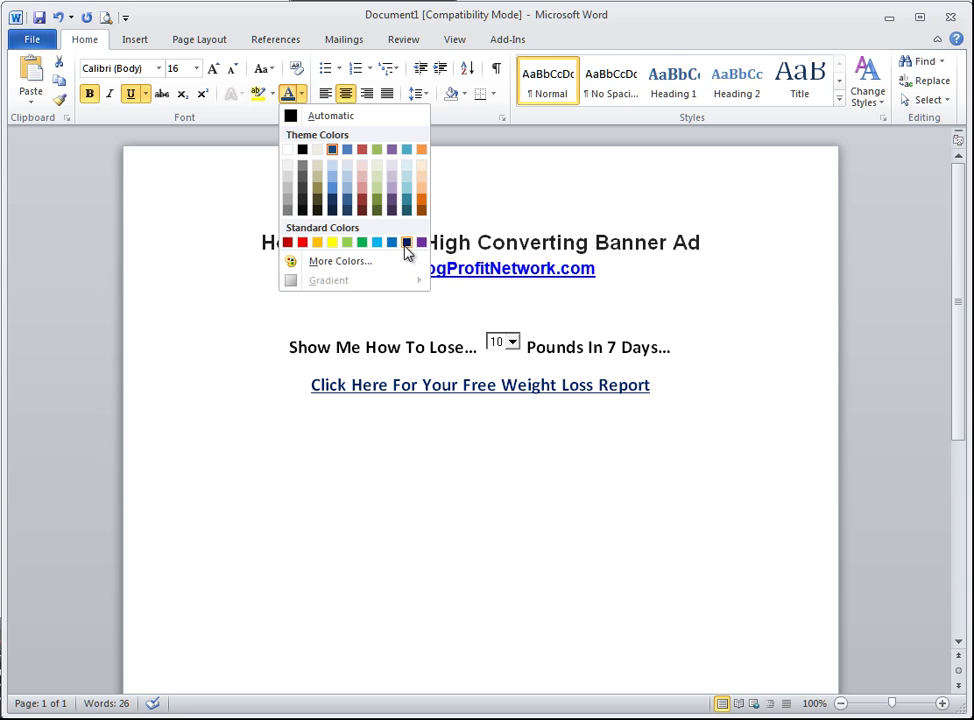
click(362, 264)
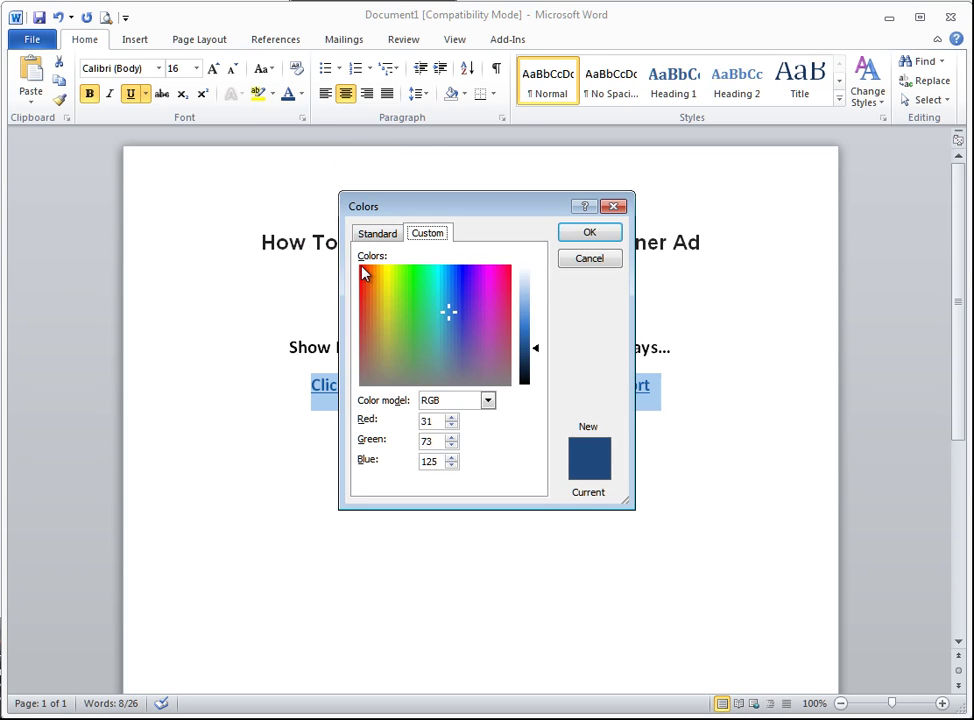
click(461, 273)
drag(518, 341, 522, 316)
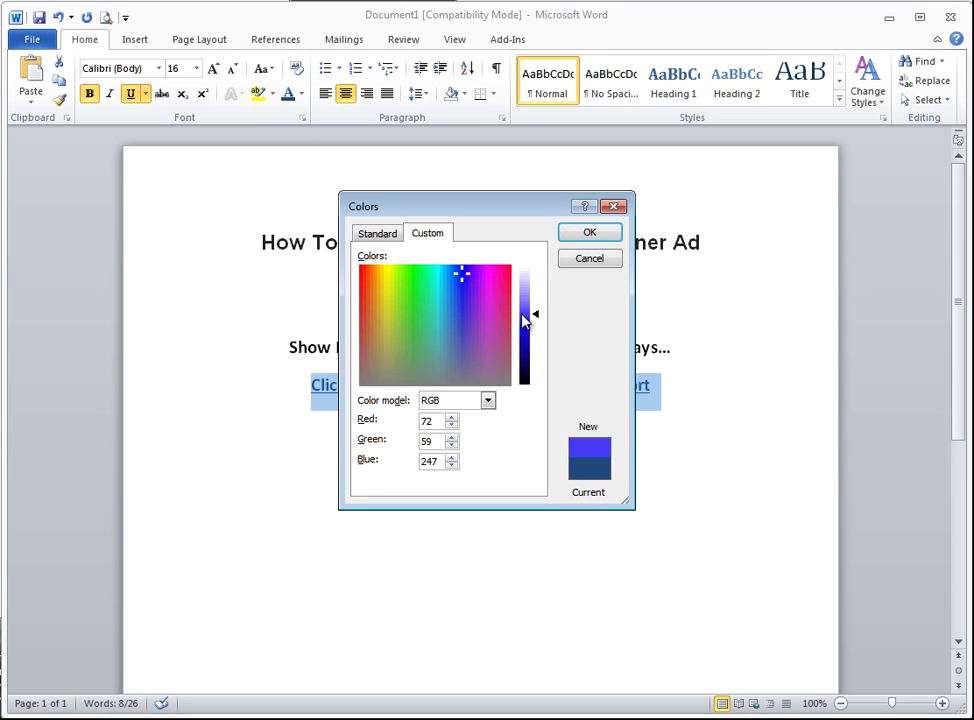
click(590, 235)
click(554, 467)
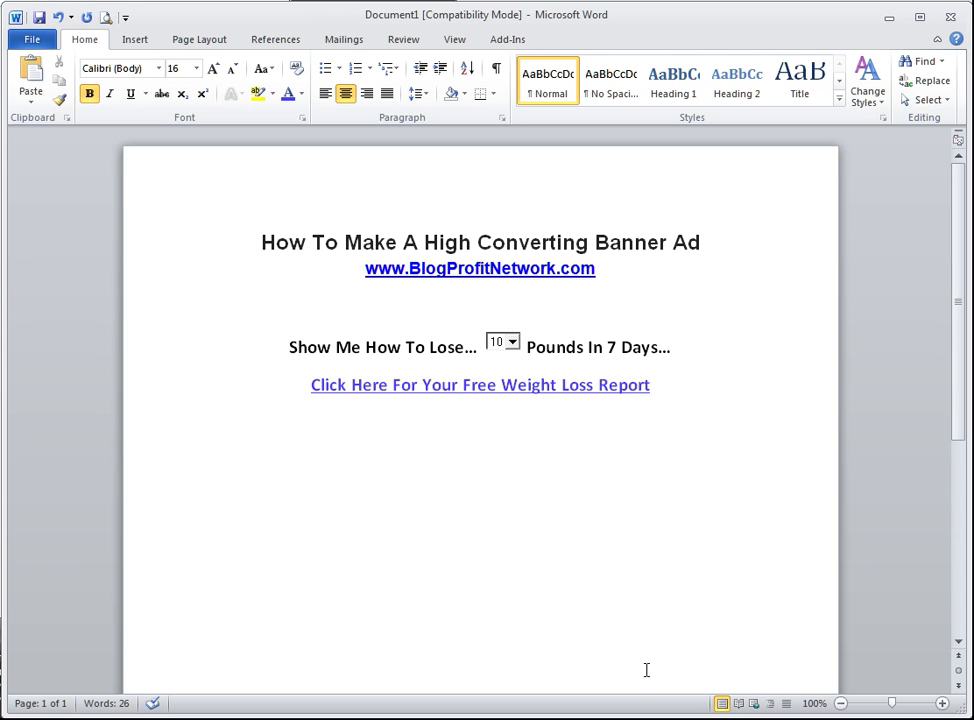
key(Print)
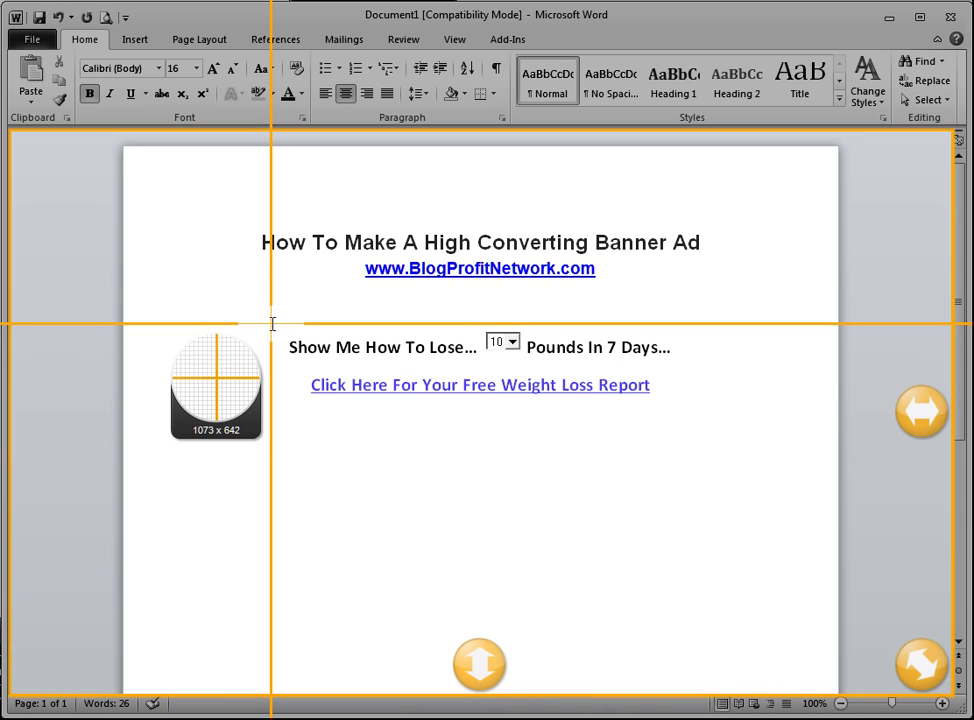
Drag a Snagit capture region of about 470 × 91 around both banner lines
drag(270, 318, 684, 398)
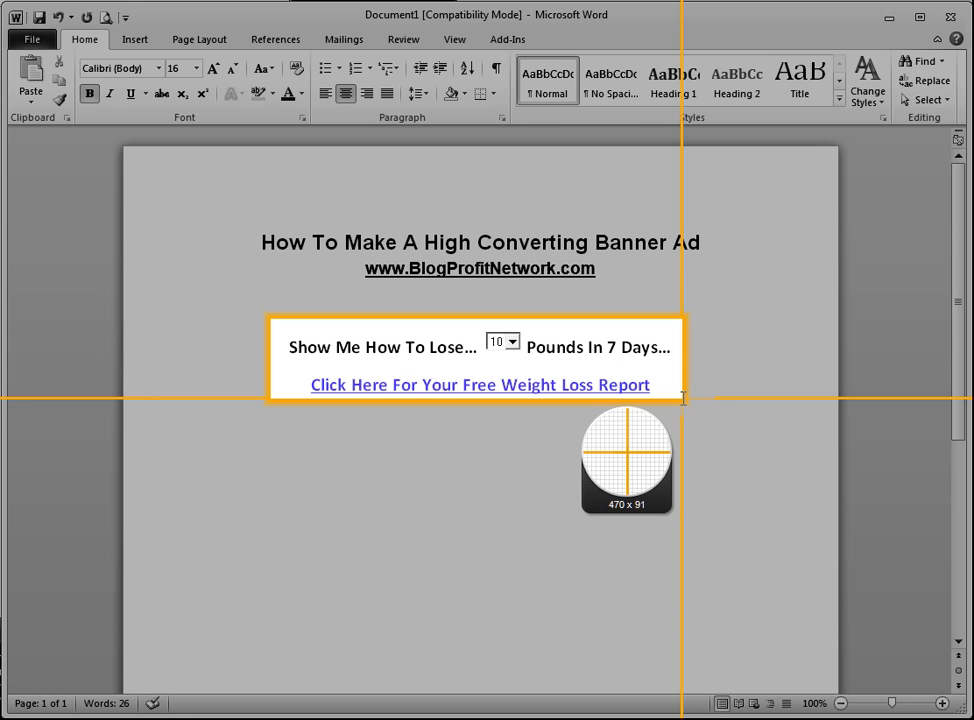
drag(684, 398, 684, 398)
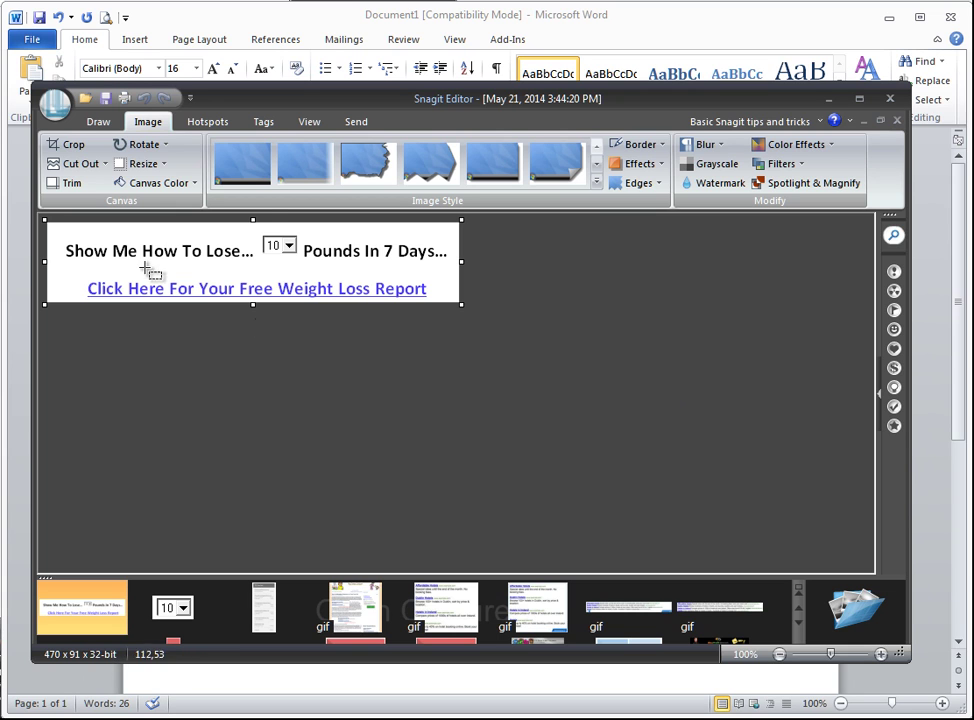
Trim the banner capture's top and right edges to 468 x 77, then return to Word
drag(252, 220, 266, 231)
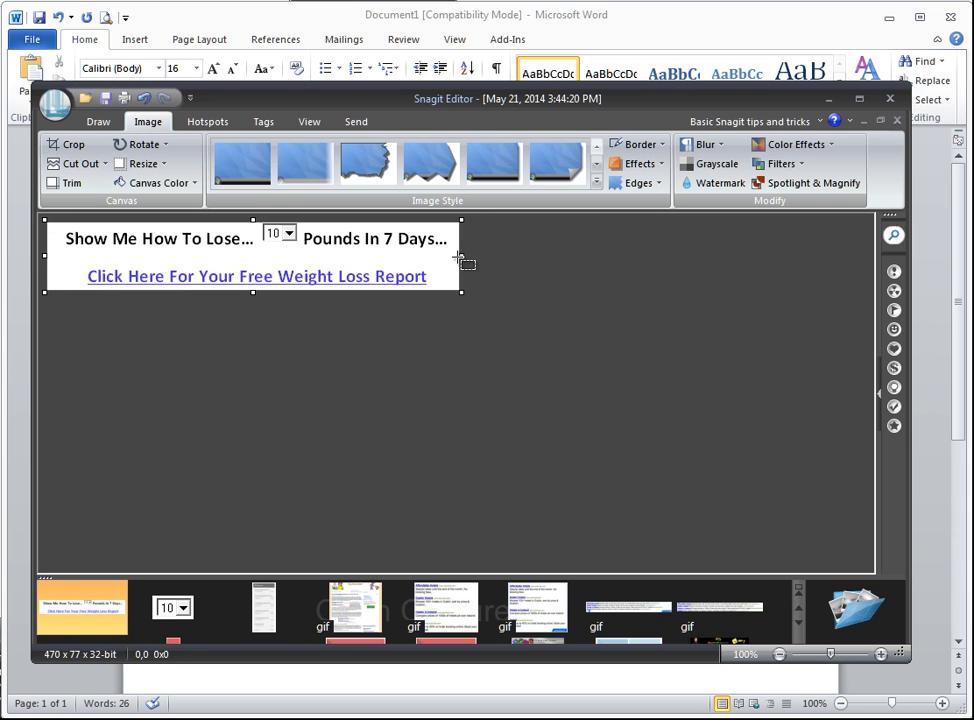
drag(455, 258, 464, 258)
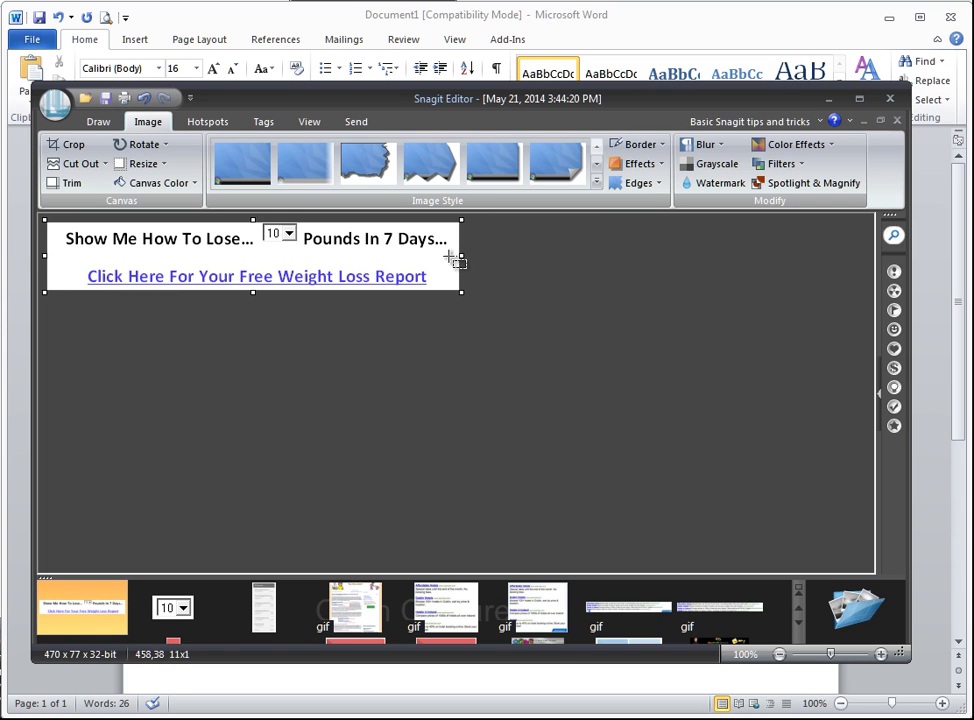
click(468, 265)
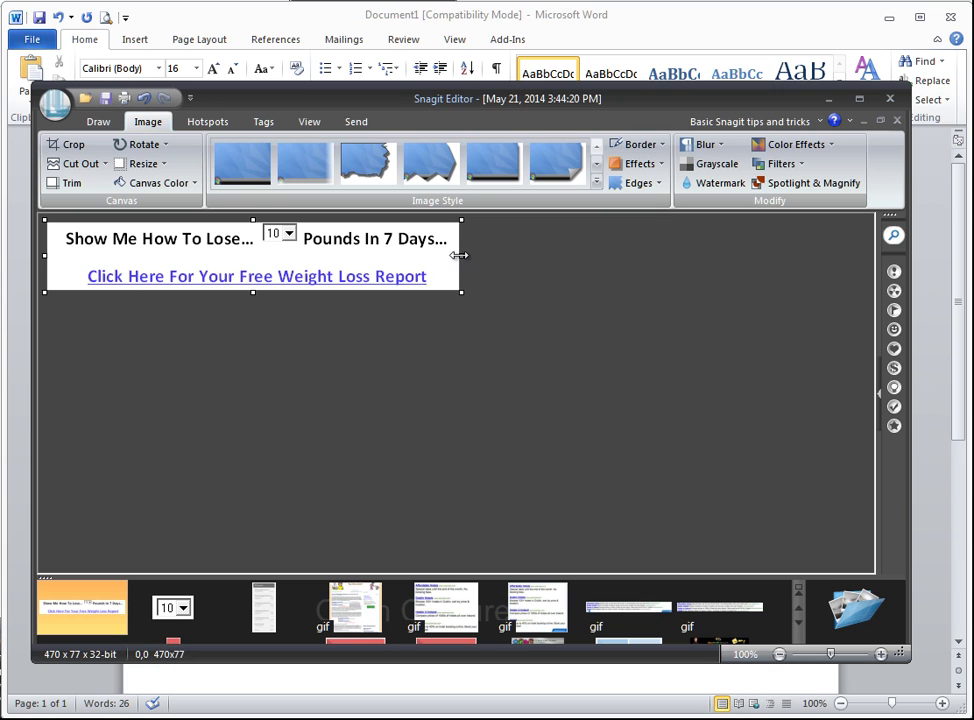
drag(459, 255, 452, 254)
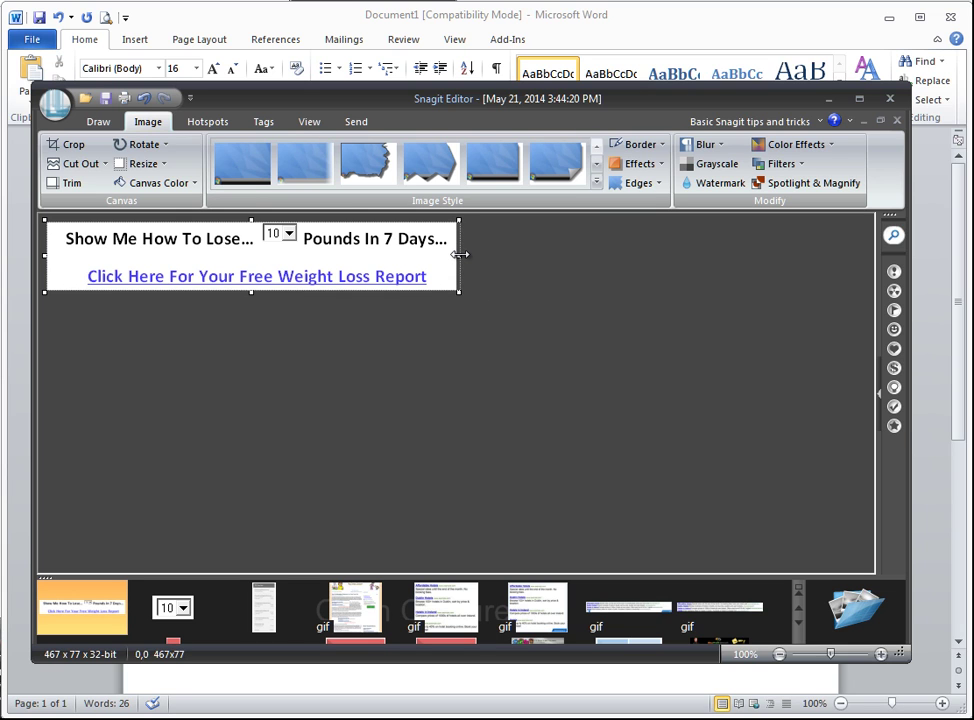
drag(459, 255, 463, 255)
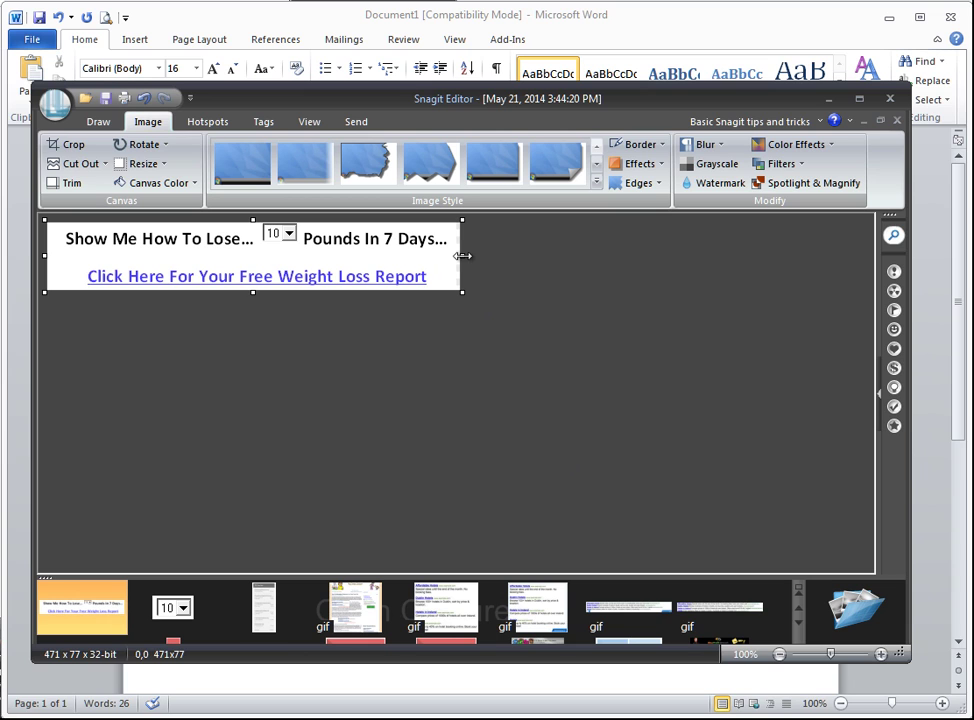
drag(462, 256, 458, 255)
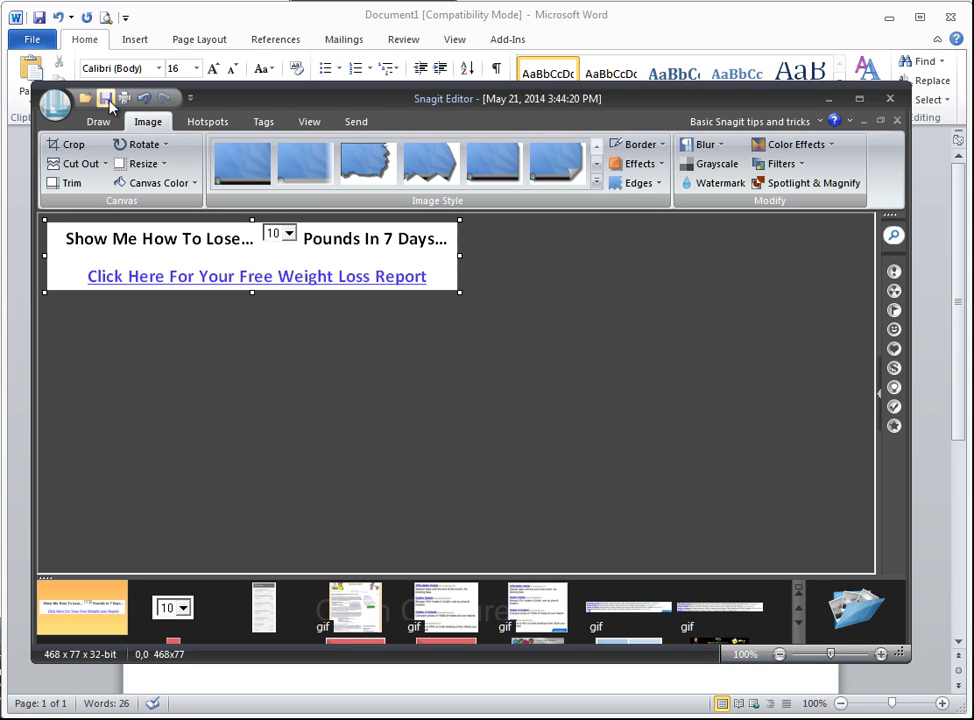
click(567, 681)
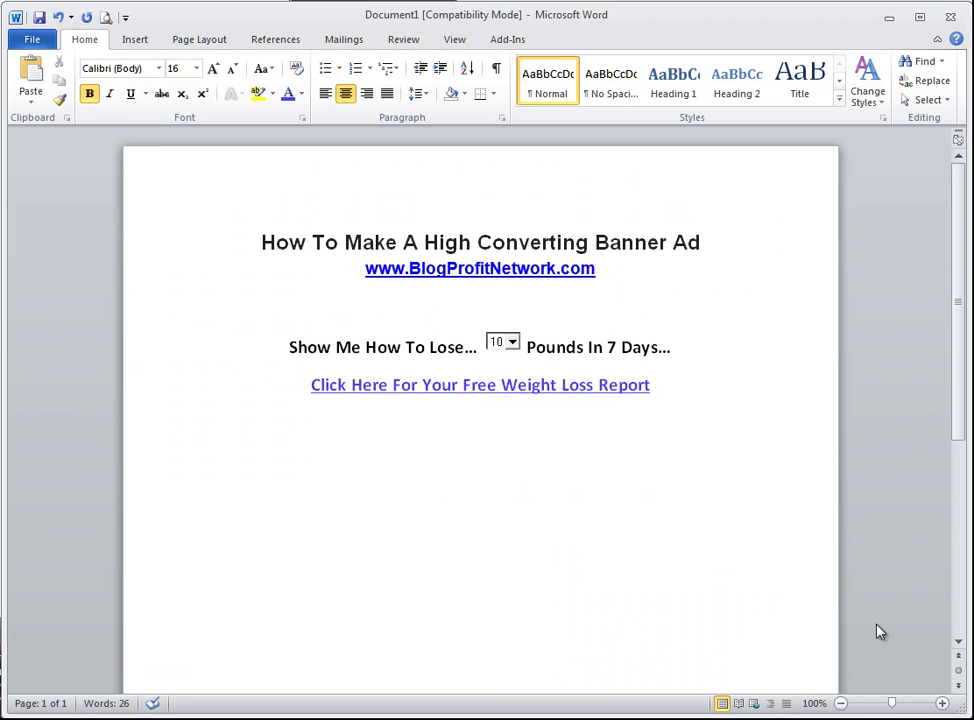
Left-align the line and type '50 Pounds Overwight' and 'Click Here To Start' on separate lines
click(325, 95)
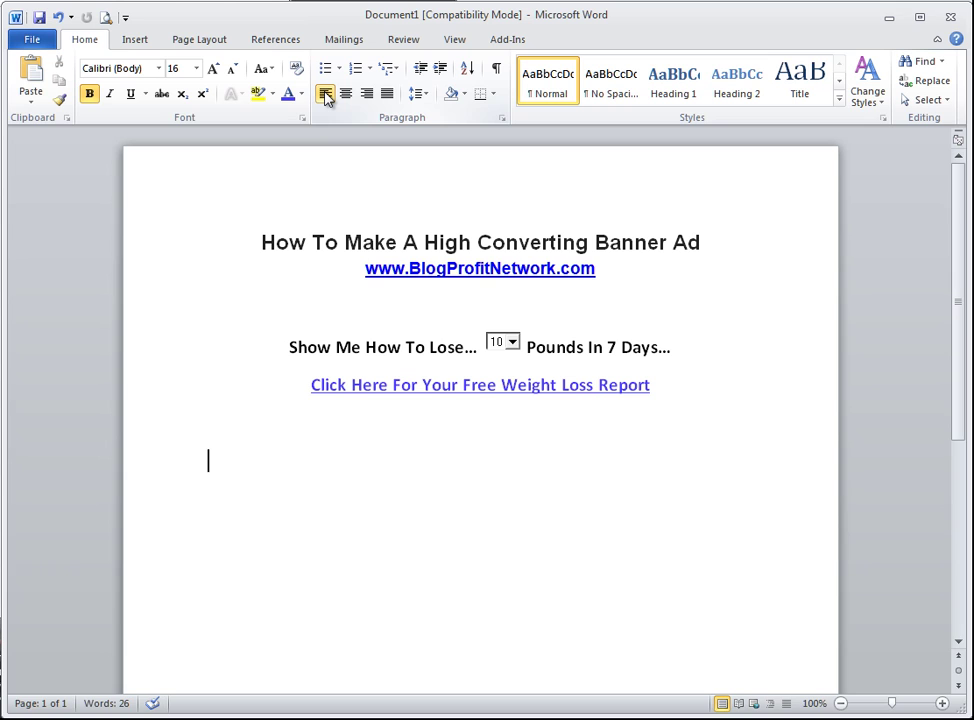
text(50 Poun)
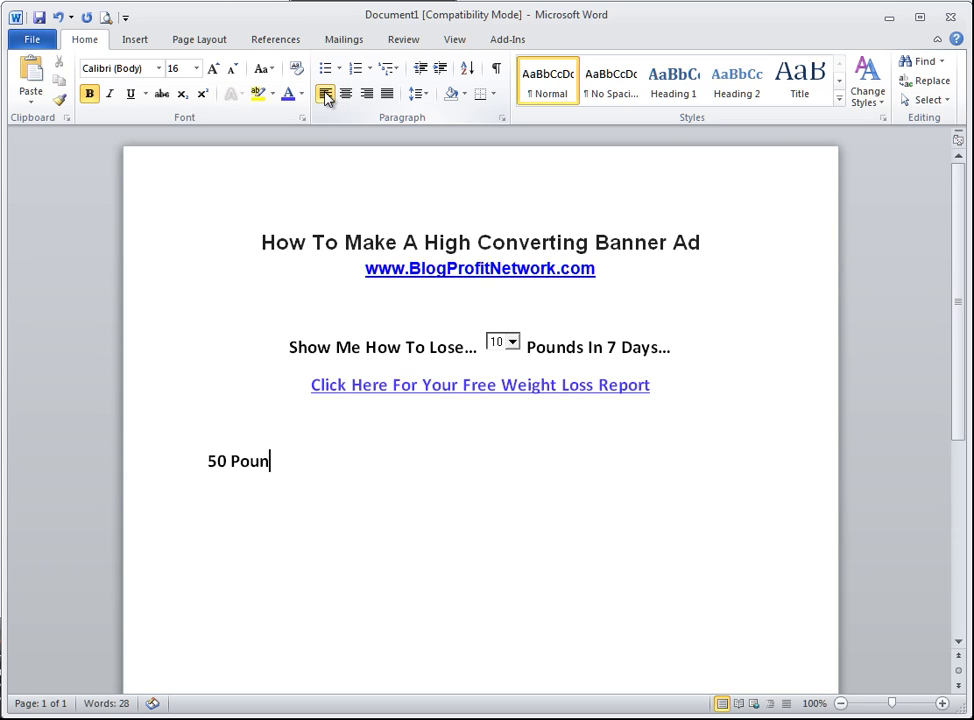
text(ds Over)
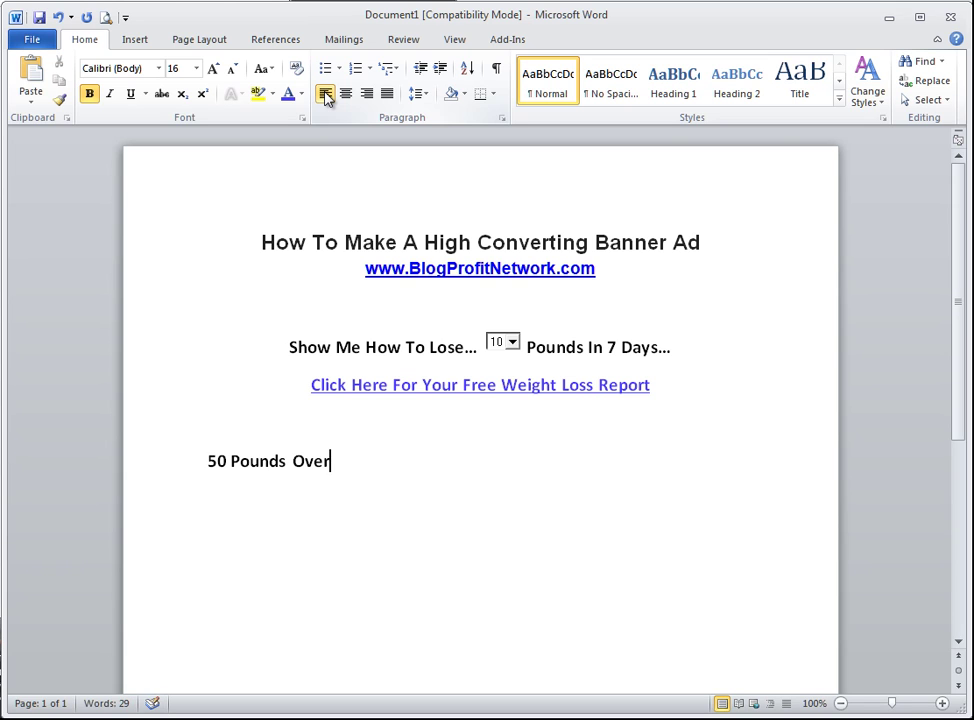
text(wiight)
key(Return)
text(Click Here T)
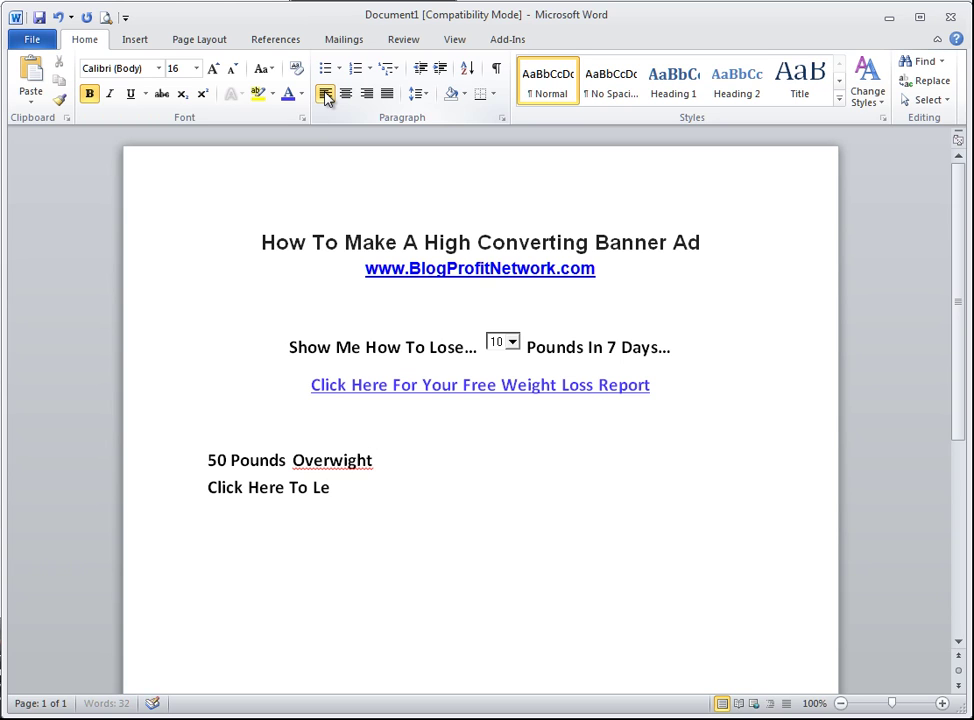
text(o L)
key(BackSpace)
text(Start)
Add the line 'Shedding Pounds Fast' followed by '100 Pounds Overweight???'
key(Return)
text(shedding)
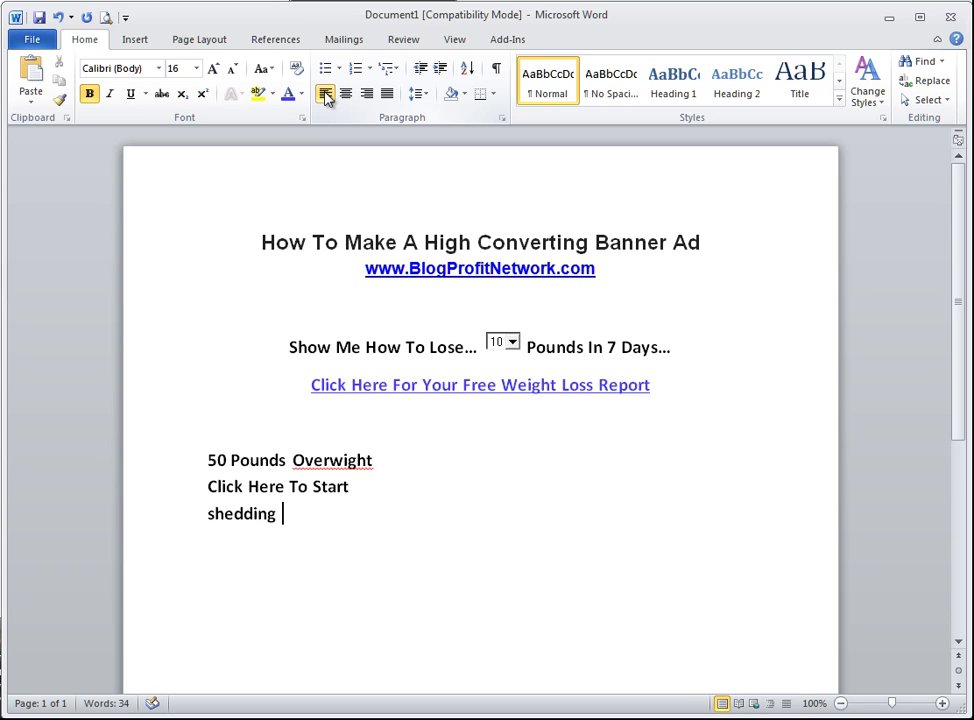
key(BackSpace)
key(BackSpace)
key(BackSpace)
key(BackSpace)
key(BackSpace)
key(BackSpace)
key(BackSpace)
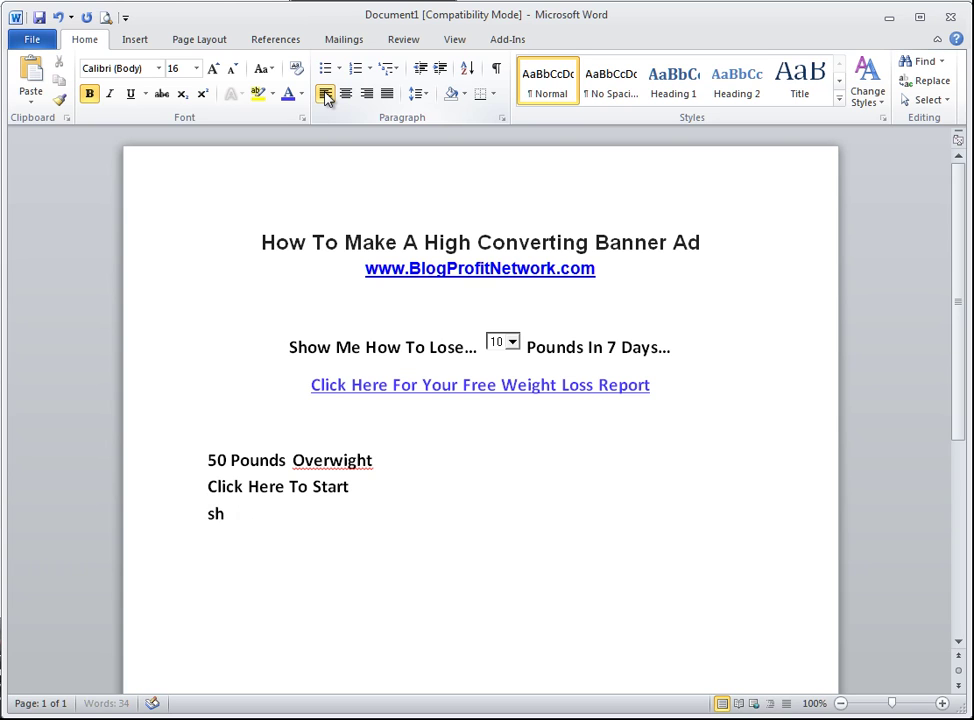
text(edding)
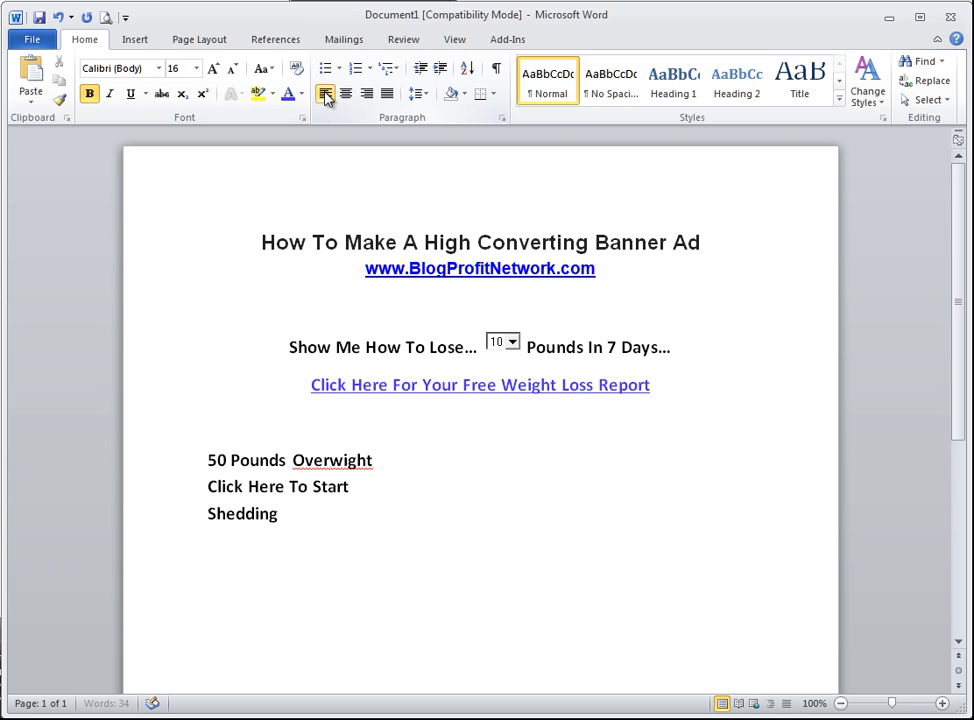
text( Pounds Fast)
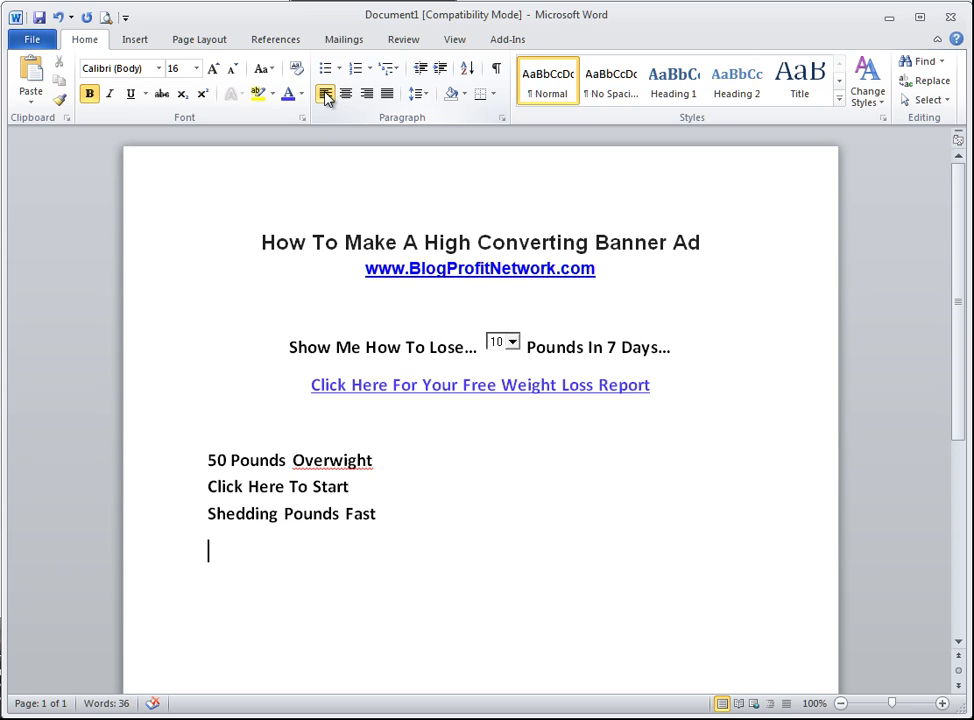
text(100 Pounds O)
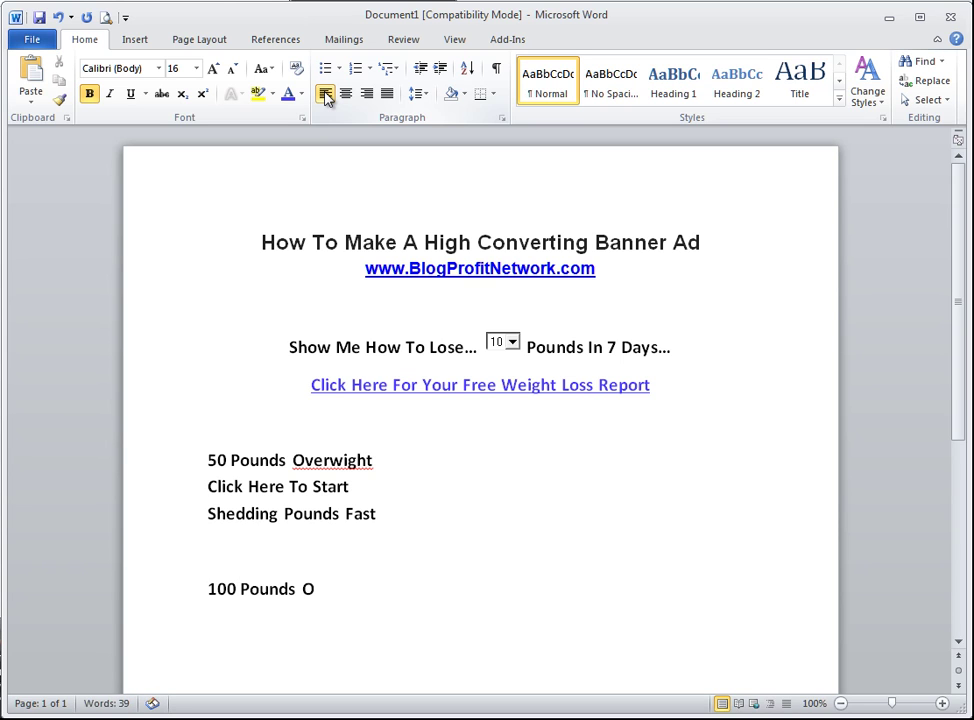
text(verweight???)
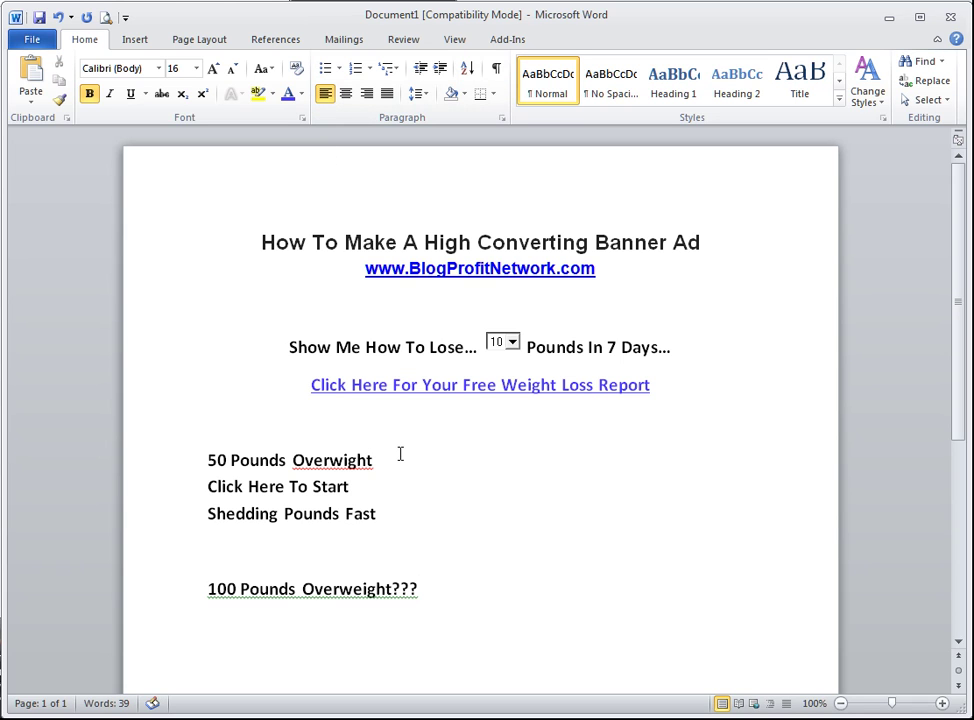
text(???)
Copy 'Click Here To Start' and 'Shedding Pounds Fast' and paste them below the 100 Pounds headline
drag(387, 513, 203, 494)
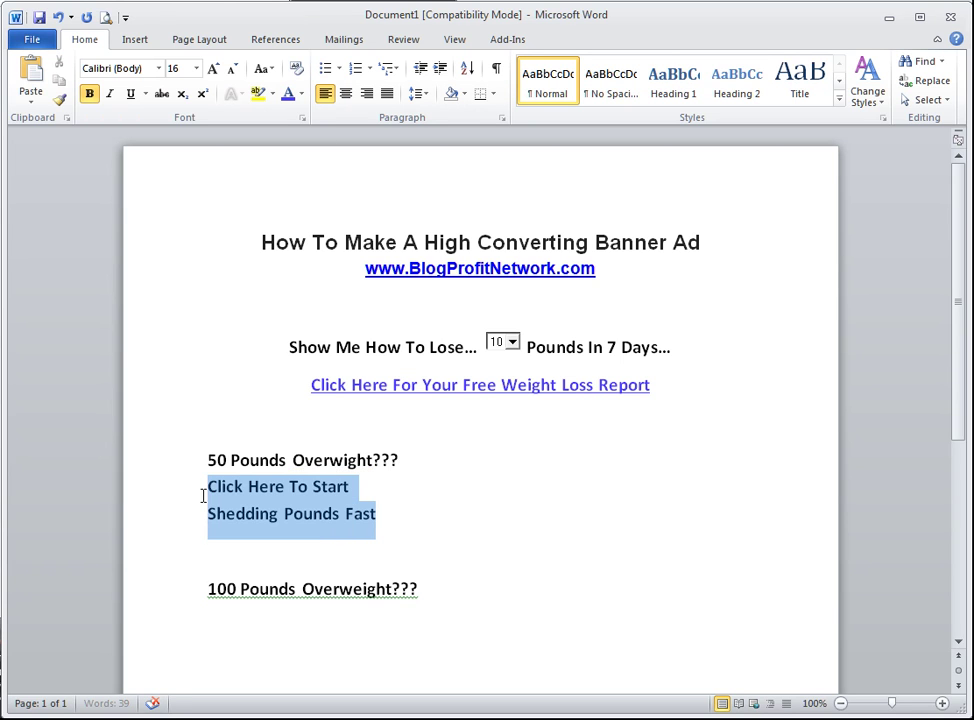
key(ctrl+c)
click(489, 587)
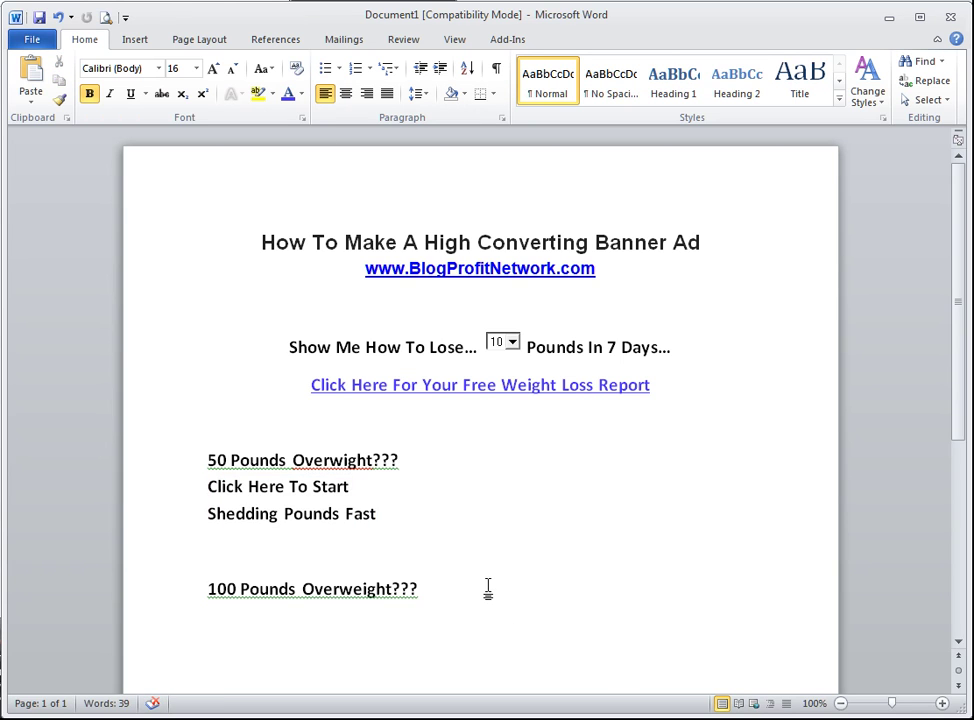
key(Return)
key(ctrl+v)
scroll(470, 560, down, 1)
click(441, 504)
key(Delete)
key(ctrl+z)
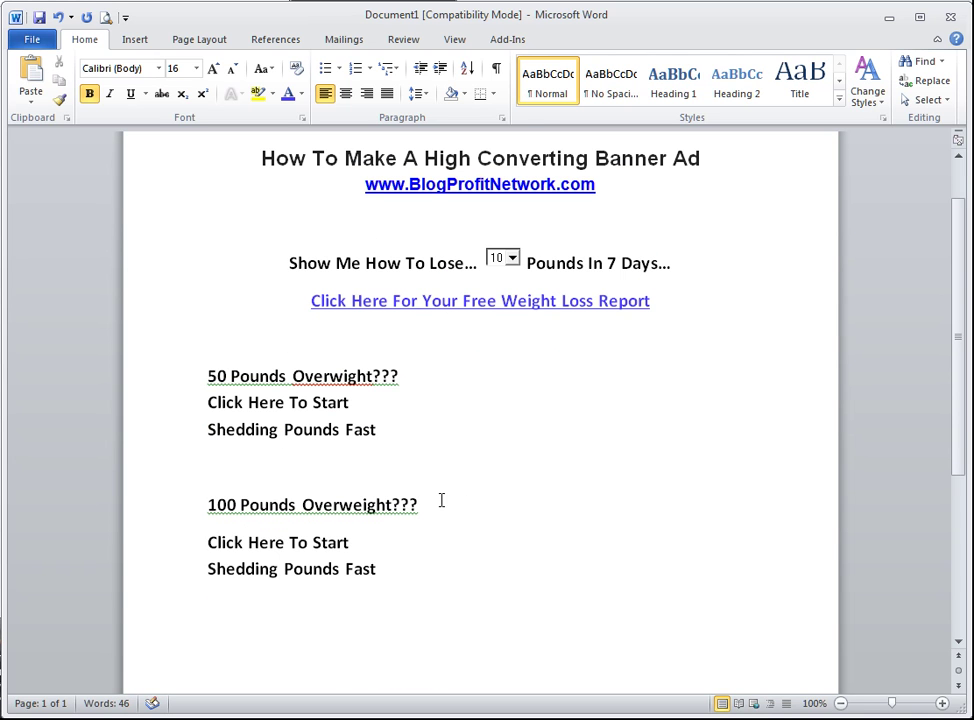
key(BackSpace)
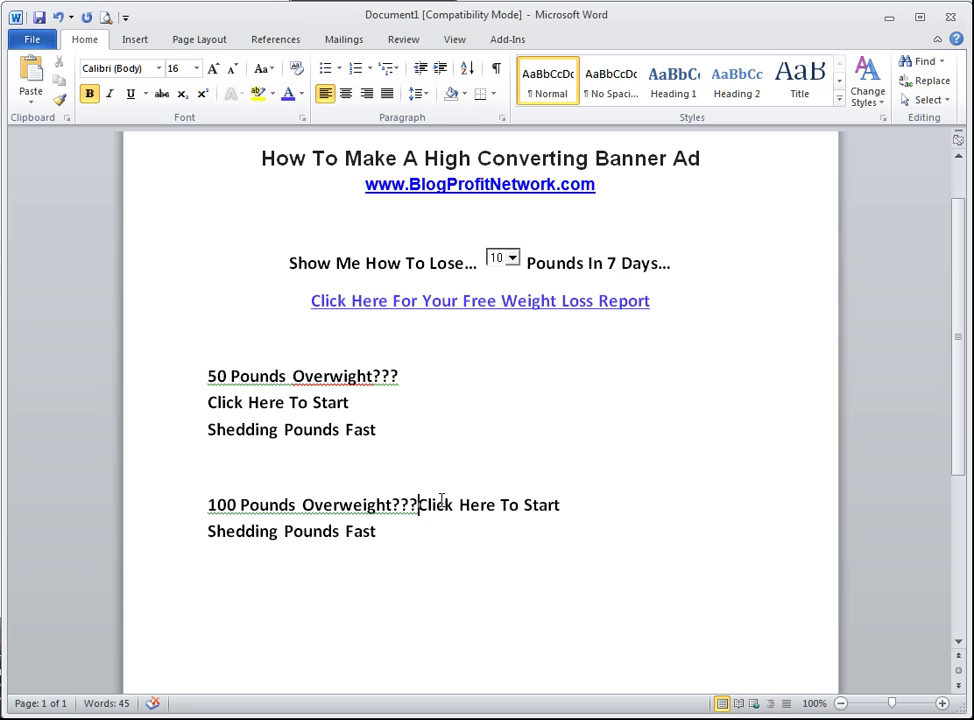
key(Return)
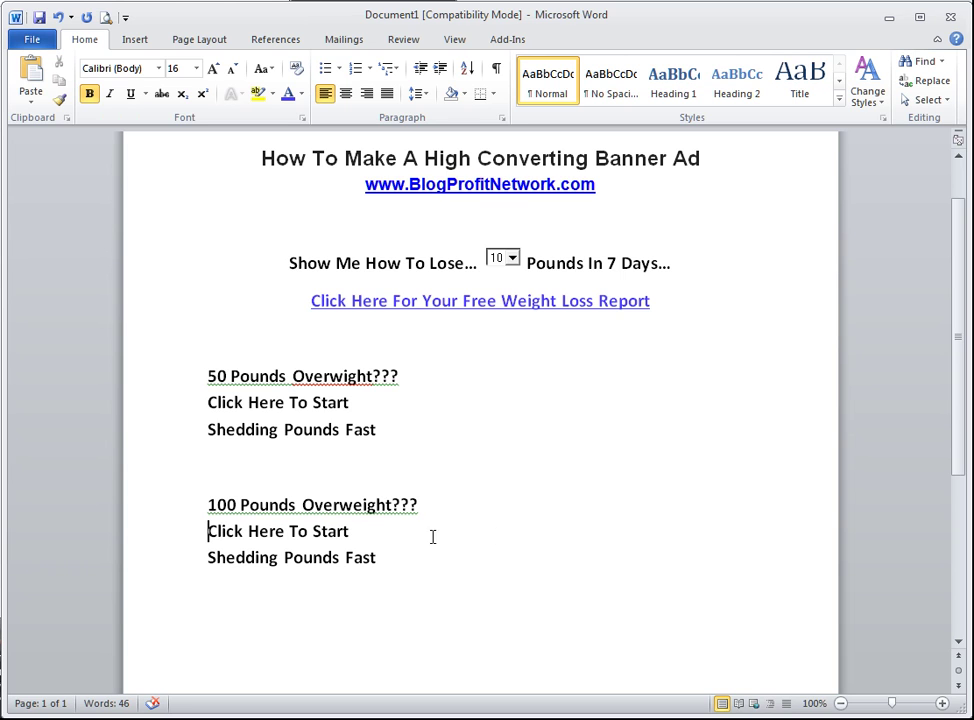
Make the 100 Pounds and 50 Pounds headlines blue and underlined
drag(416, 503, 208, 470)
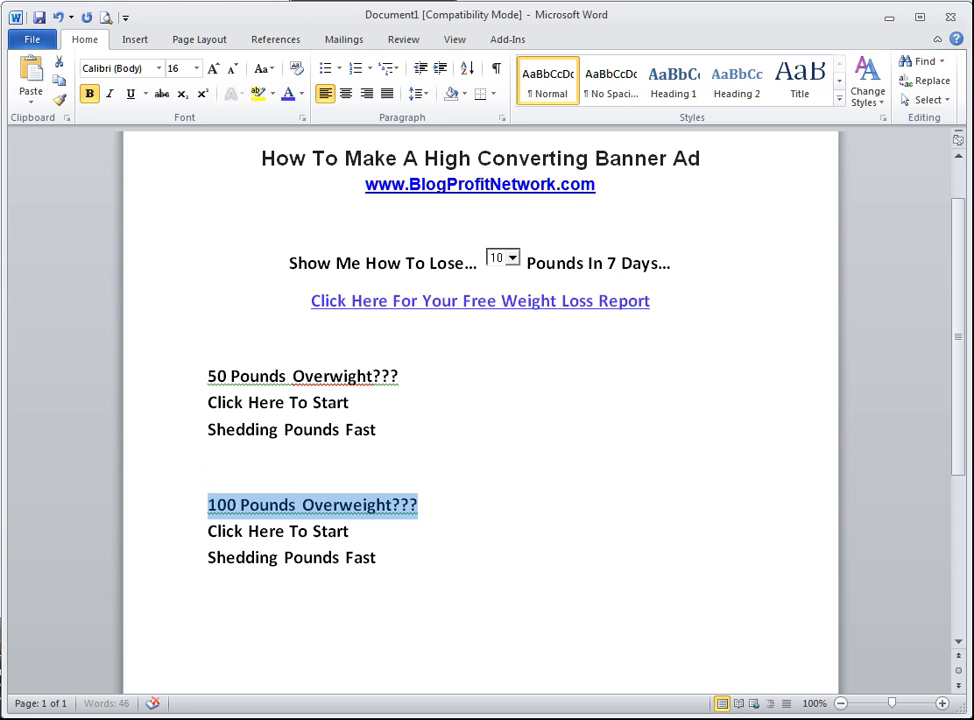
click(130, 93)
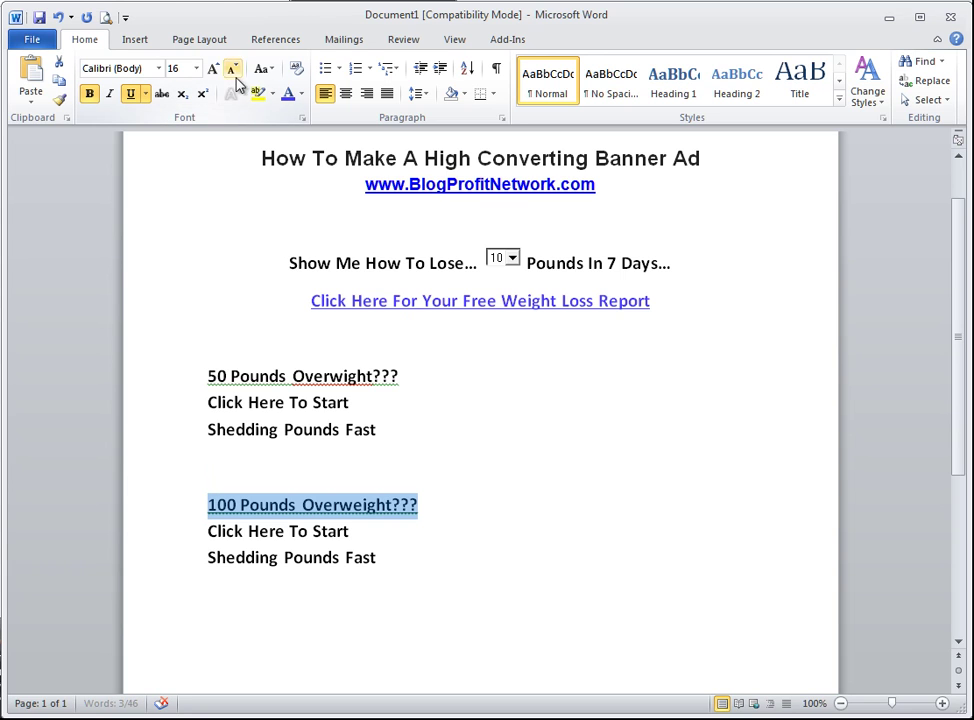
click(292, 98)
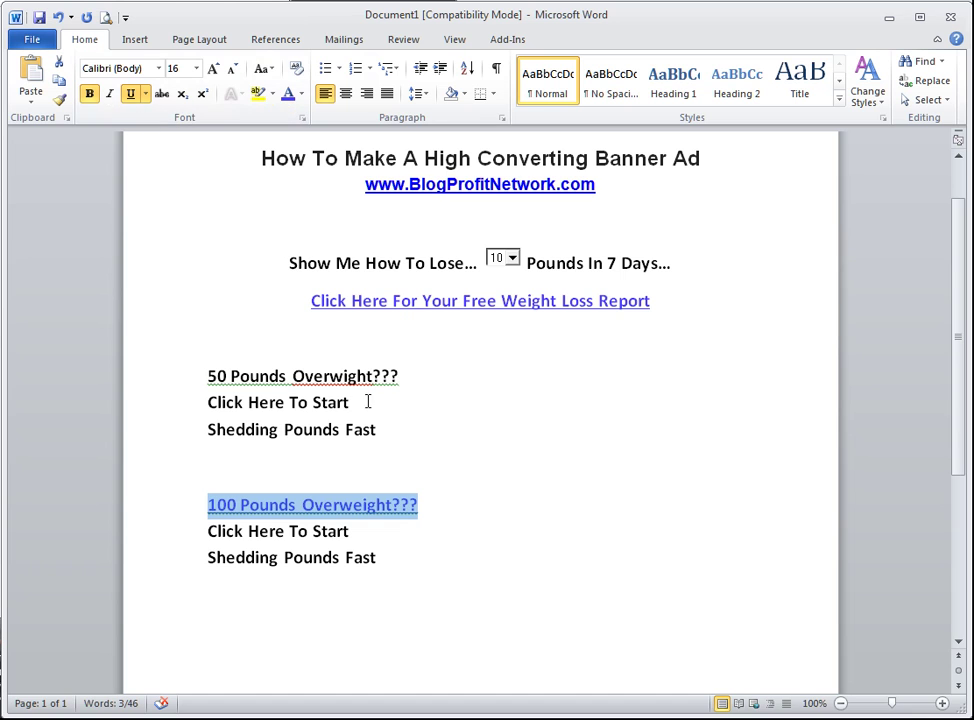
drag(404, 376, 219, 374)
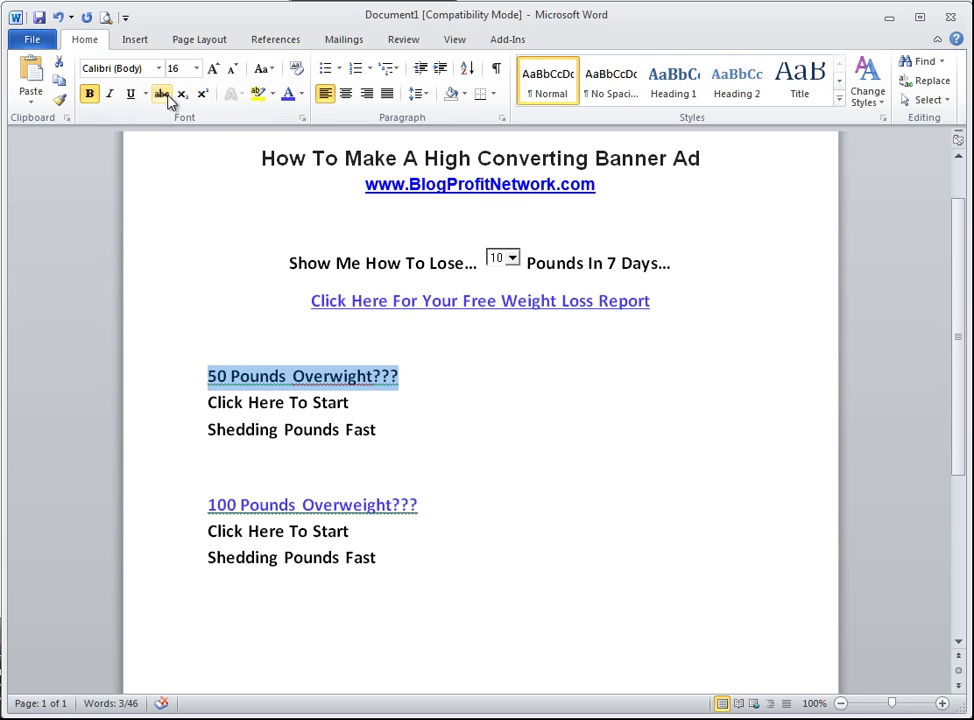
click(133, 100)
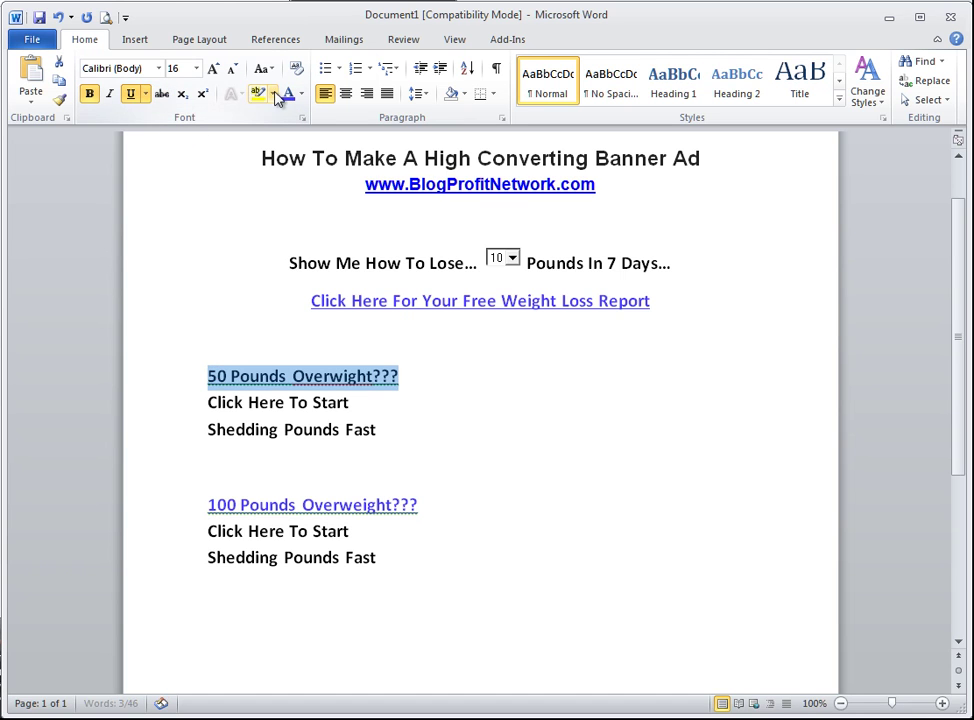
click(288, 93)
click(554, 445)
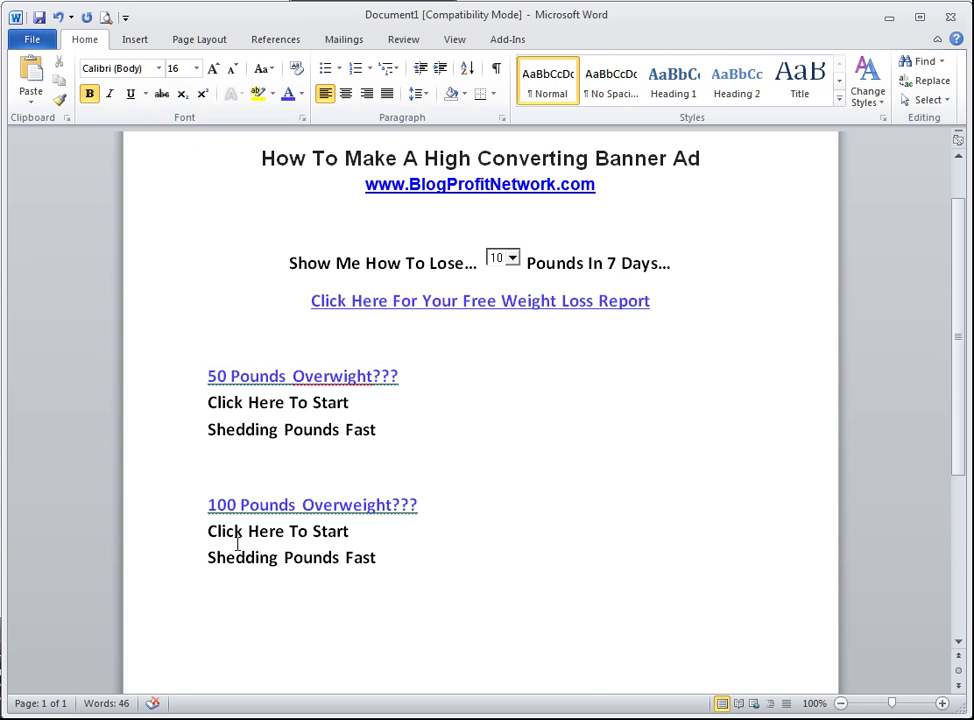
Ignore the spelling and grammar flags on both Overweight headlines
right_click(393, 512)
click(443, 543)
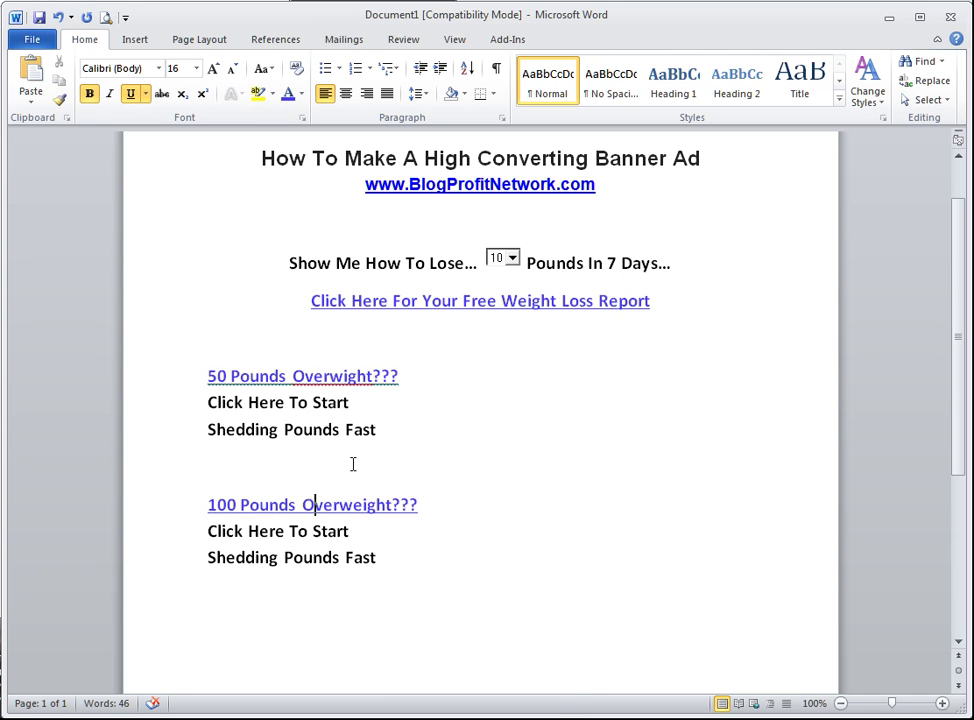
right_click(373, 384)
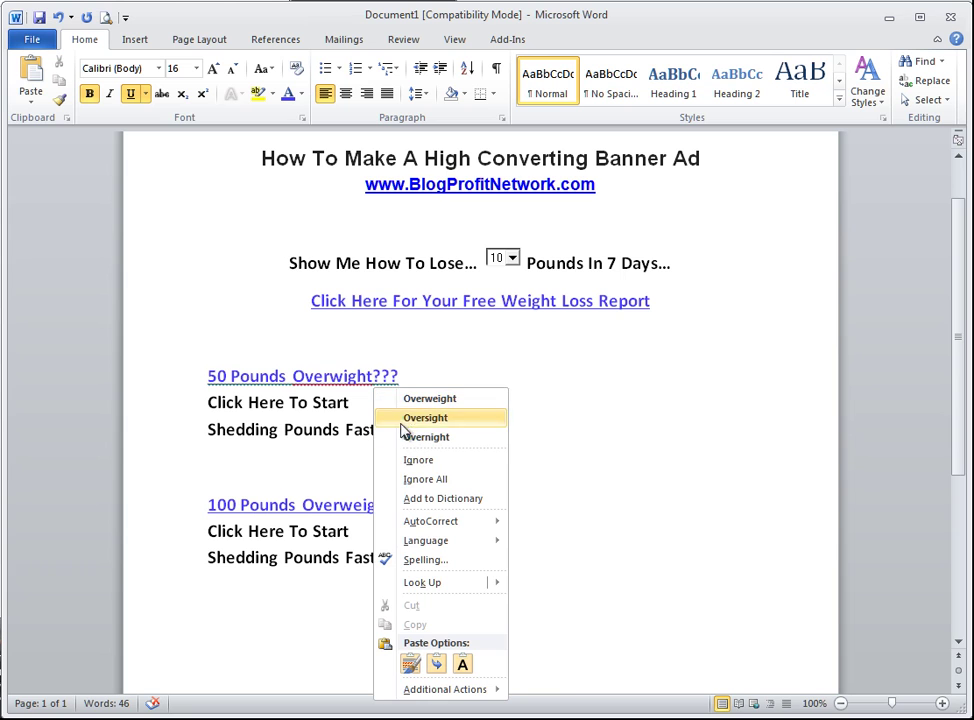
click(427, 460)
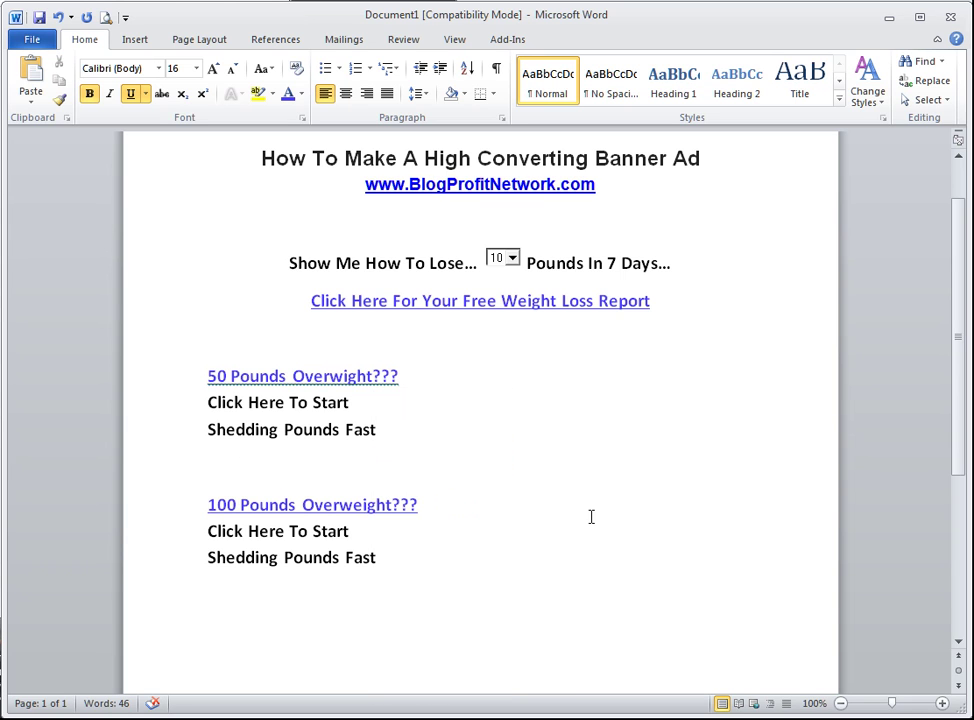
click(554, 572)
right_click(373, 386)
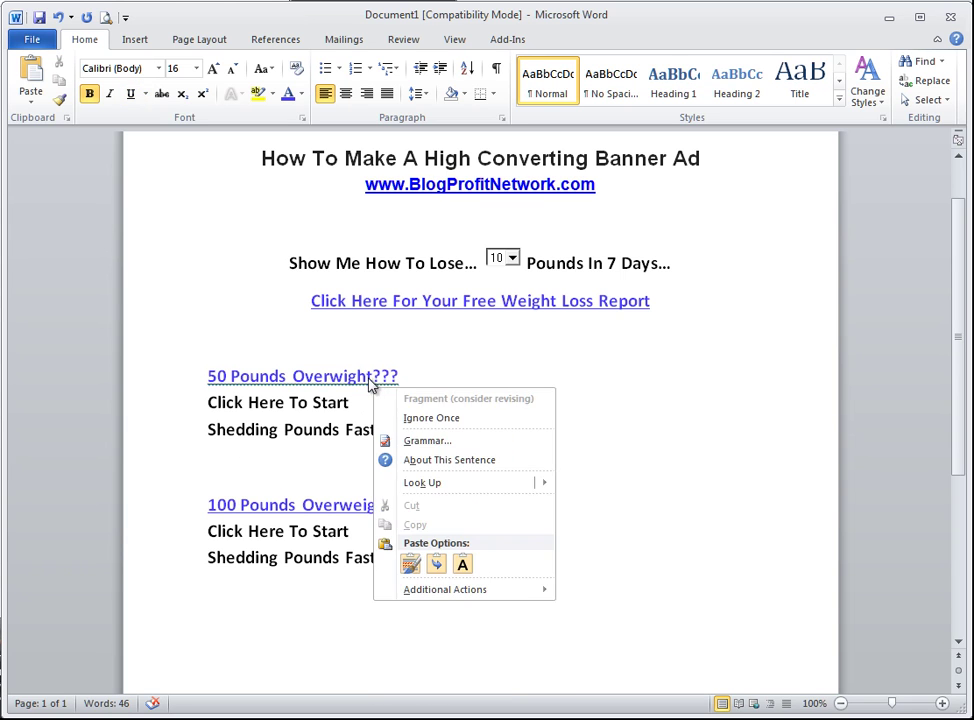
click(458, 424)
click(654, 509)
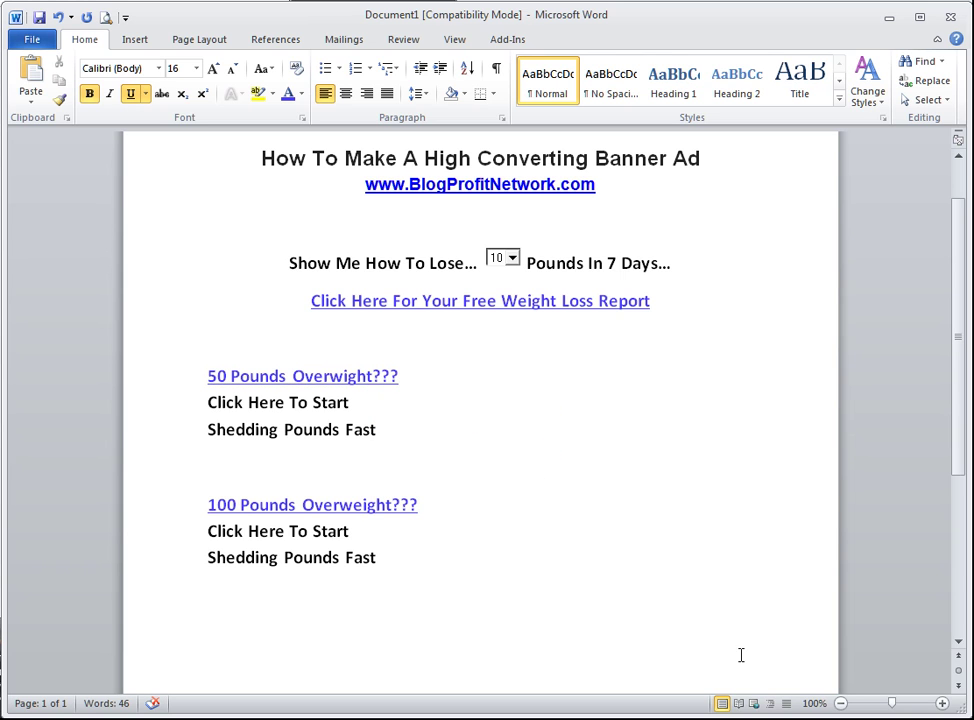
Capture both ad blocks with Snagit and crop the left and top margins to 243 x 231
key(Print)
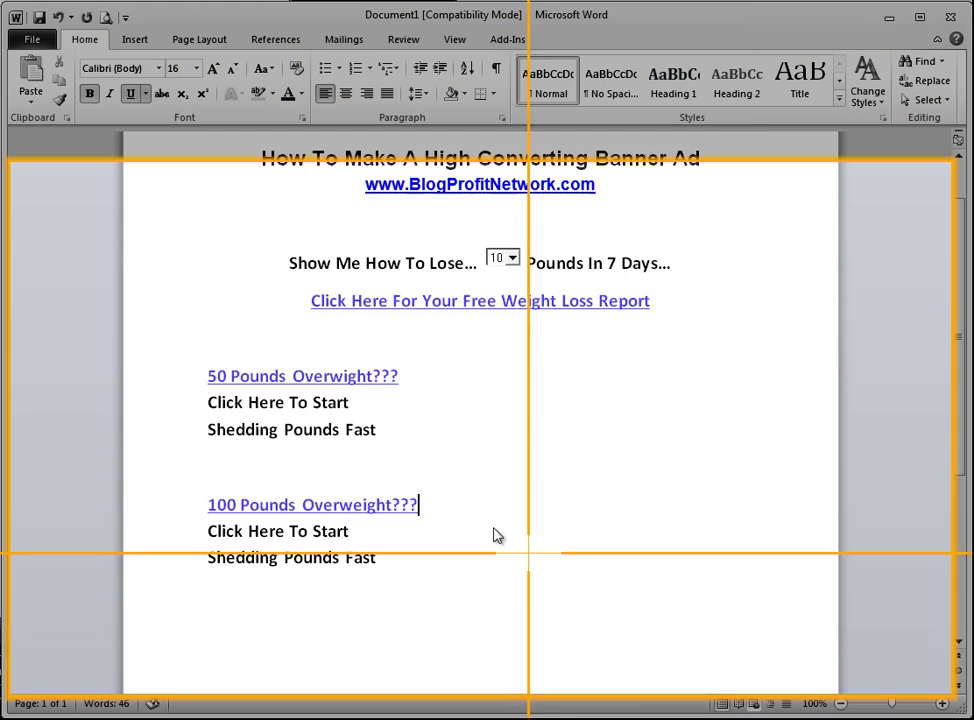
drag(193, 355, 420, 590)
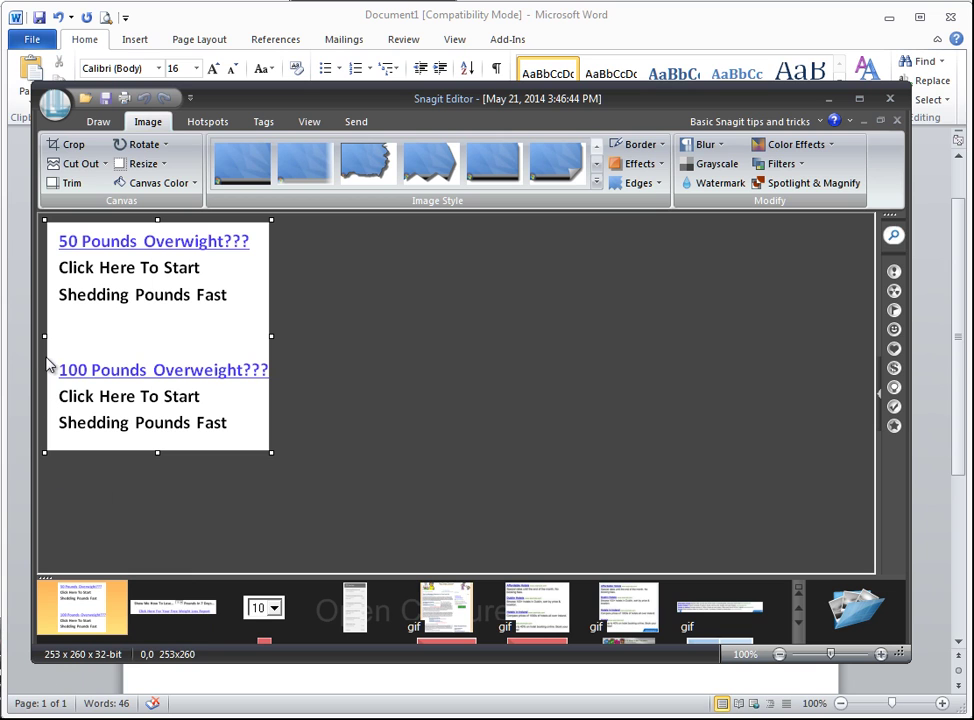
drag(46, 336, 56, 338)
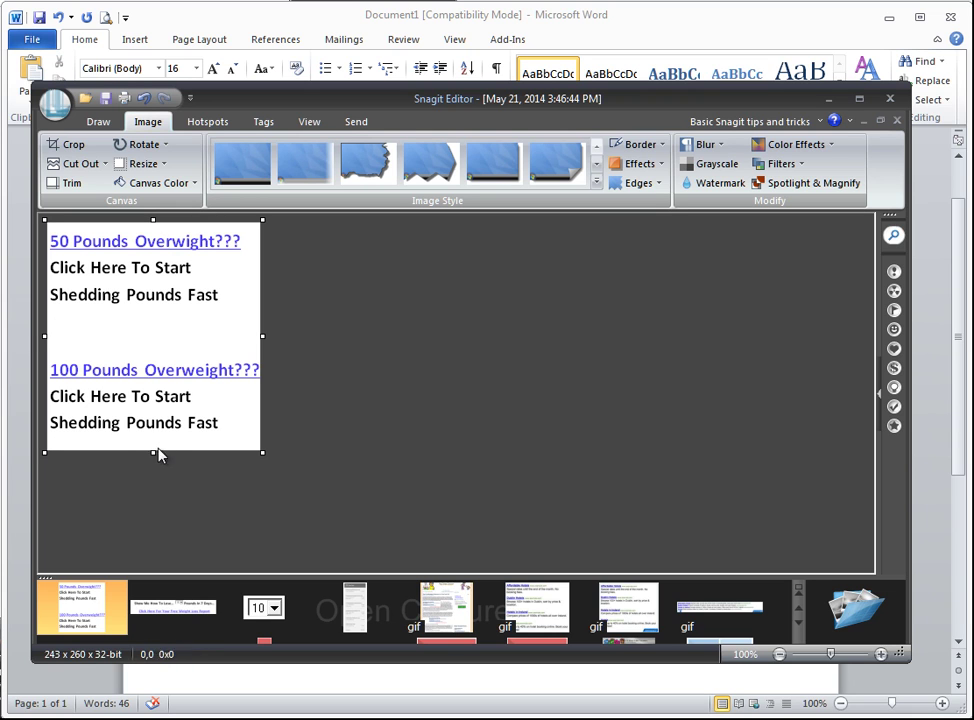
mouse_move(157, 439)
mouse_down()
mouse_move(155, 452)
mouse_move(148, 436)
mouse_up()
click(158, 469)
drag(151, 222, 164, 231)
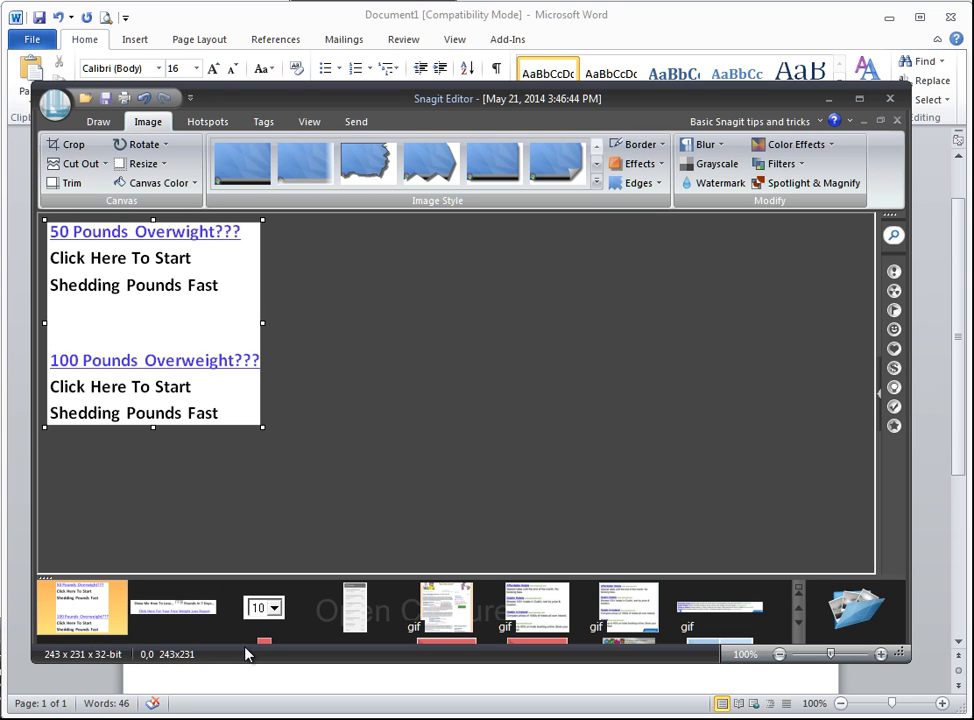
Insert the ads2 mailbox picture on a new line below the ads and shrink it to quarter size
click(418, 675)
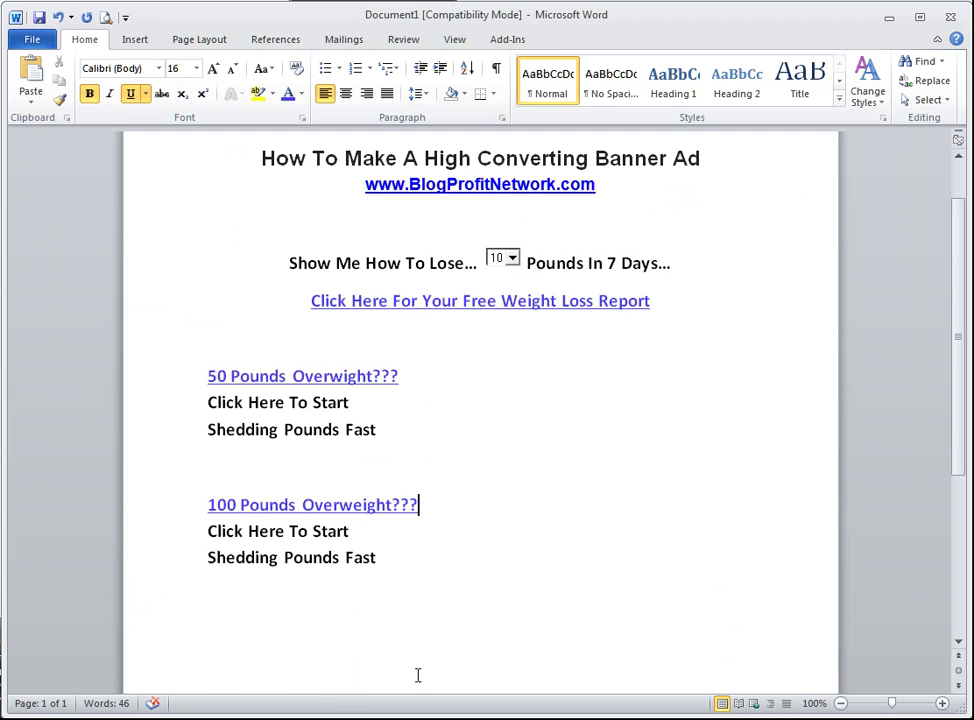
click(417, 567)
key(Return)
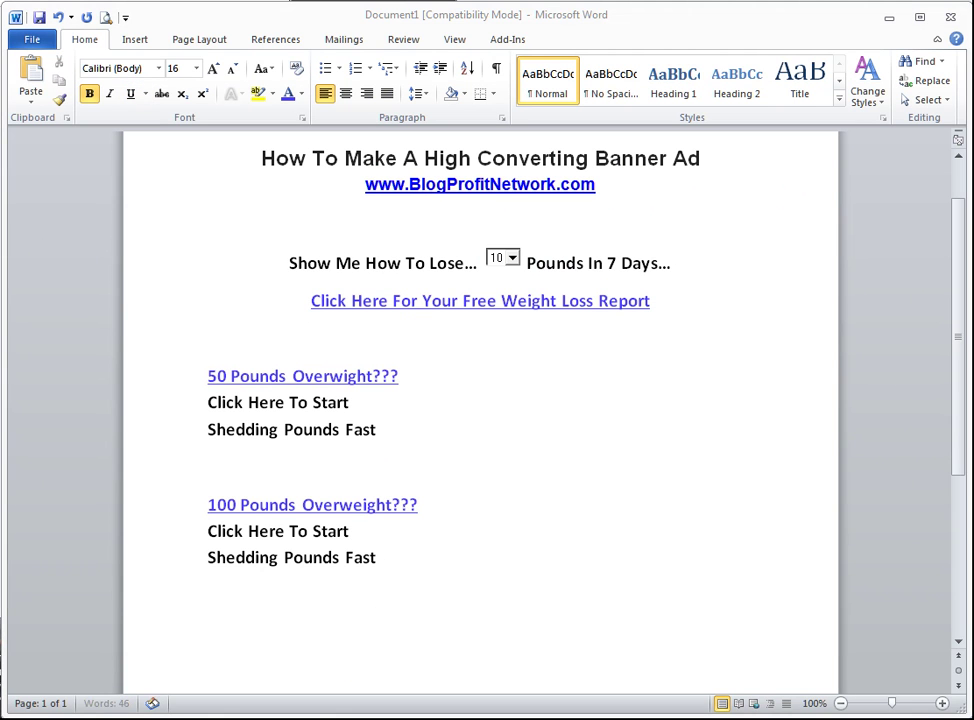
drag(541, 189, 769, 53)
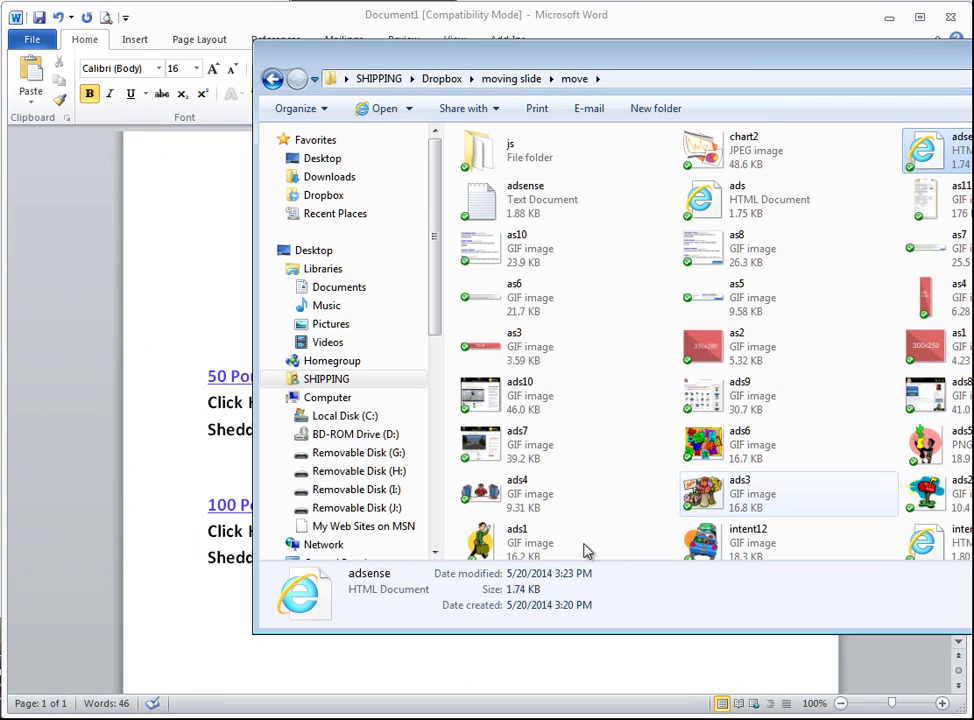
click(966, 494)
click(228, 635)
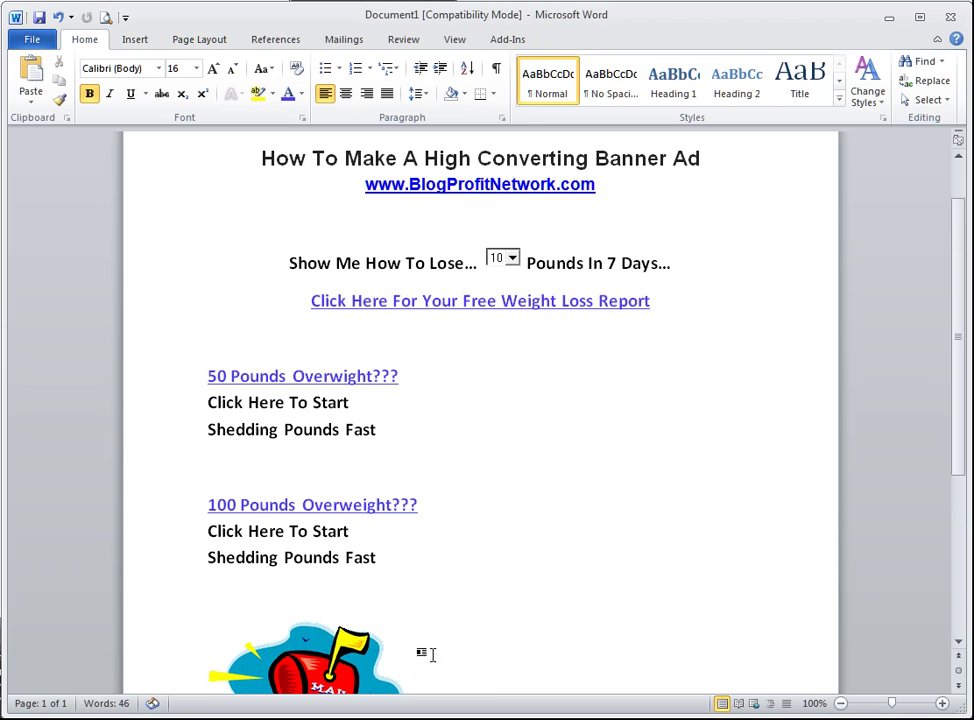
scroll(432, 655, down, 1)
click(389, 578)
scroll(429, 613, down, 2)
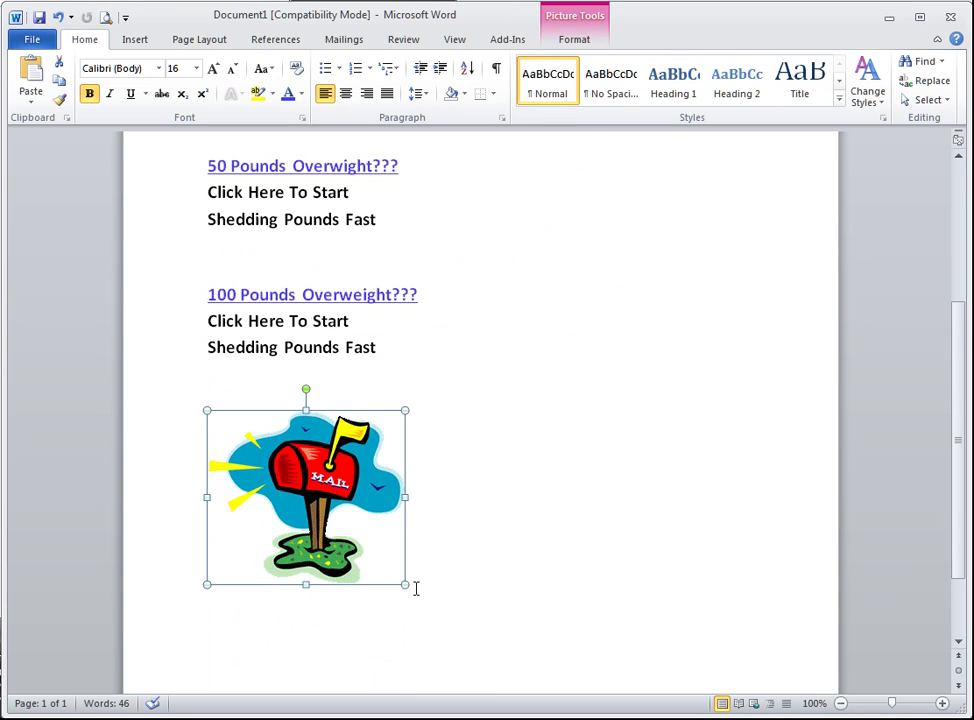
drag(404, 584, 289, 472)
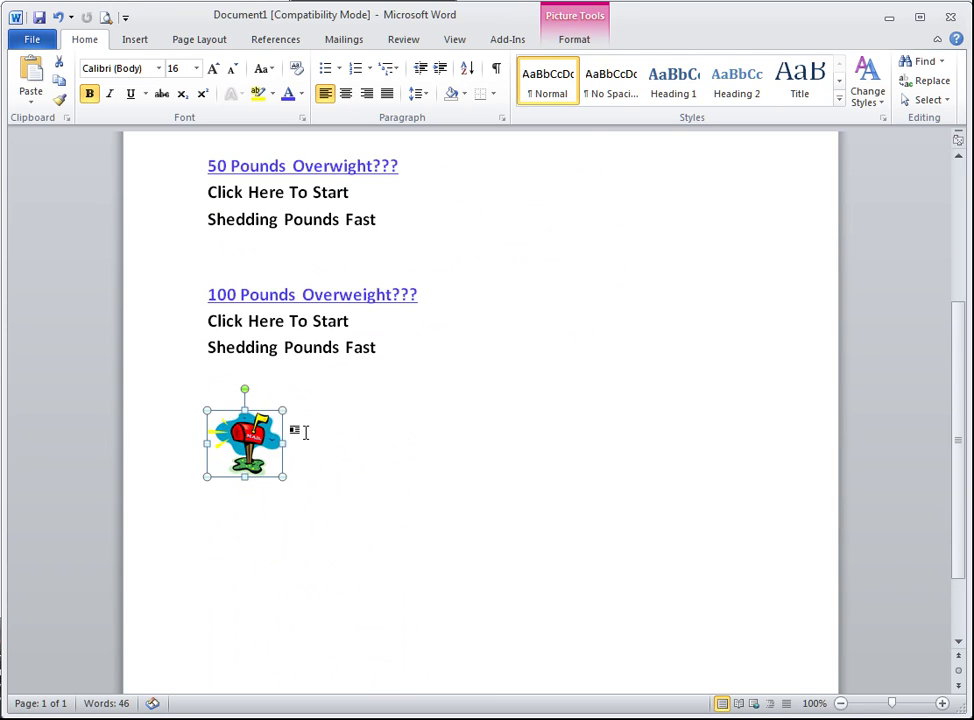
click(309, 435)
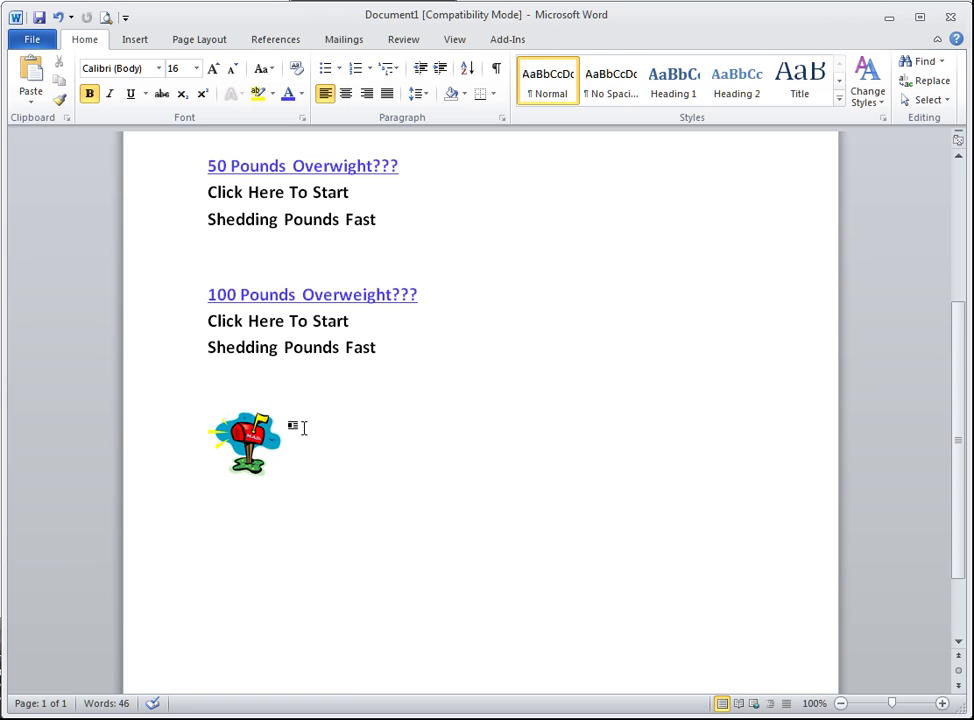
Type 'Getting To Much Junk Mail... Check Out This Free Filter' with the filter phrase underlined purple
text(Getting To Much Junk Ma)
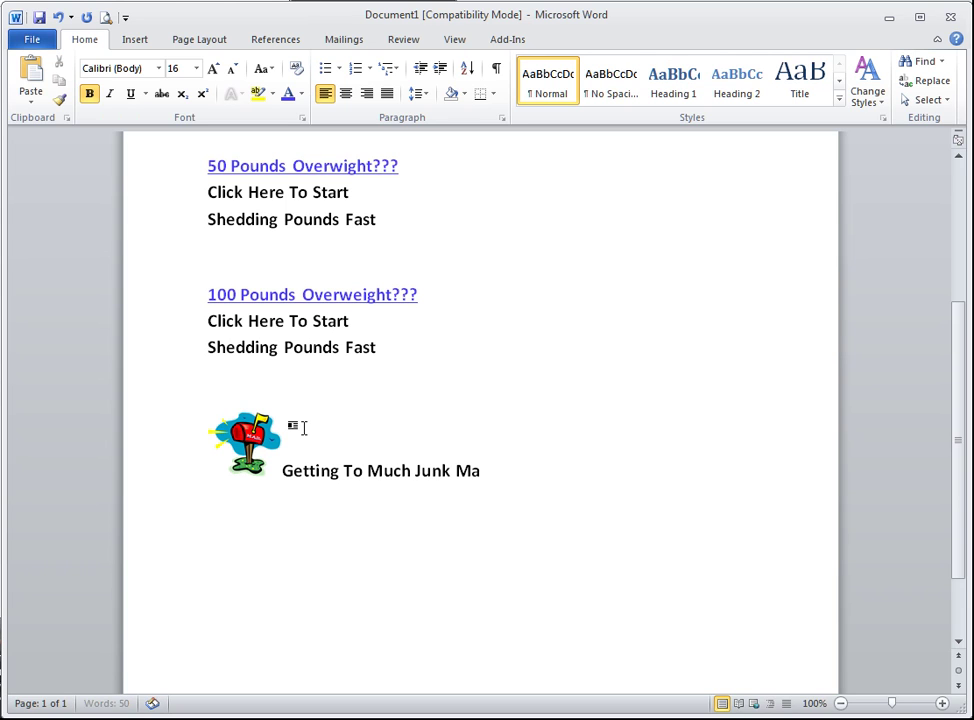
text(il... Check Ou)
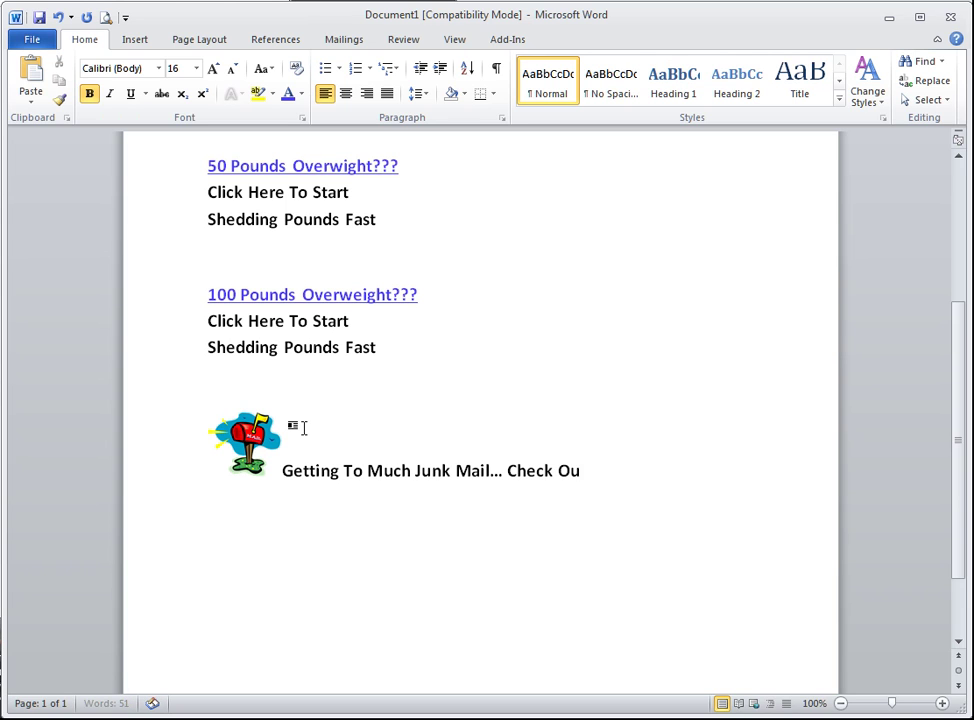
text(t This Free Filter...)
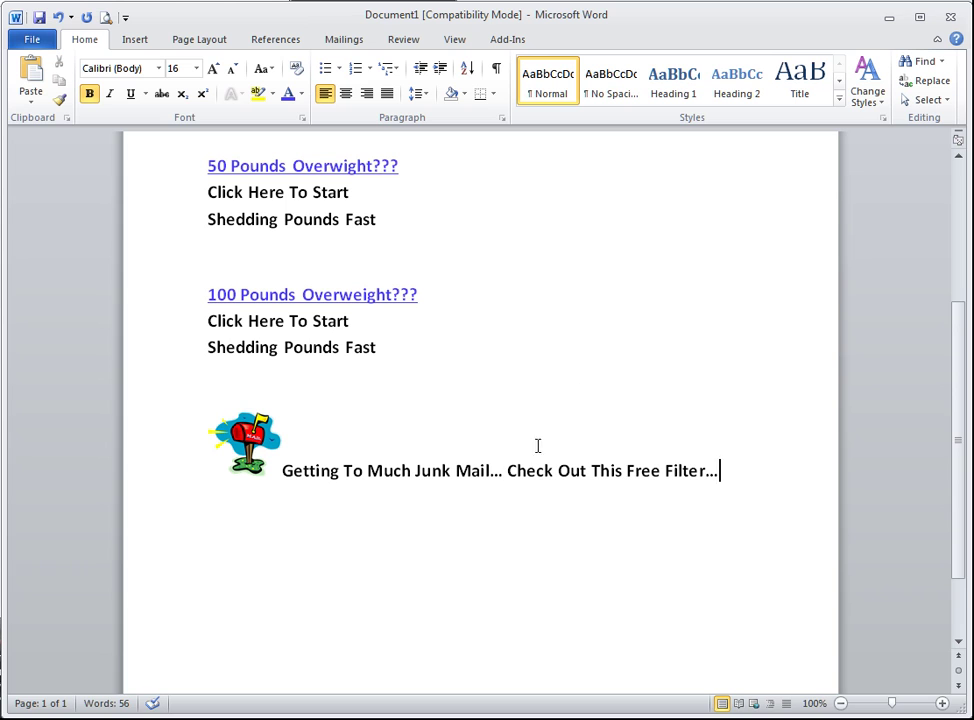
drag(508, 470, 700, 465)
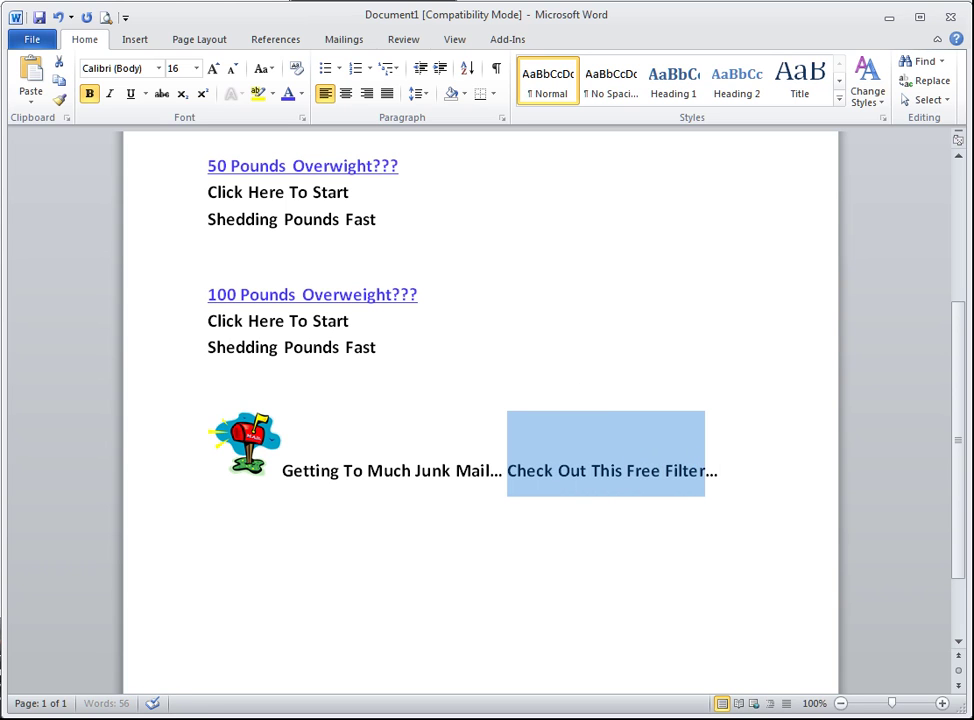
click(130, 93)
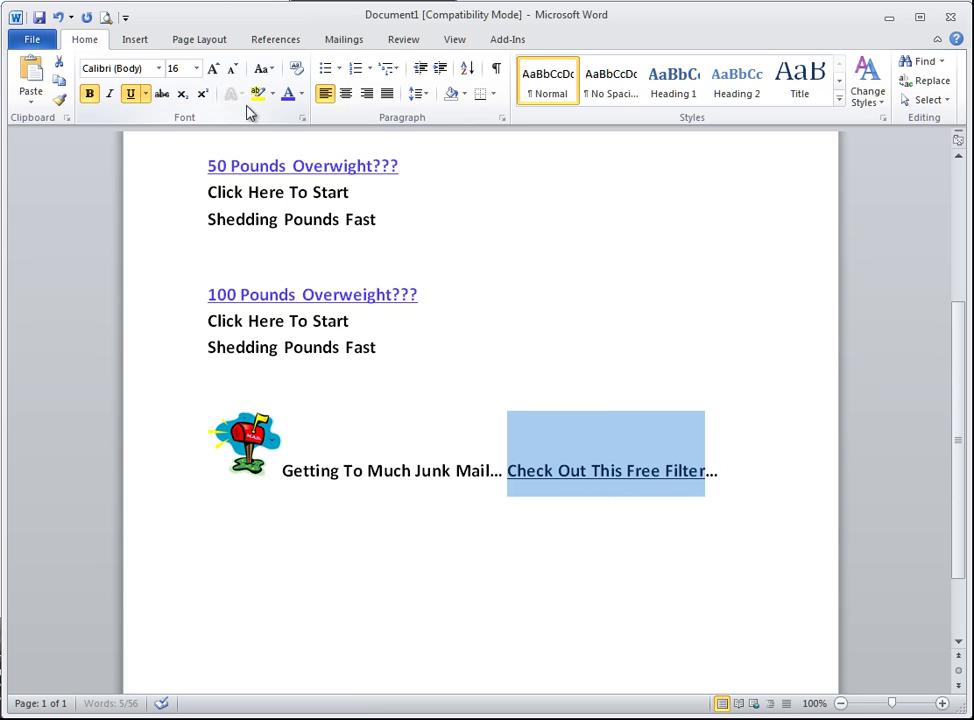
click(289, 97)
click(498, 298)
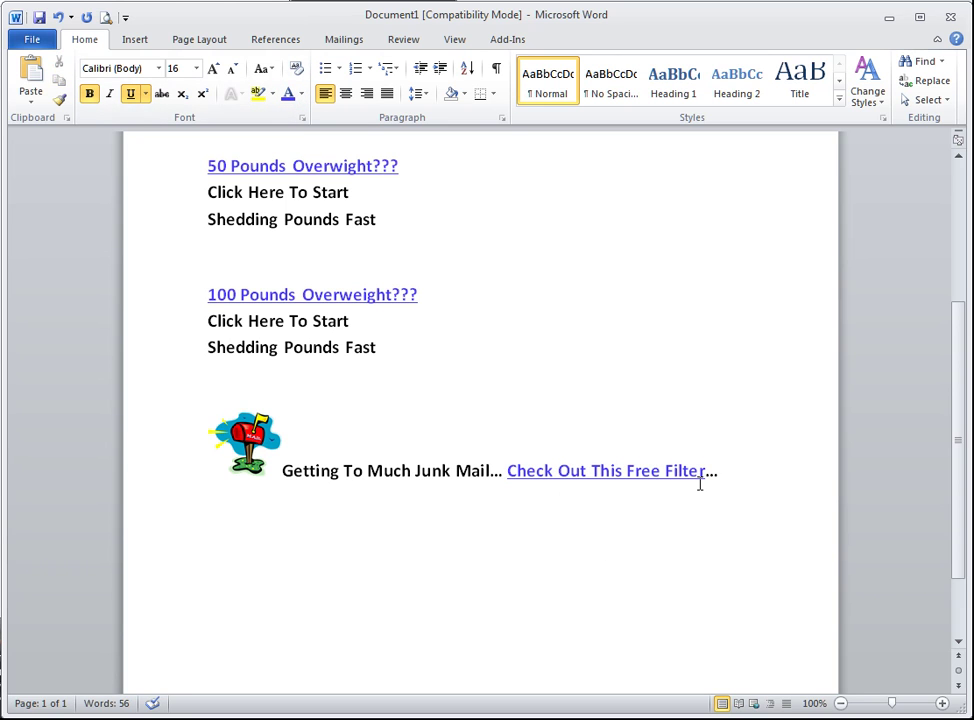
drag(722, 469, 707, 472)
key(BackSpace)
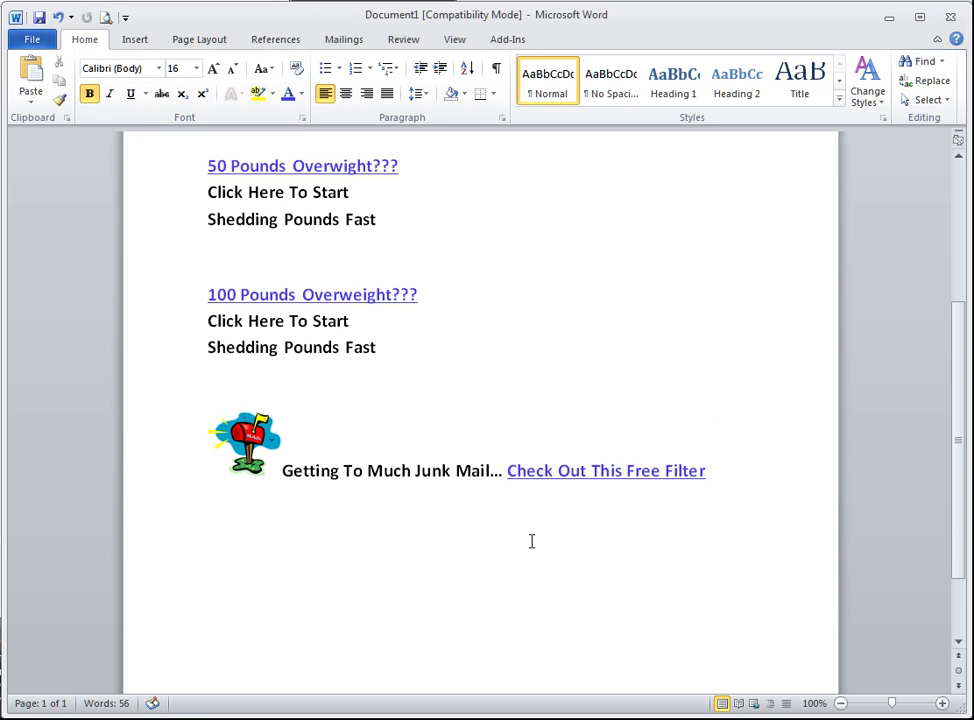
key(ctrl+e)
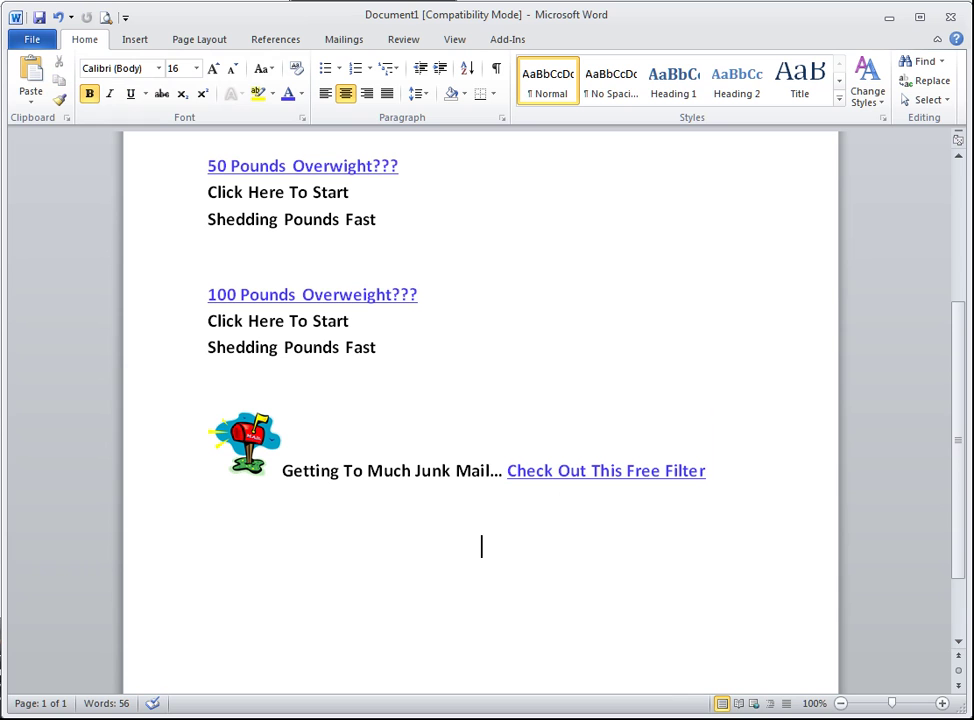
Capture the mailbox junk-mail banner line as a 582 x 88 image, cropping the empty top
key(Print)
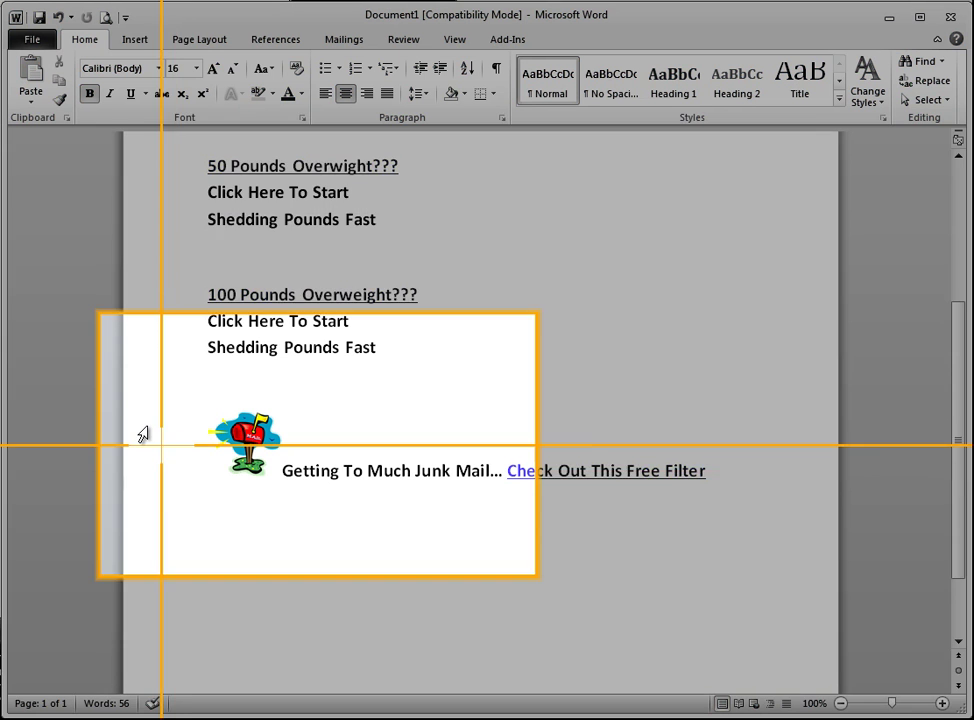
drag(200, 395, 709, 484)
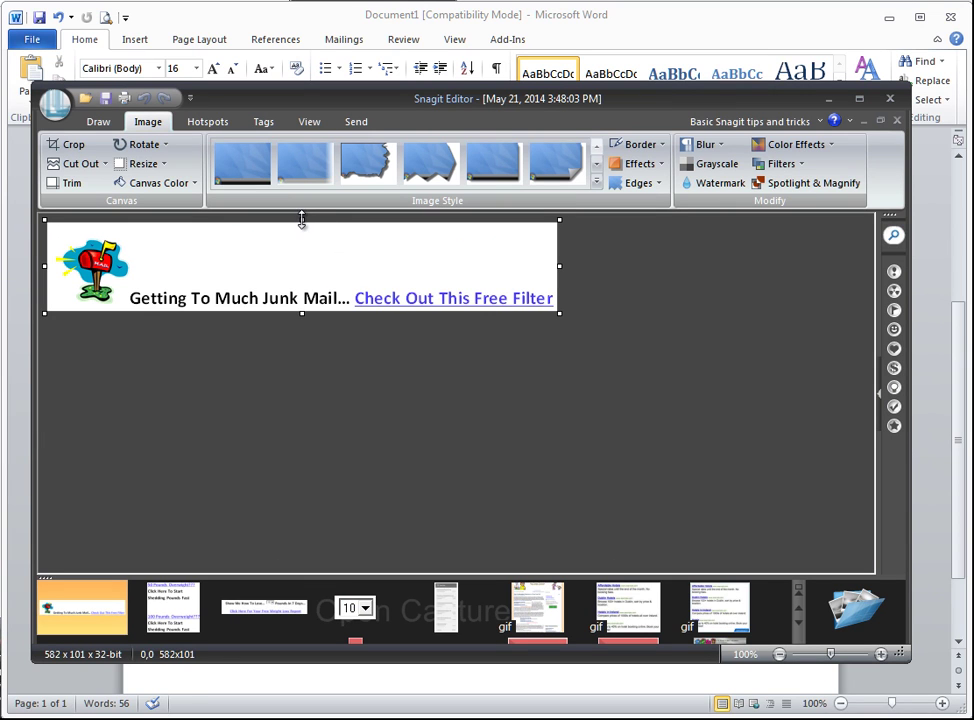
drag(302, 220, 305, 232)
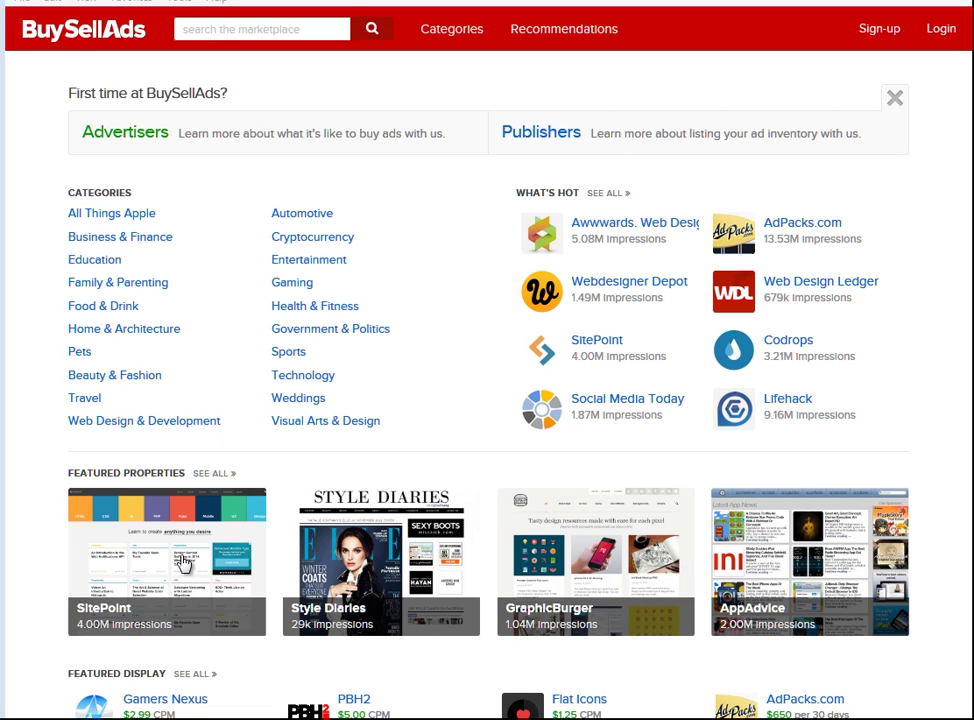
Compare the Style Diaries and GraphicBurger ad listings ($150/30 days, $1.75 CPM), then visit graphicburger.com
click(272, 421)
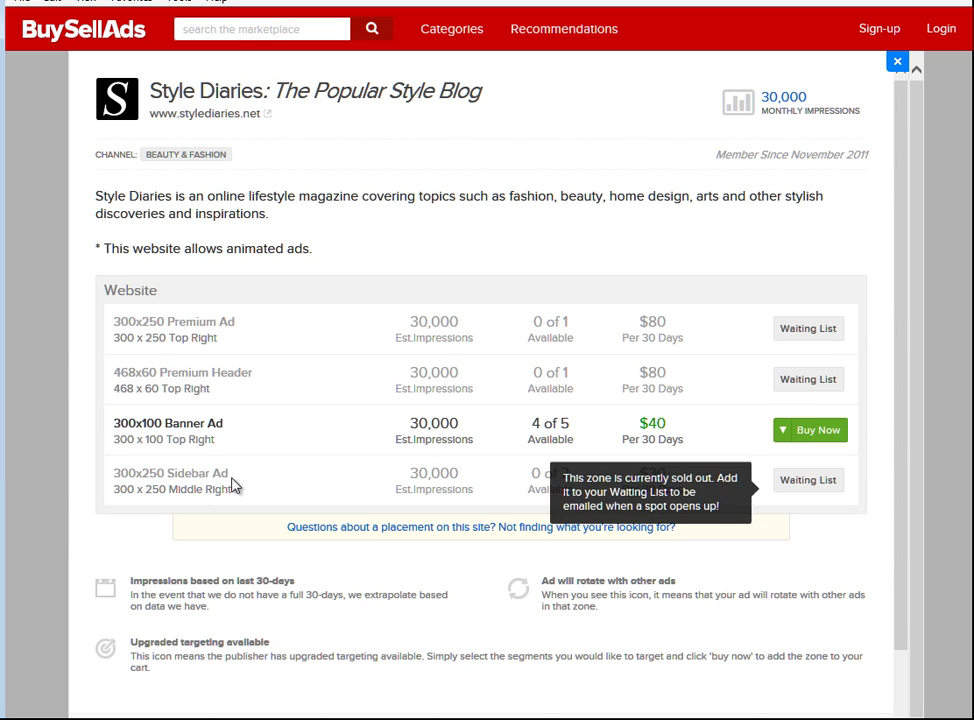
click(897, 64)
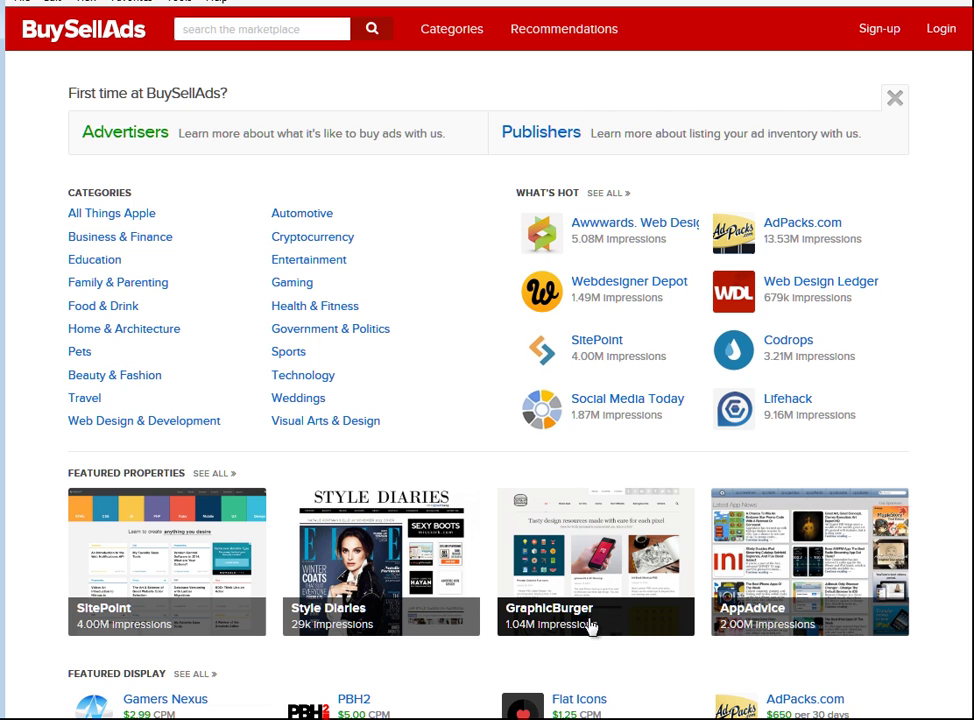
click(589, 557)
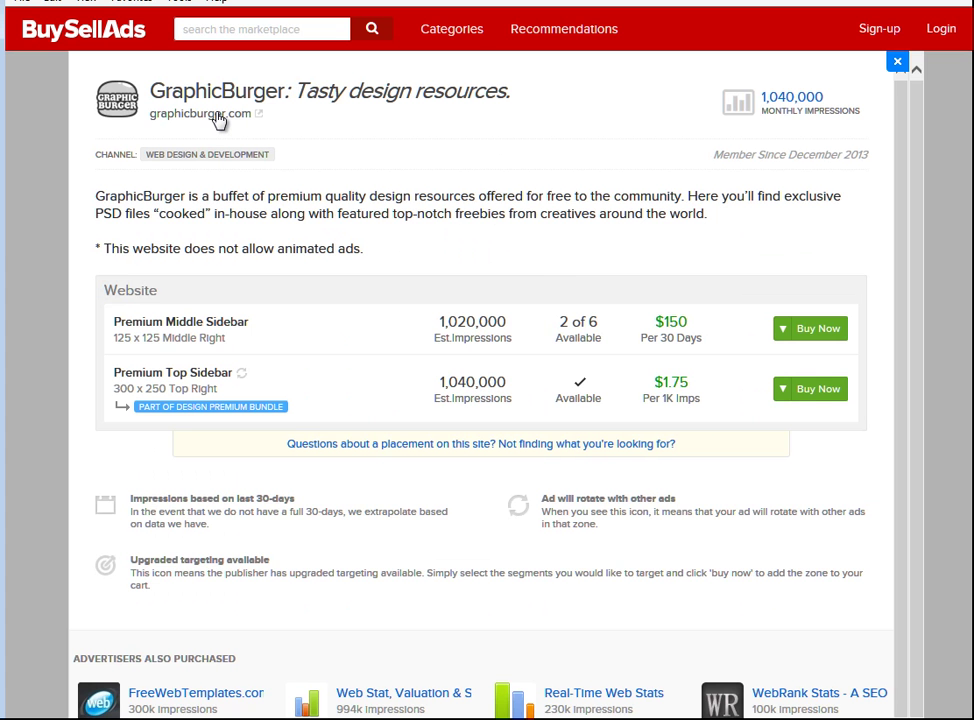
click(218, 118)
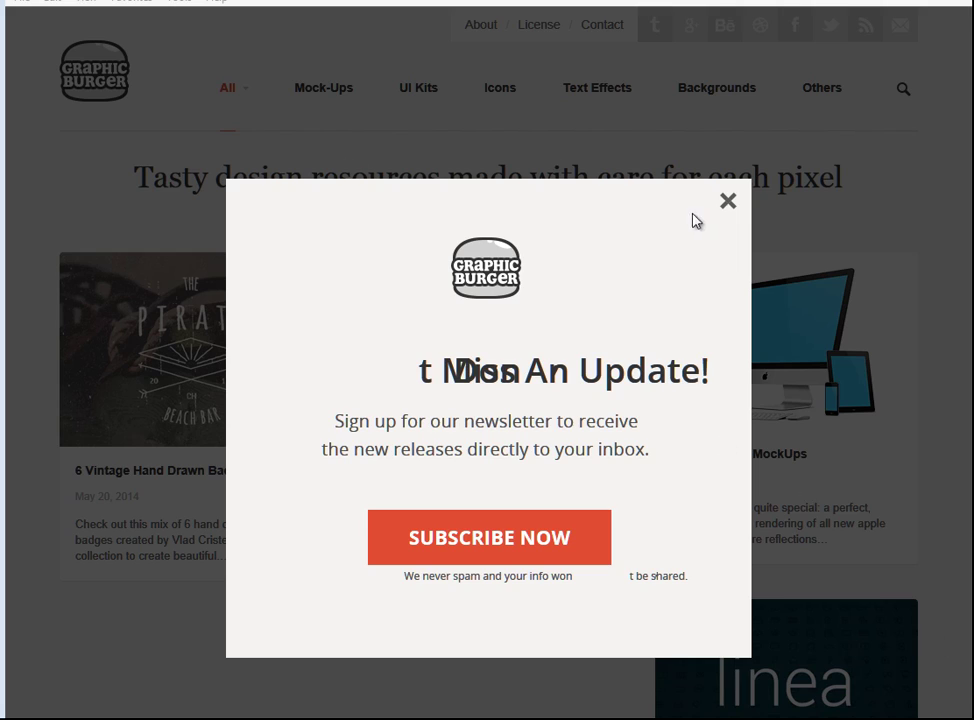
Dismiss the newsletter popup, browse the homepage, and open the 3px Icons Set post
click(729, 204)
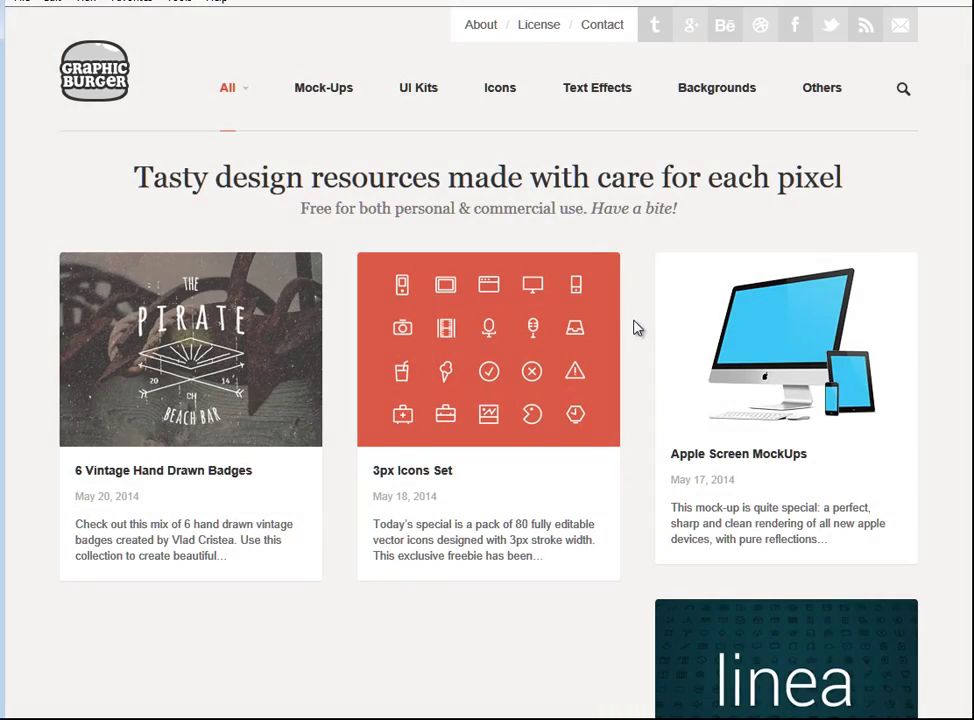
scroll(634, 338, down, 6)
scroll(634, 328, down, 2)
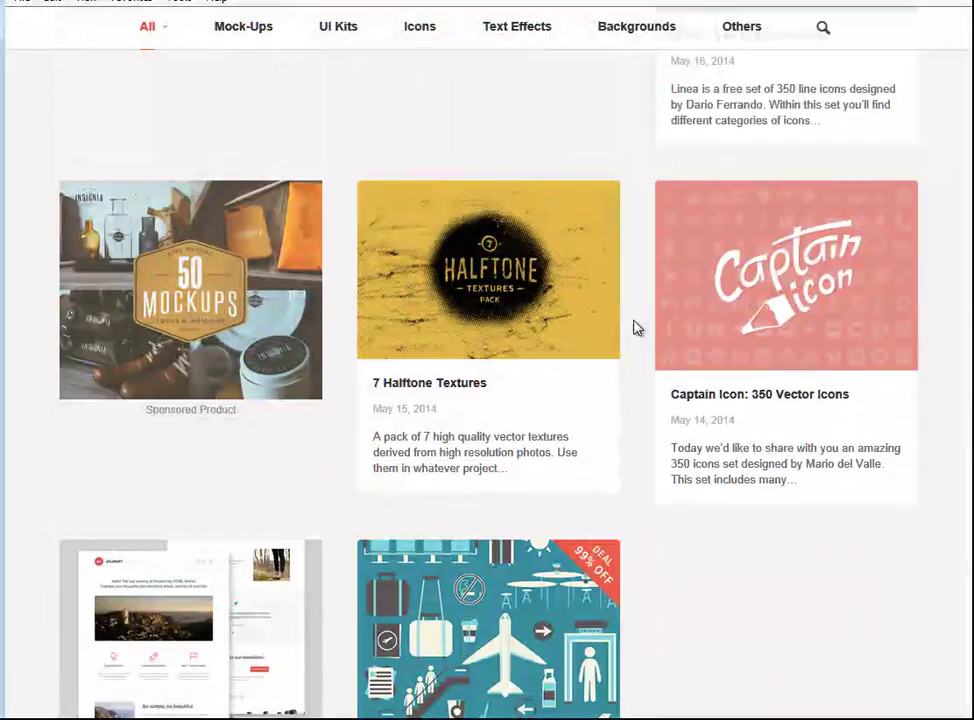
scroll(632, 331, up, 9)
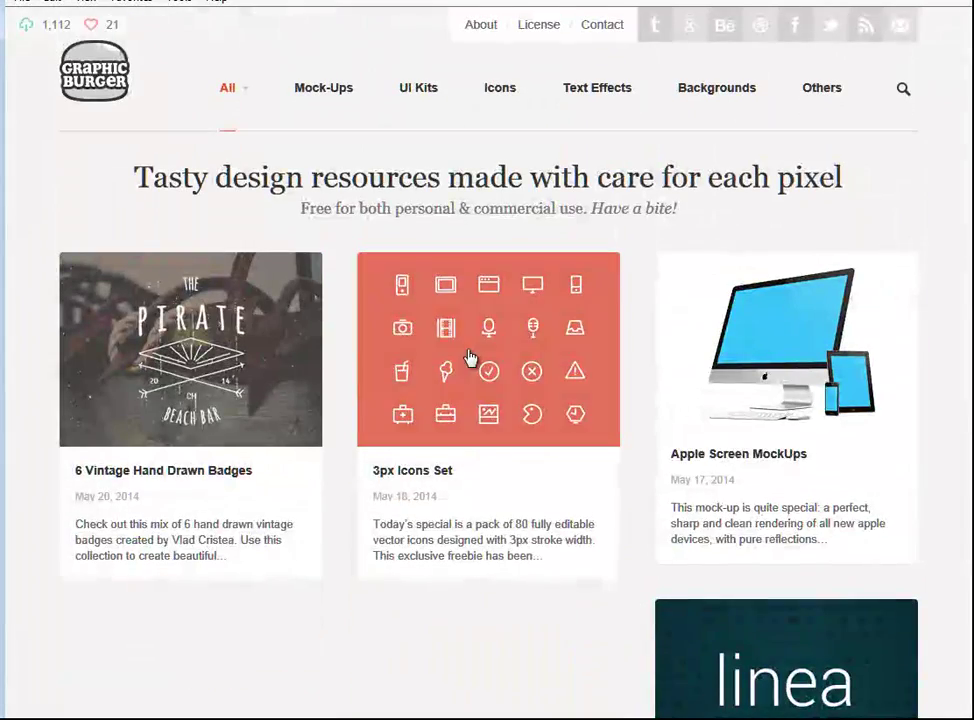
click(470, 358)
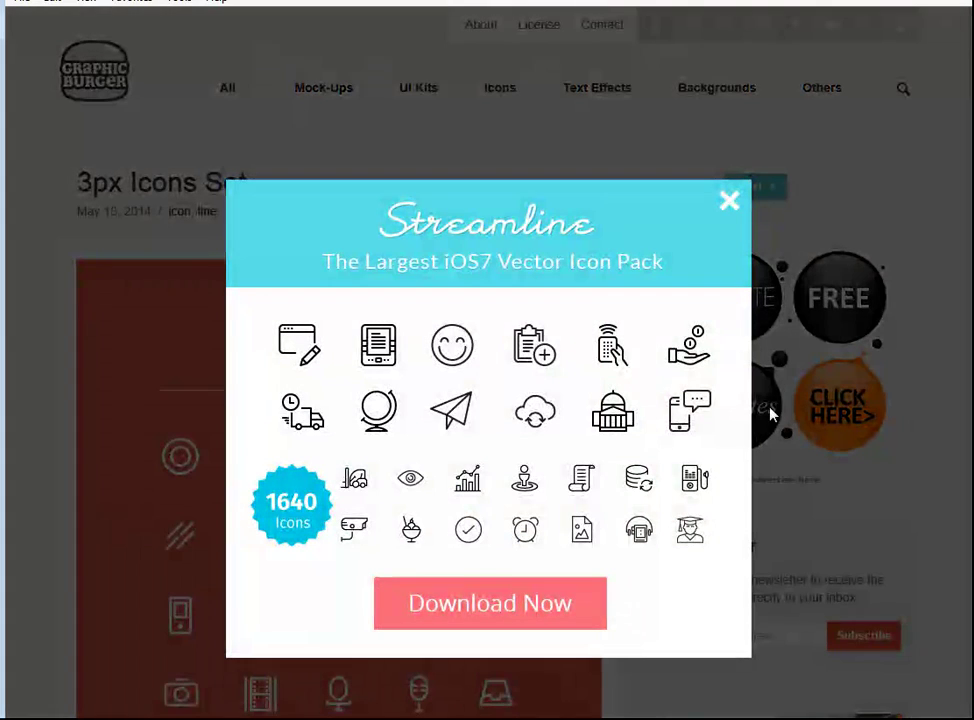
Close the Streamline promotion, scroll the post back to the top, and start a region capture
click(733, 206)
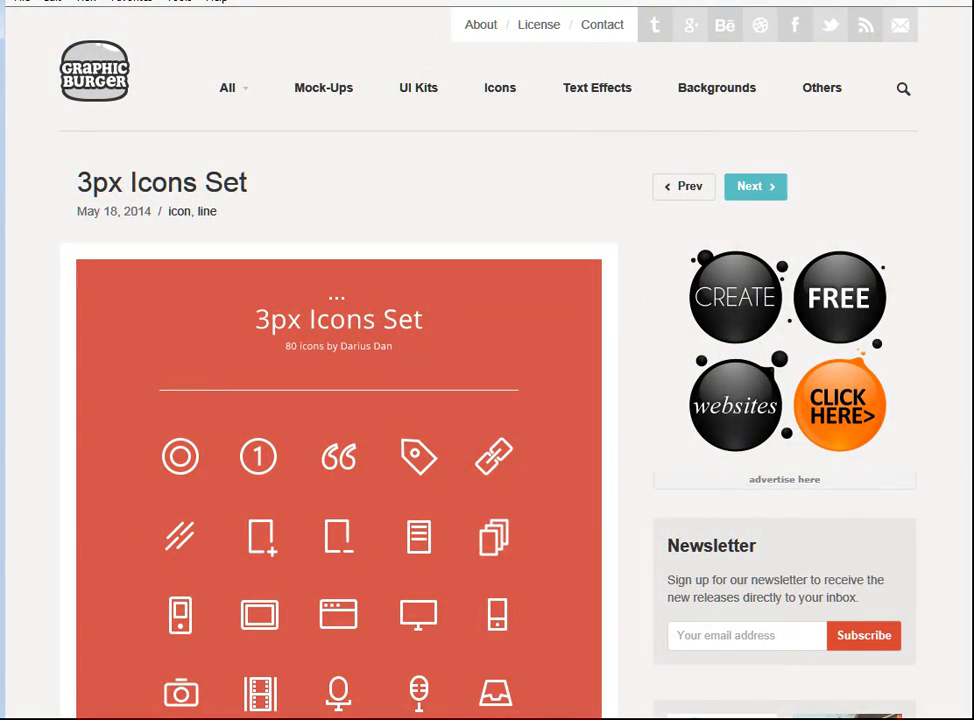
scroll(487, 400, down, 1)
scroll(757, 710, down, 3)
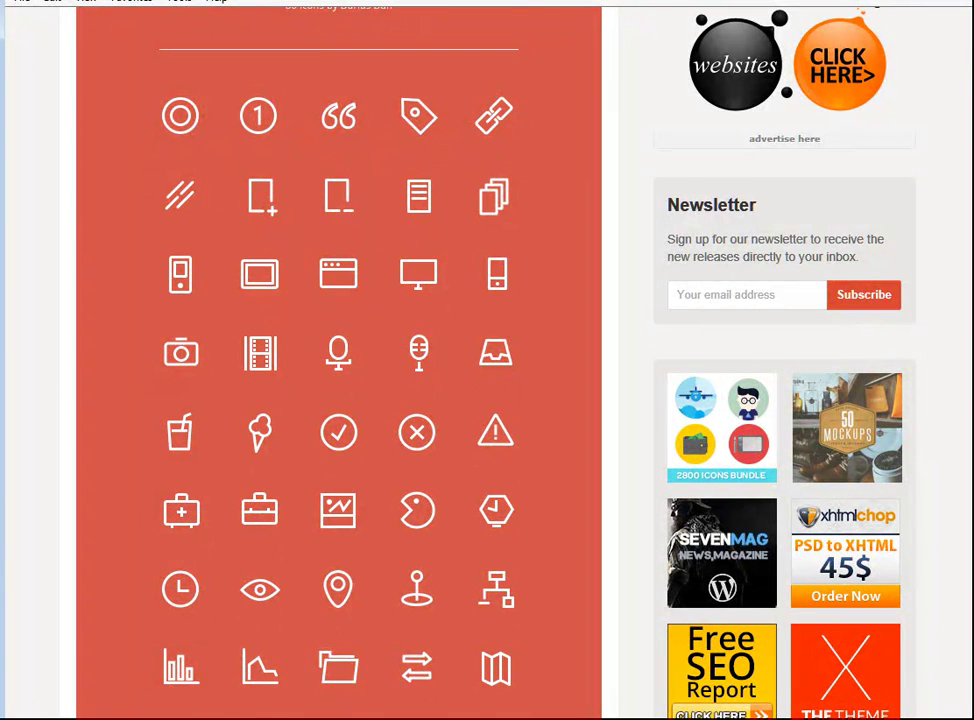
scroll(487, 360, down, 1)
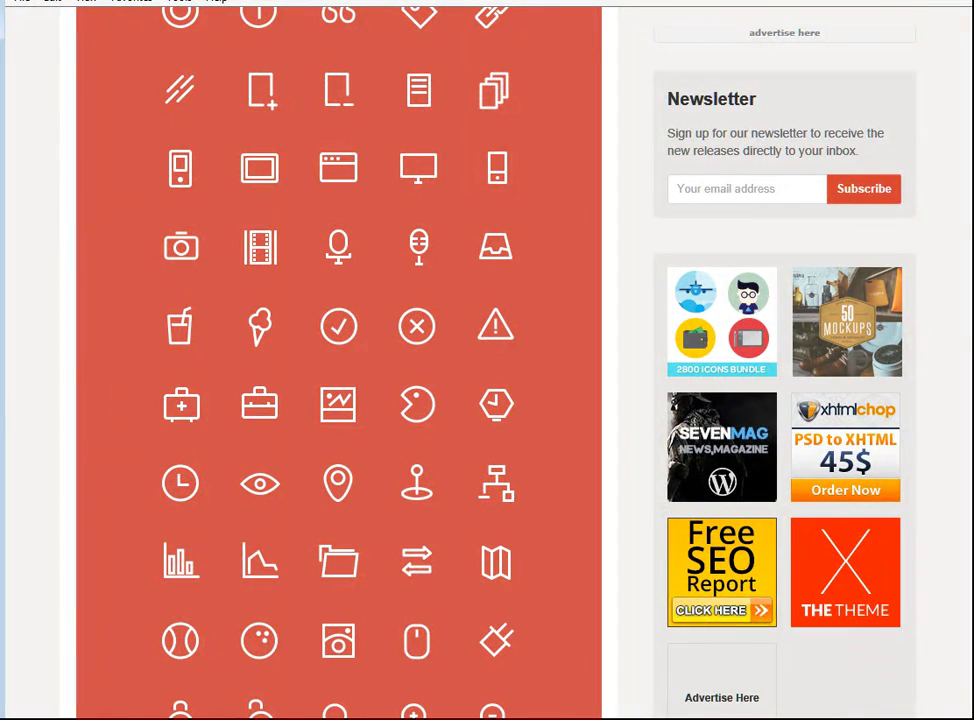
scroll(487, 360, down, 3)
scroll(815, 679, down, 7)
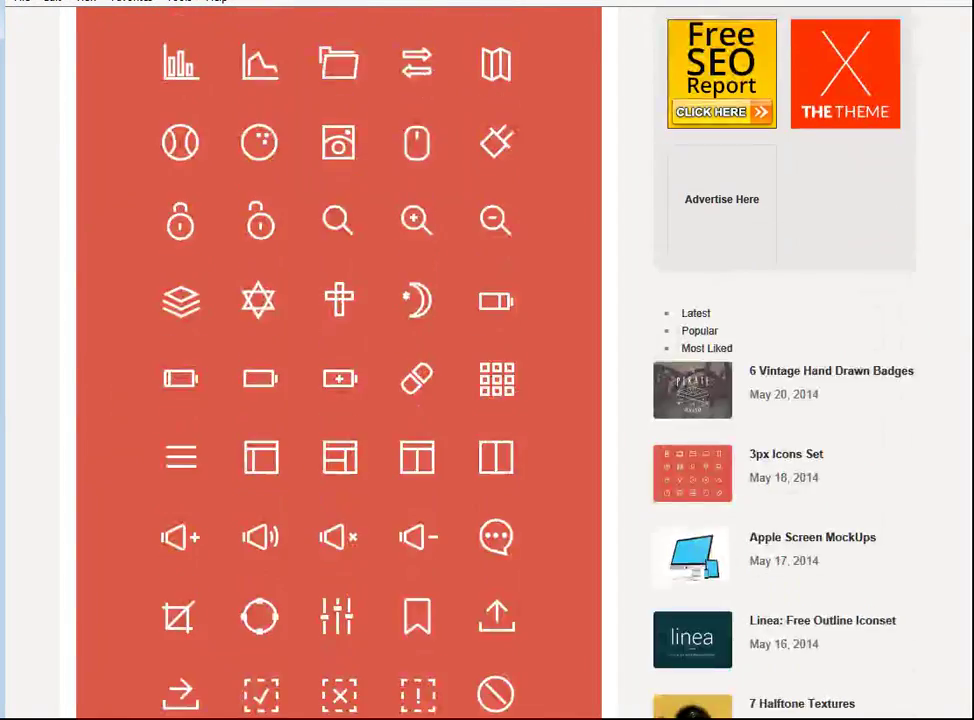
scroll(815, 679, up, 15)
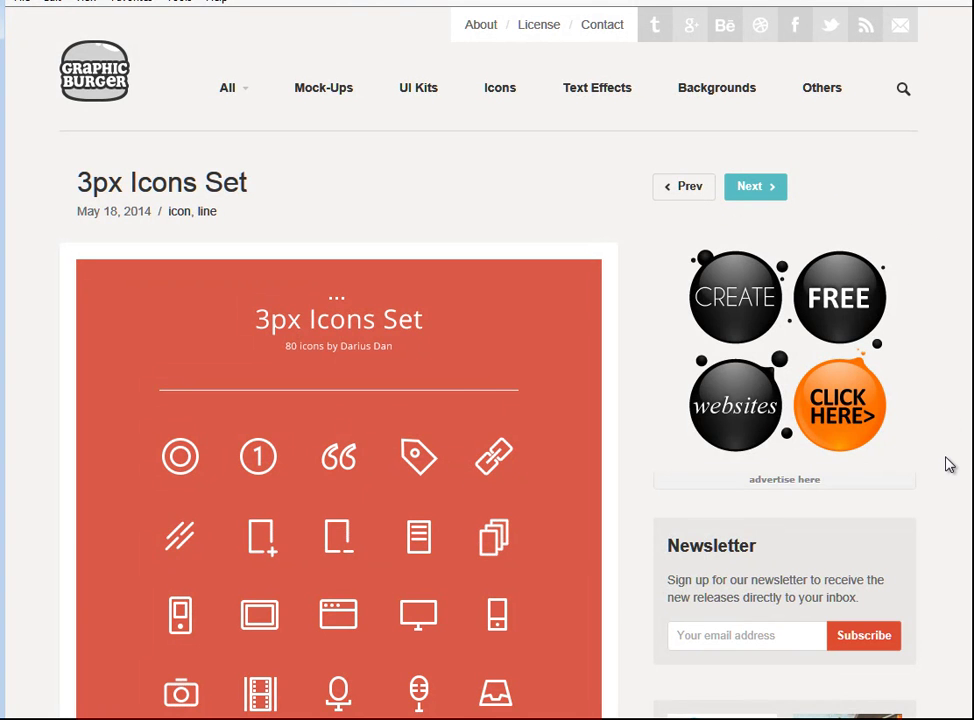
key(Print)
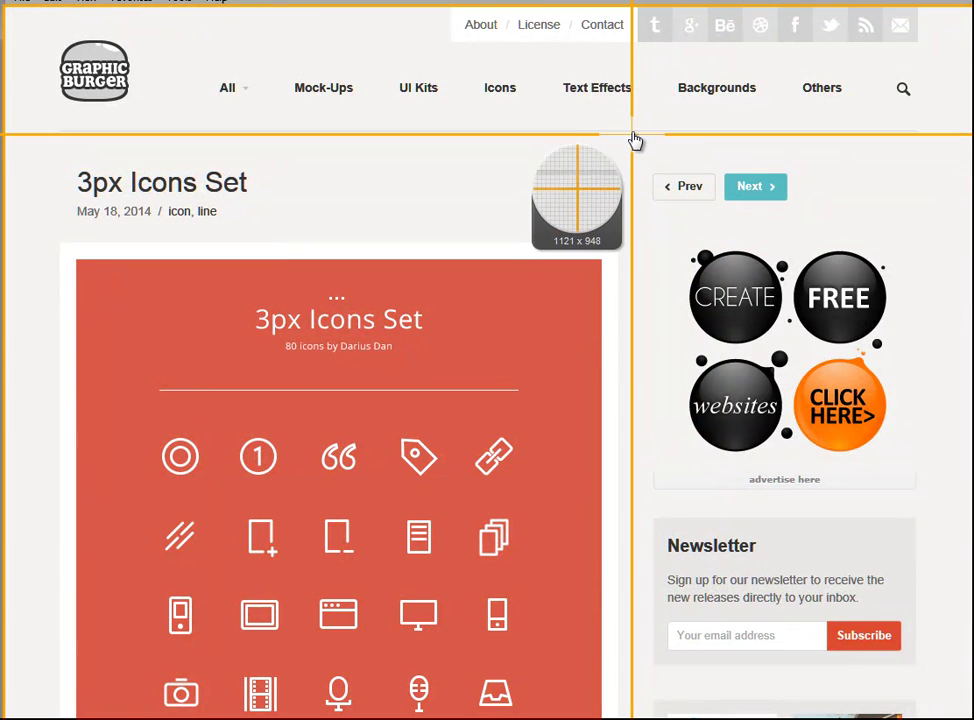
Capture the Prev and Next buttons as a 170 x 46 image and copy it all to the clipboard
drag(643, 167, 794, 211)
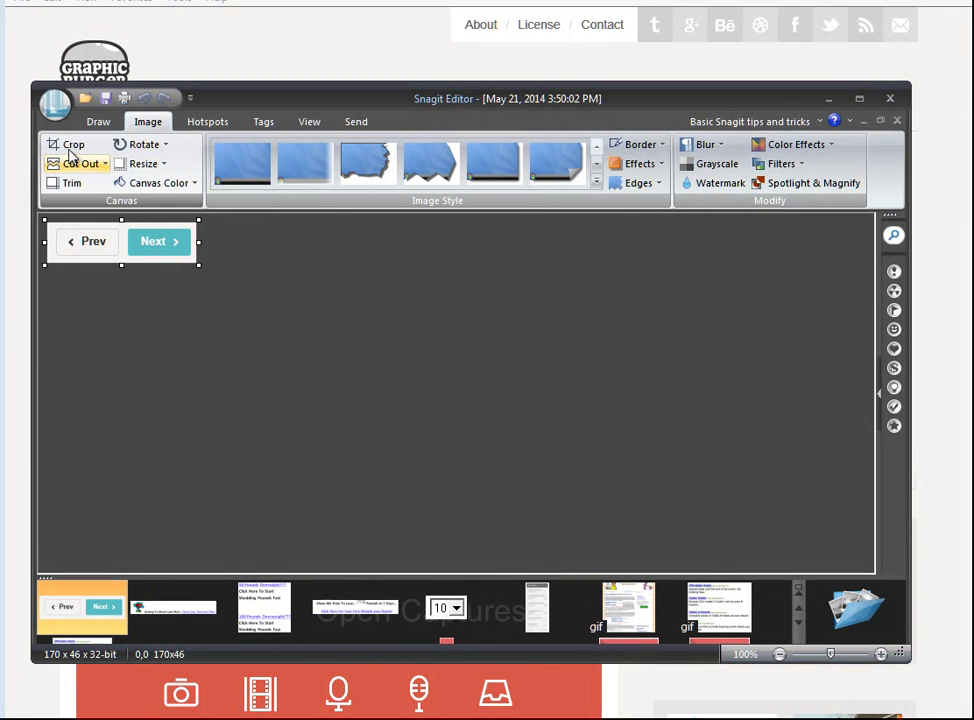
click(98, 121)
click(63, 160)
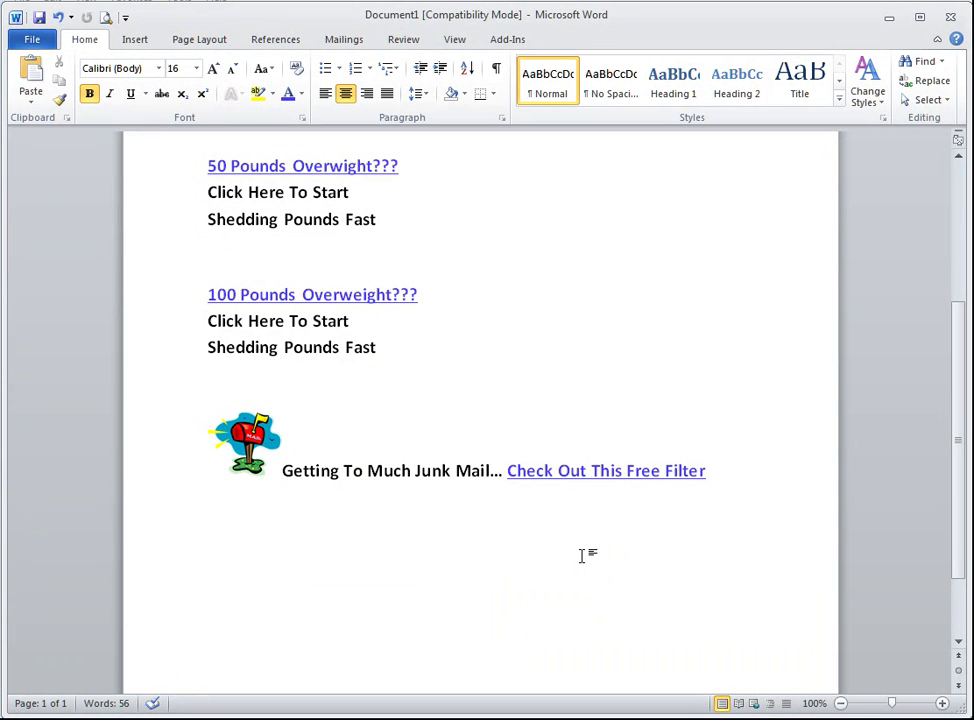
right_click(536, 557)
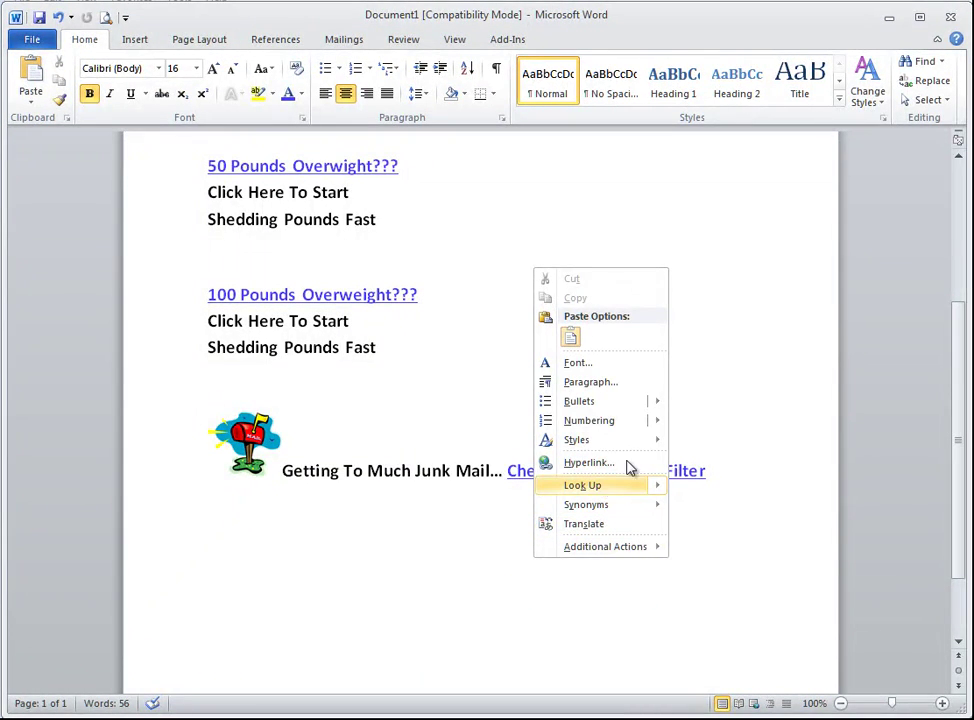
click(422, 610)
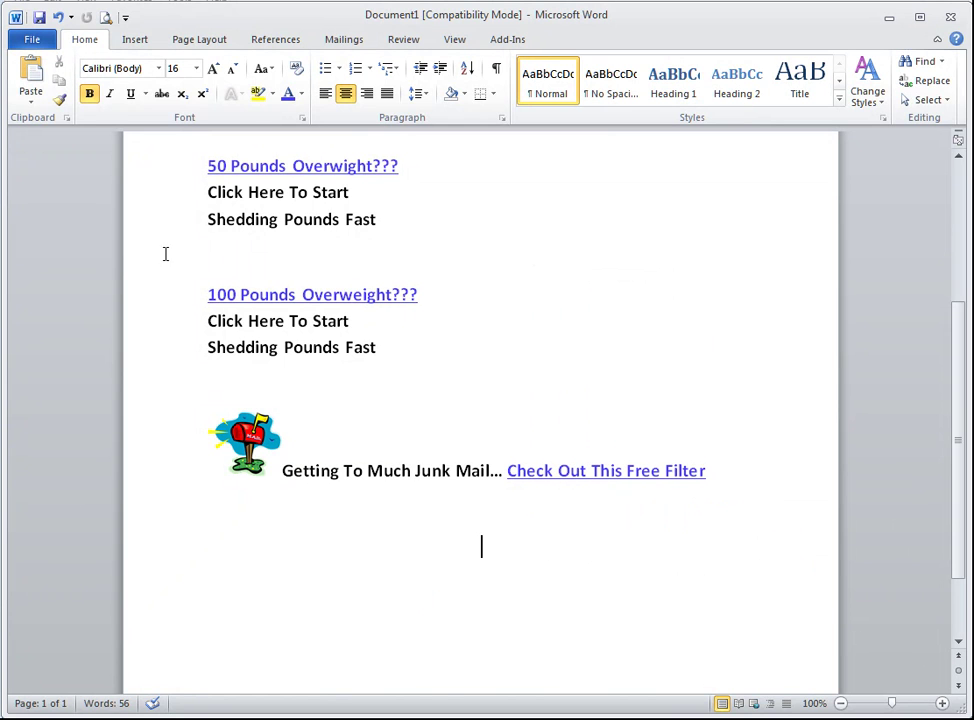
click(208, 44)
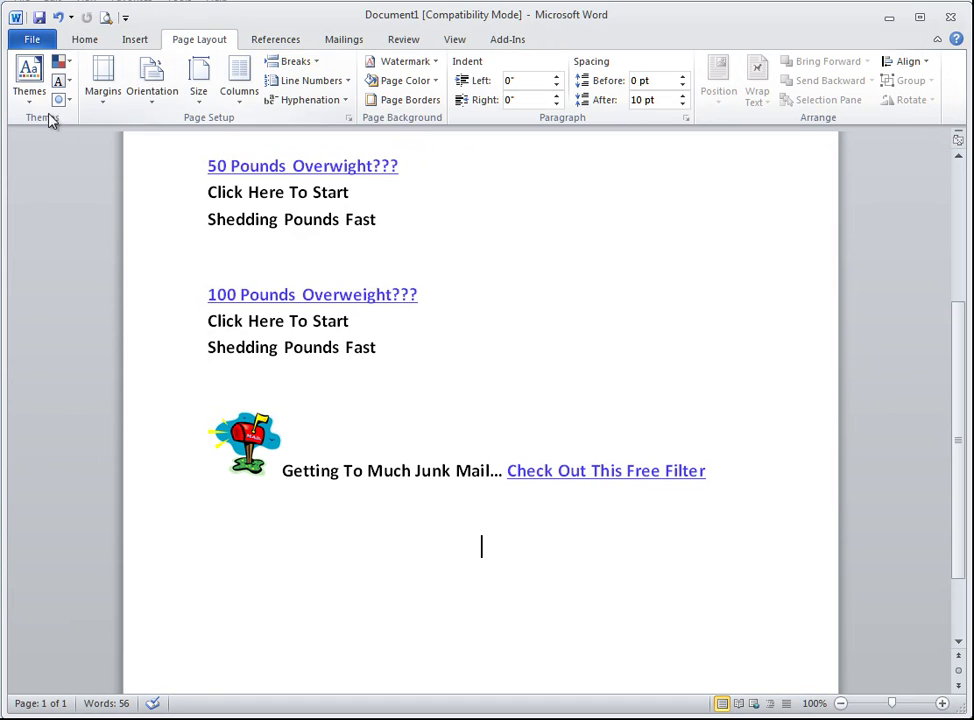
click(66, 62)
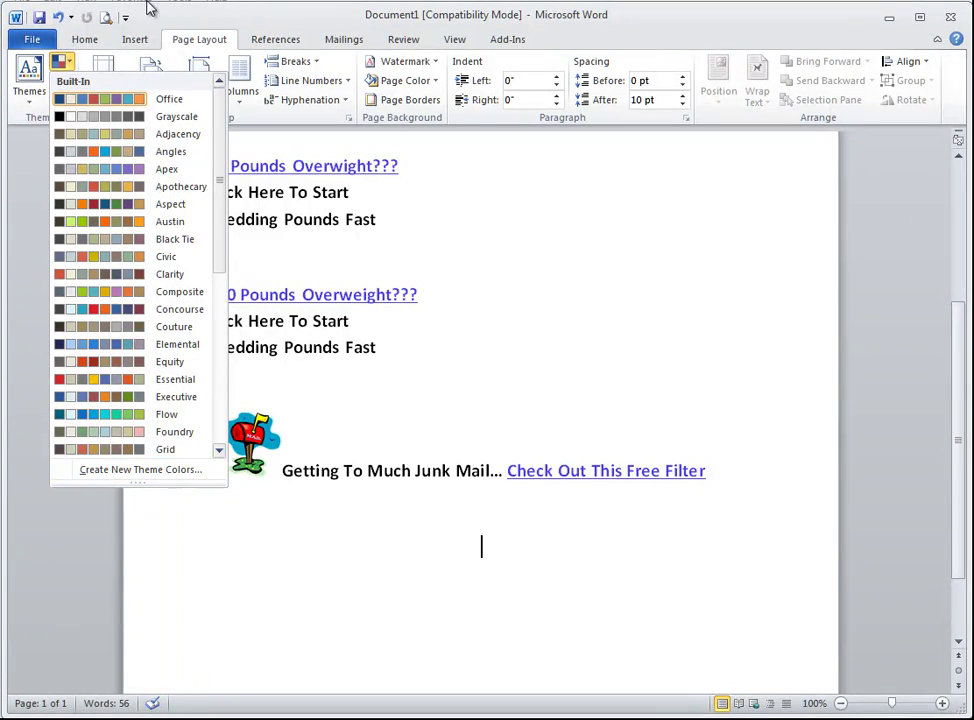
click(207, 40)
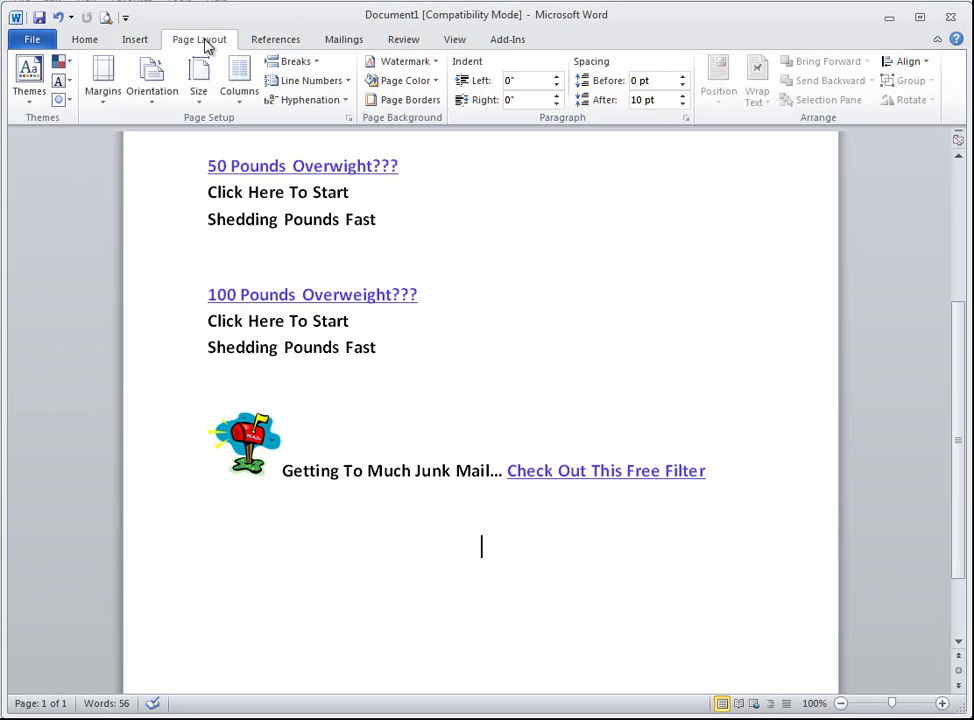
click(63, 100)
click(64, 84)
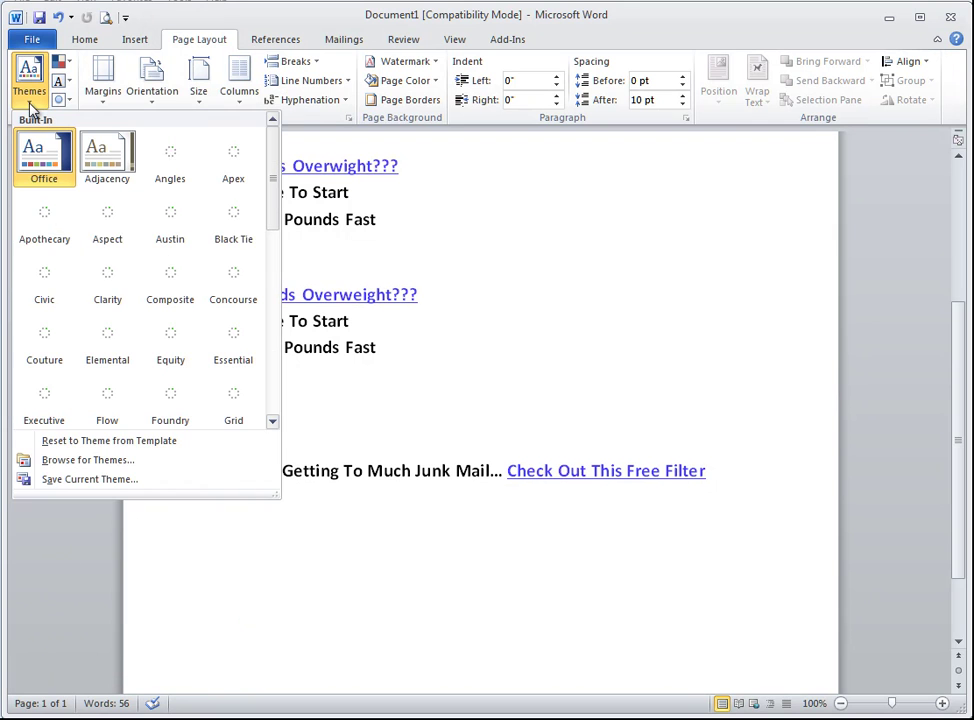
click(31, 106)
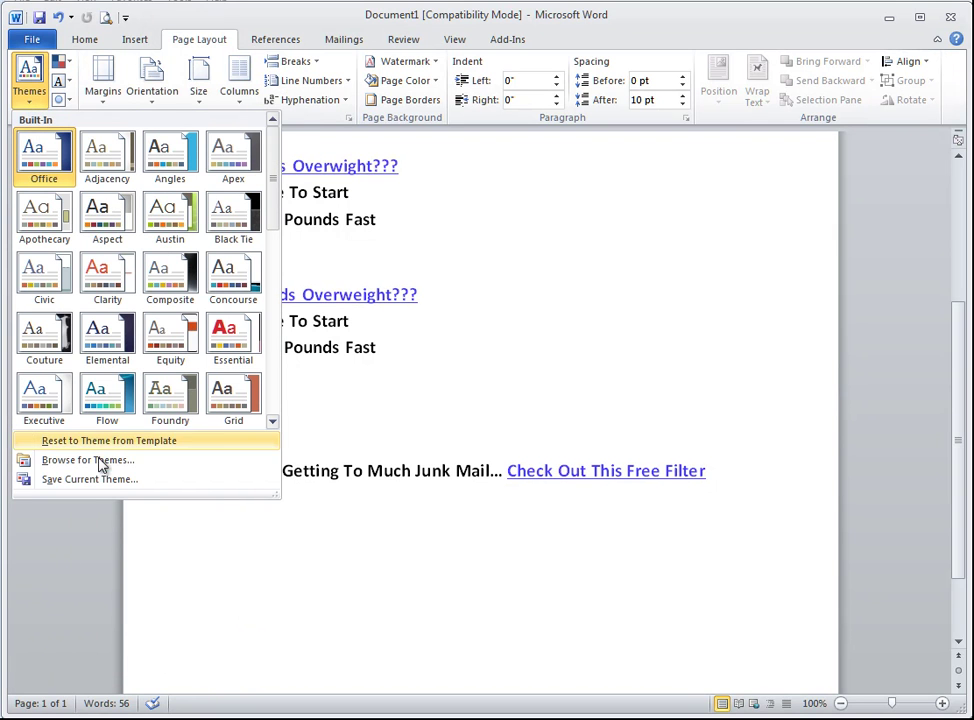
click(744, 279)
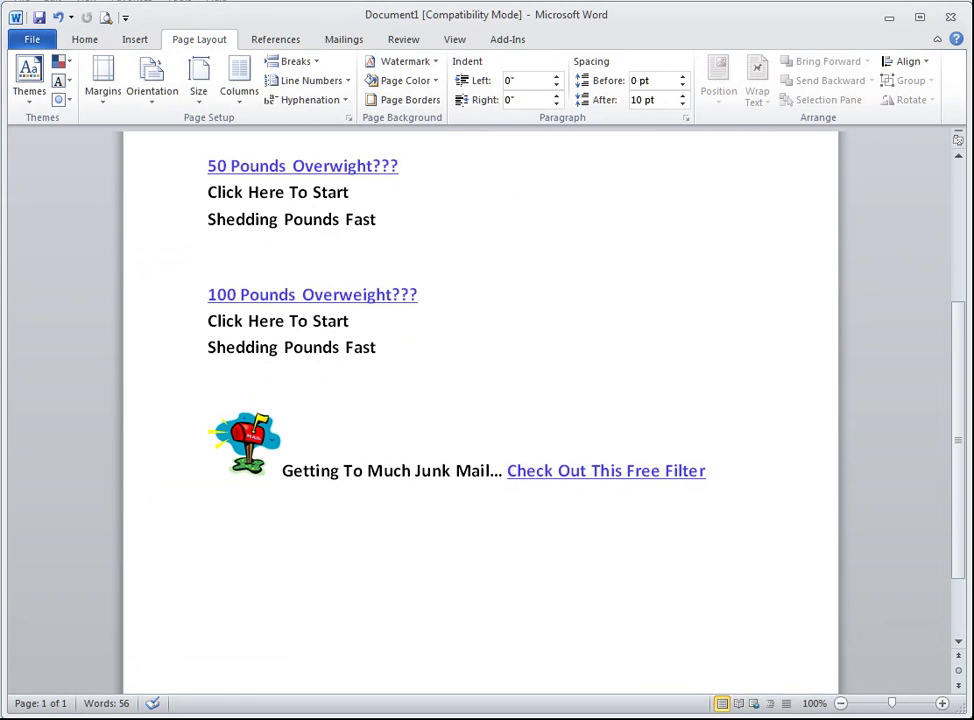
key(alt+h)
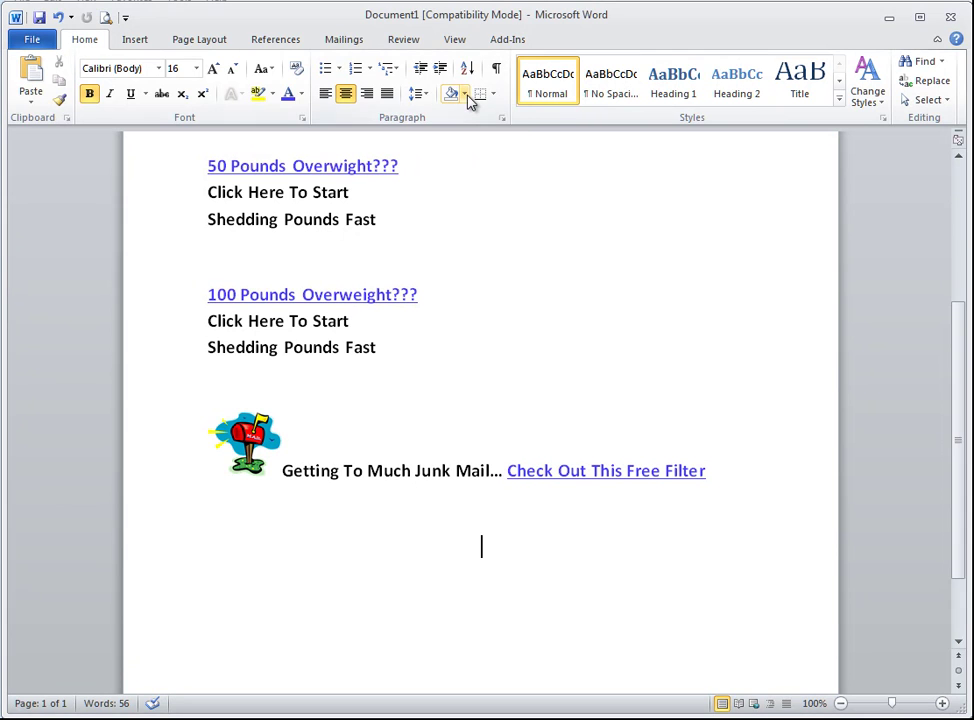
Shade the empty line light grey and paste the Prev/Next buttons image into the grey block
click(464, 96)
click(451, 157)
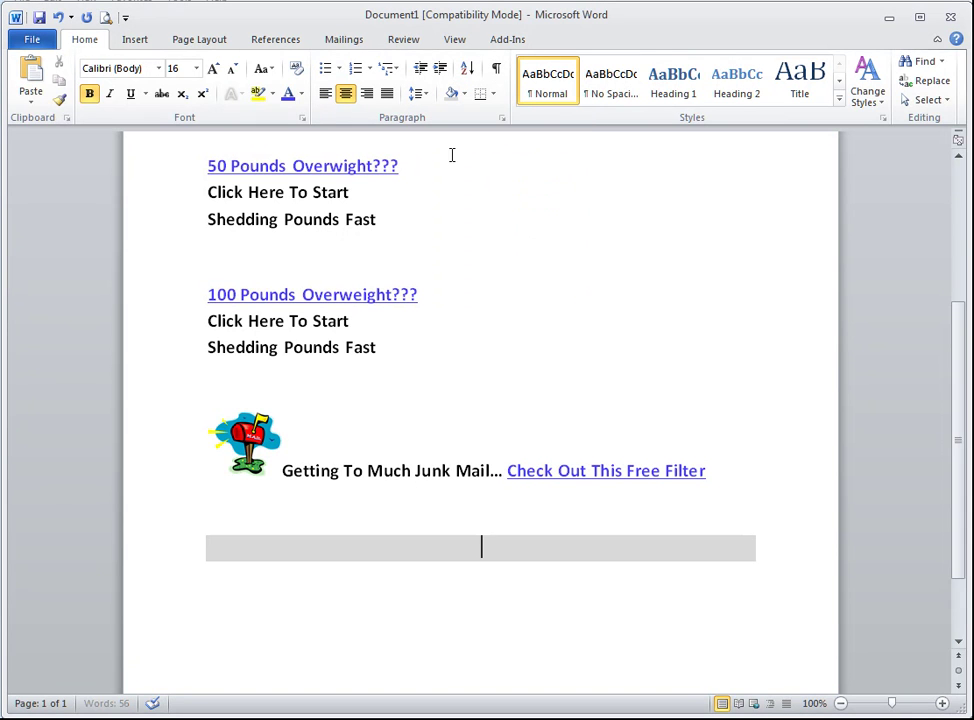
key(Return)
key(Return)
key(Return)
key(Return)
key(Return)
key(Return)
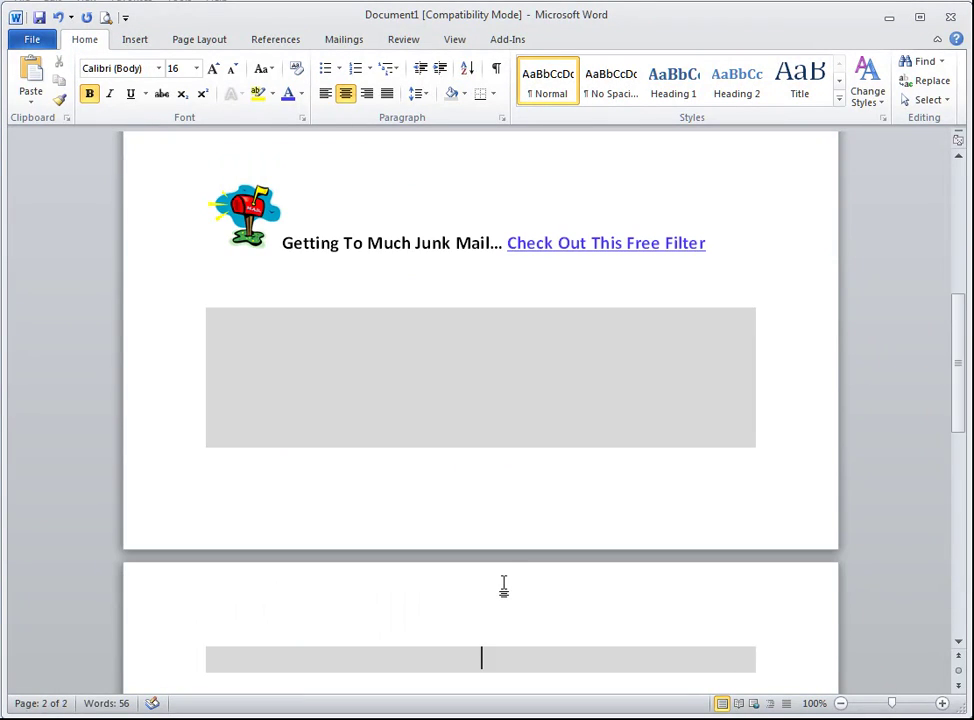
key(BackSpace)
key(Up)
key(Up)
key(Up)
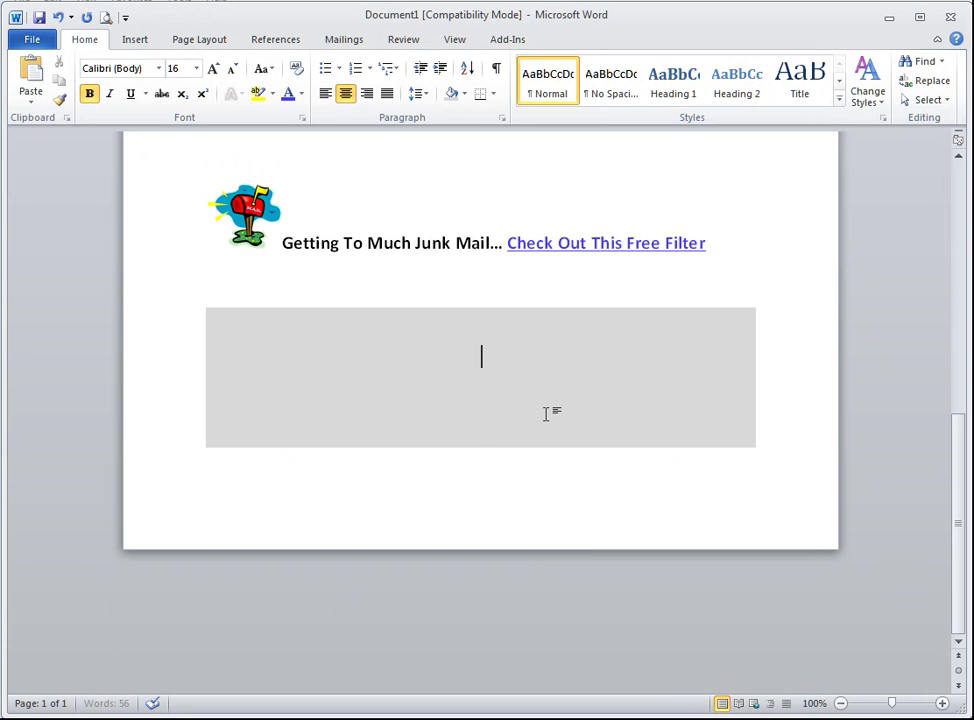
key(ctrl+v)
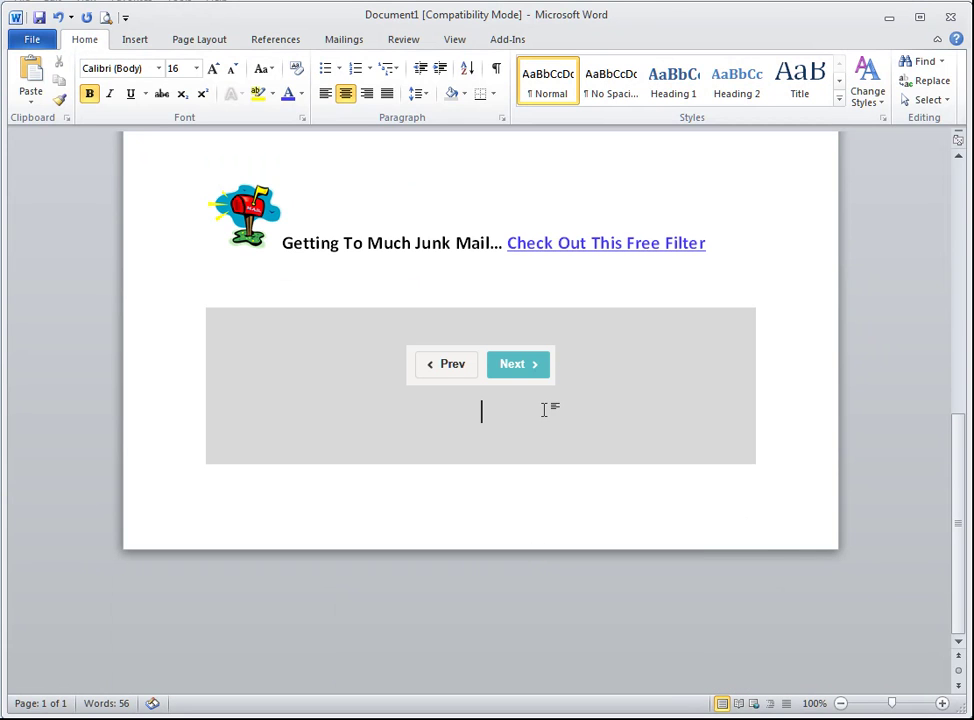
Give the lower line a lighter custom grey shading of RGB 240 and add more shaded lines
click(465, 93)
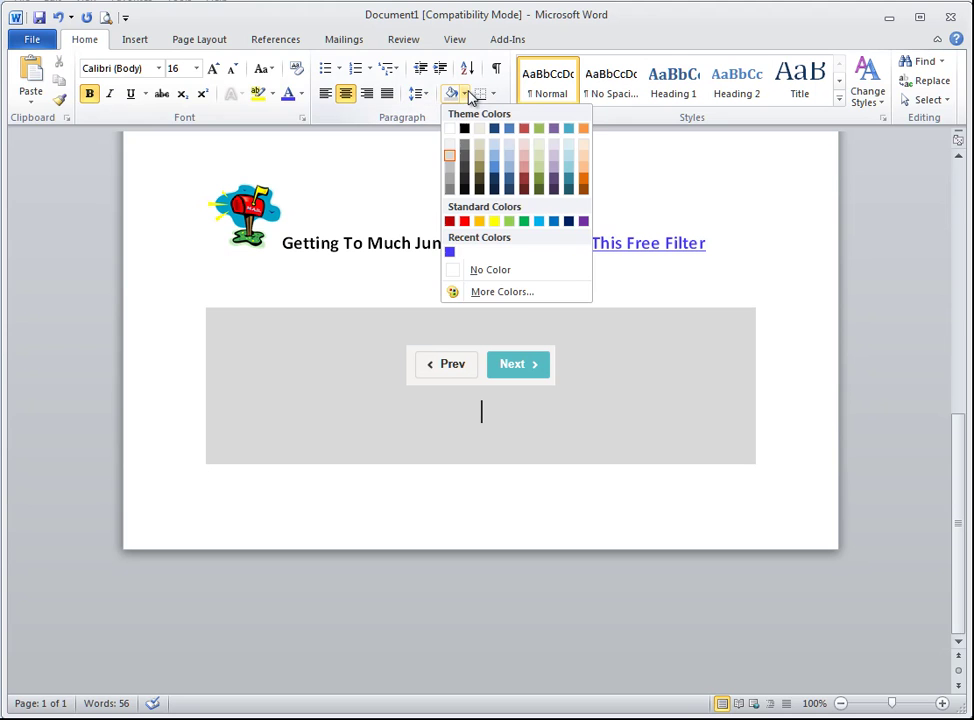
click(500, 291)
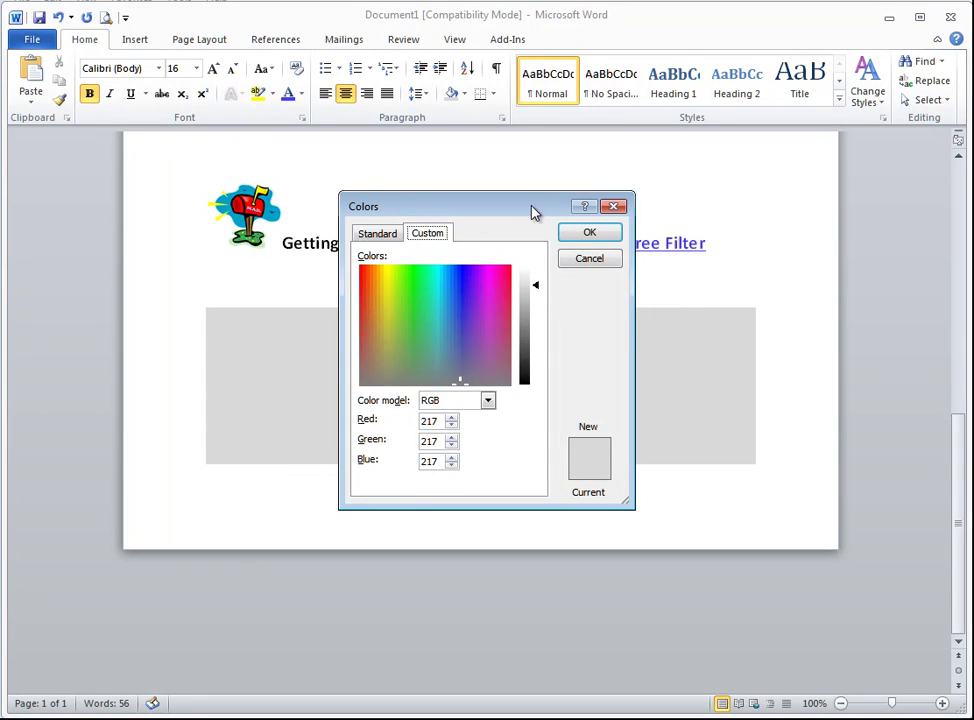
drag(533, 211, 855, 200)
drag(865, 276, 863, 265)
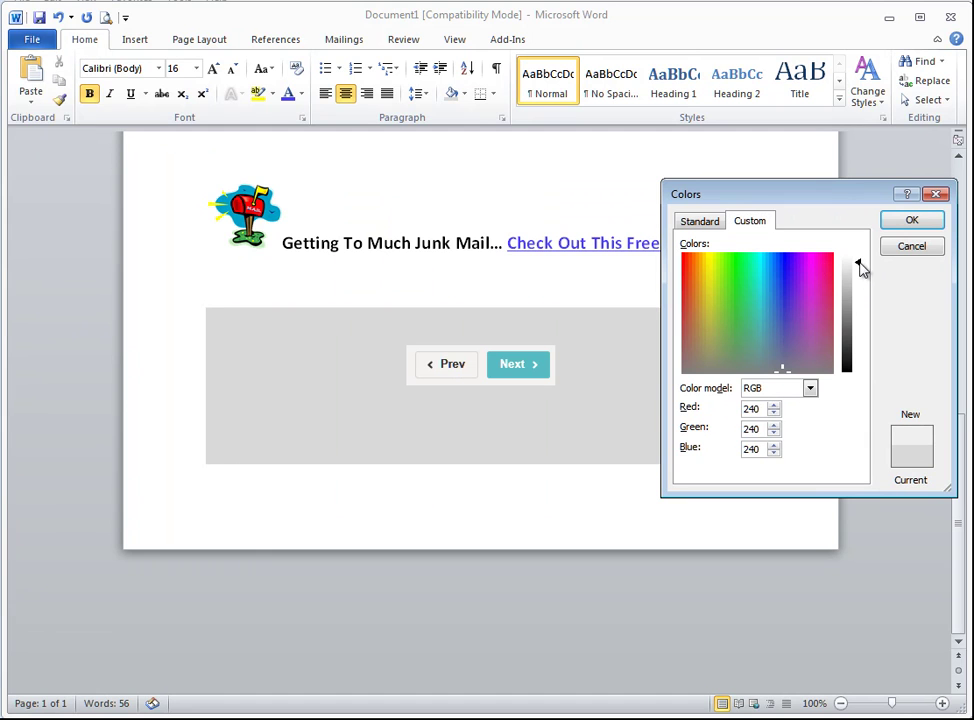
click(912, 221)
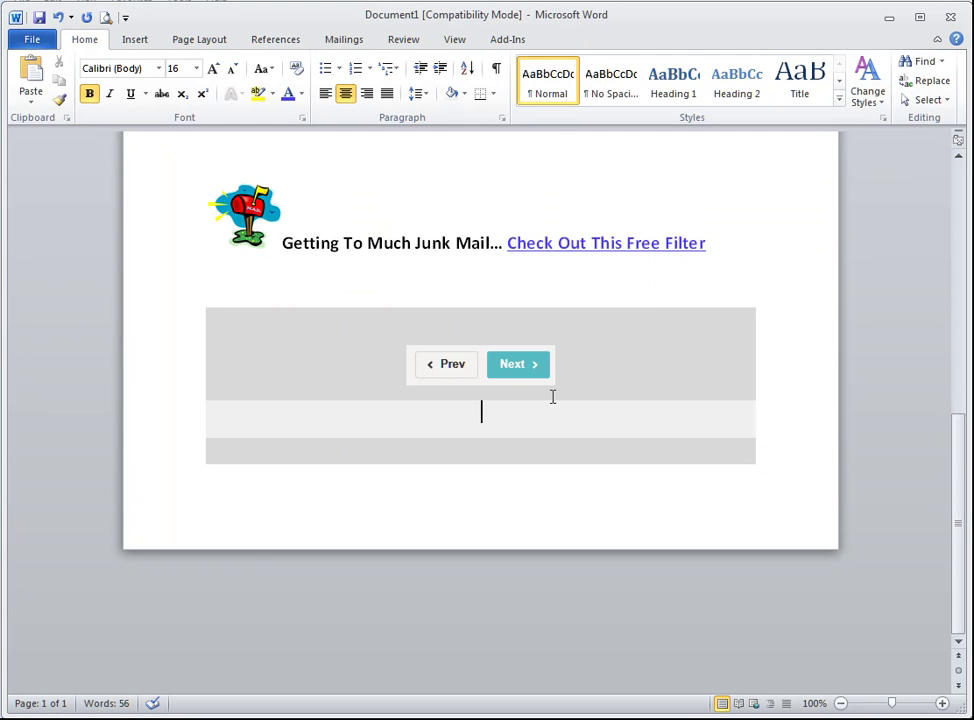
key(Return)
key(Return)
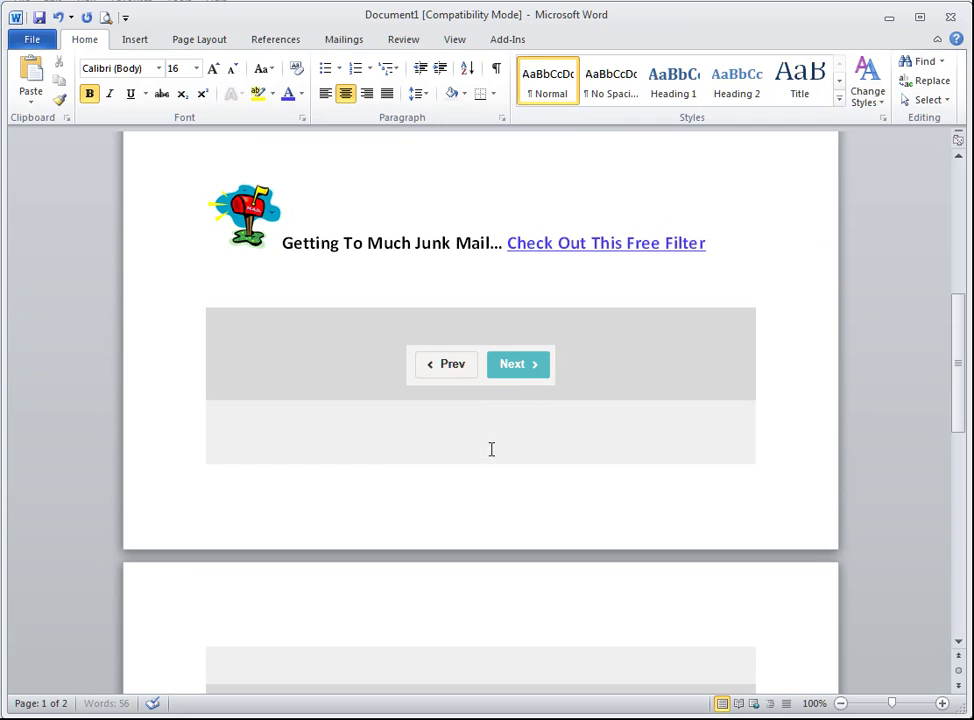
Move the Prev/Next picture lower in the grey banner, undoing a first misplaced move
drag(486, 371, 493, 422)
click(600, 349)
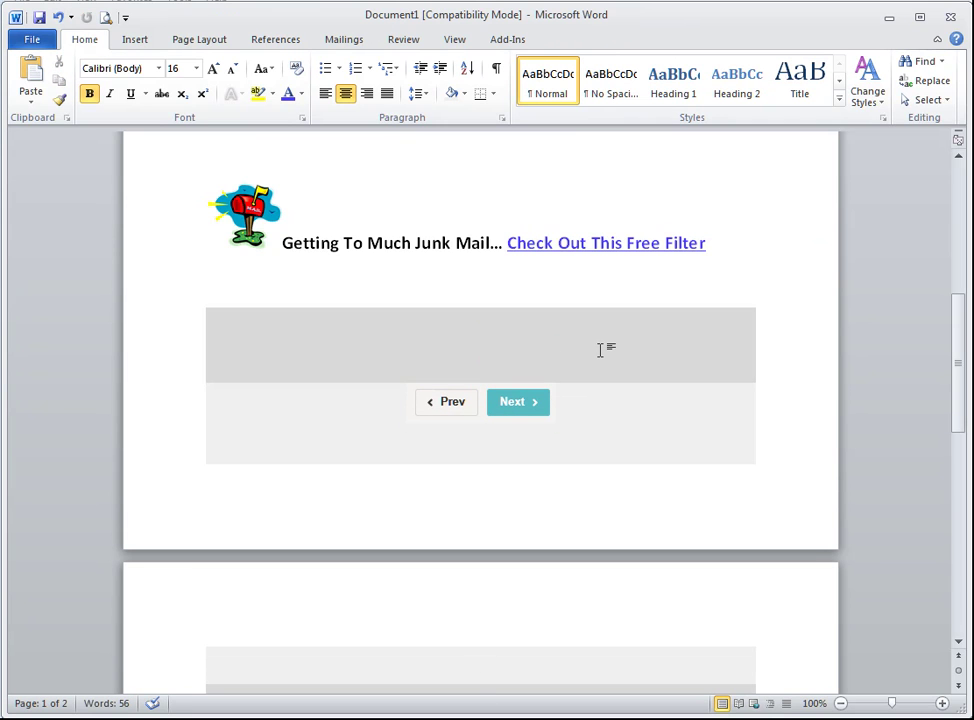
key(ctrl+z)
key(ctrl+z)
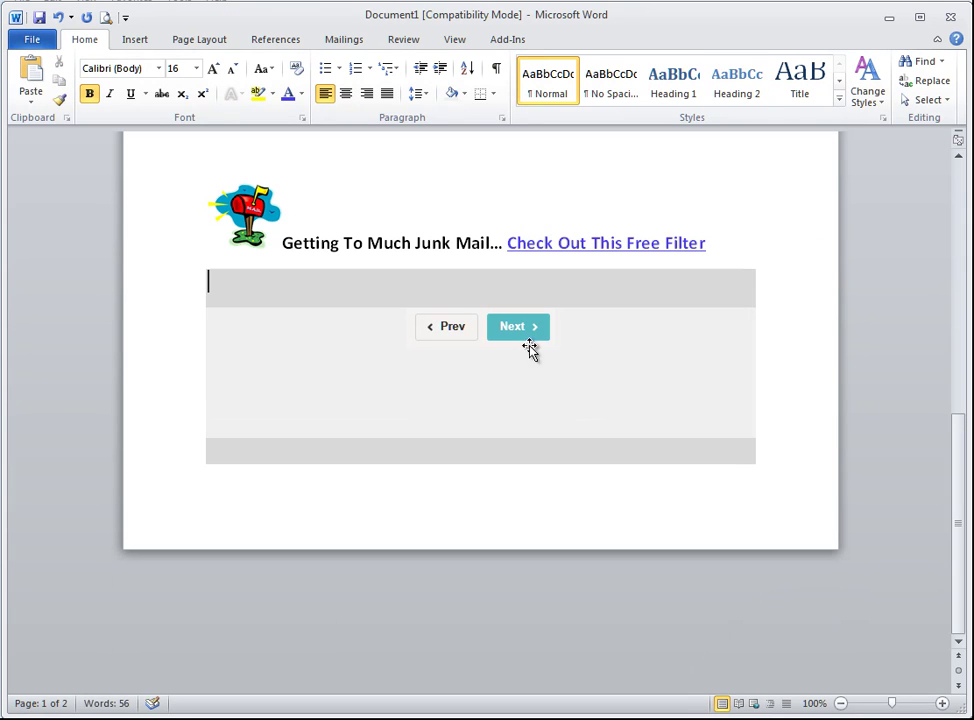
drag(456, 348, 402, 326)
click(501, 331)
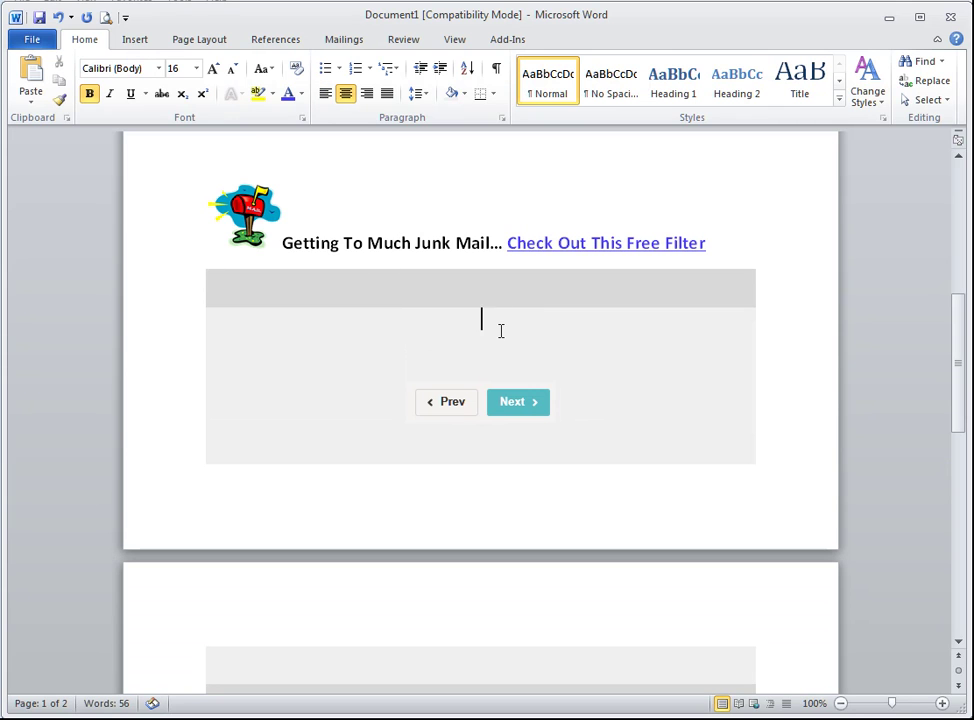
Move the mailbox clip art from the junk-mail line into the grey banner, deleting a stray Prev/Next copy
click(246, 224)
drag(246, 224, 520, 322)
click(568, 323)
drag(481, 410, 528, 320)
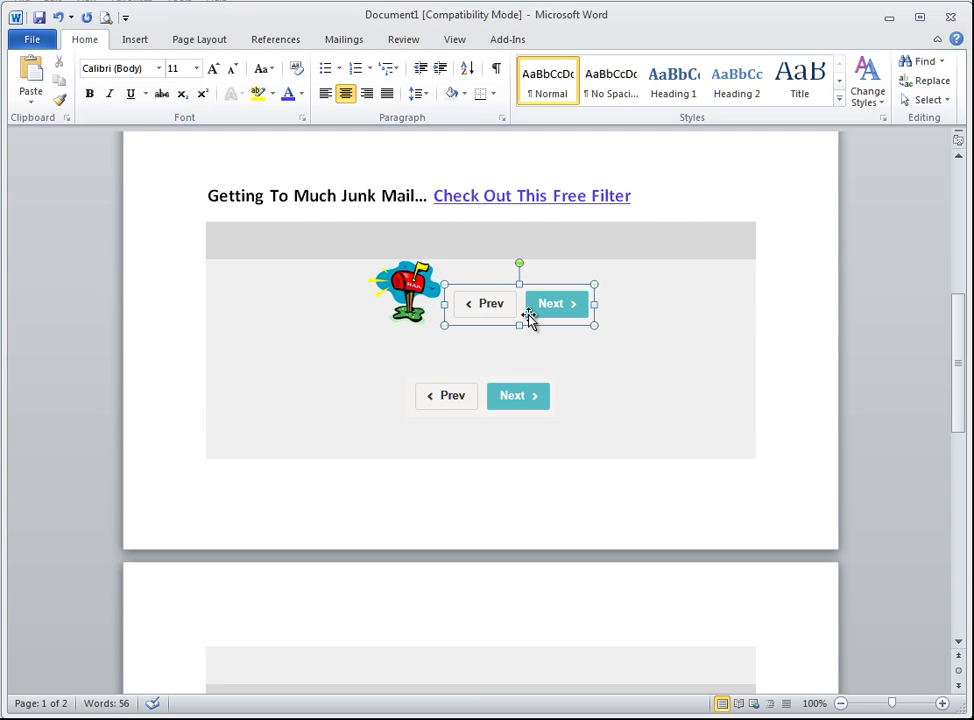
key(Delete)
Copy the mailbox clip art and paste copies into two rows above the buttons
click(484, 290)
key(ctrl+c)
key(ctrl+v)
key(ctrl+v)
key(ctrl+v)
key(ctrl+v)
key(Return)
key(ctrl+v)
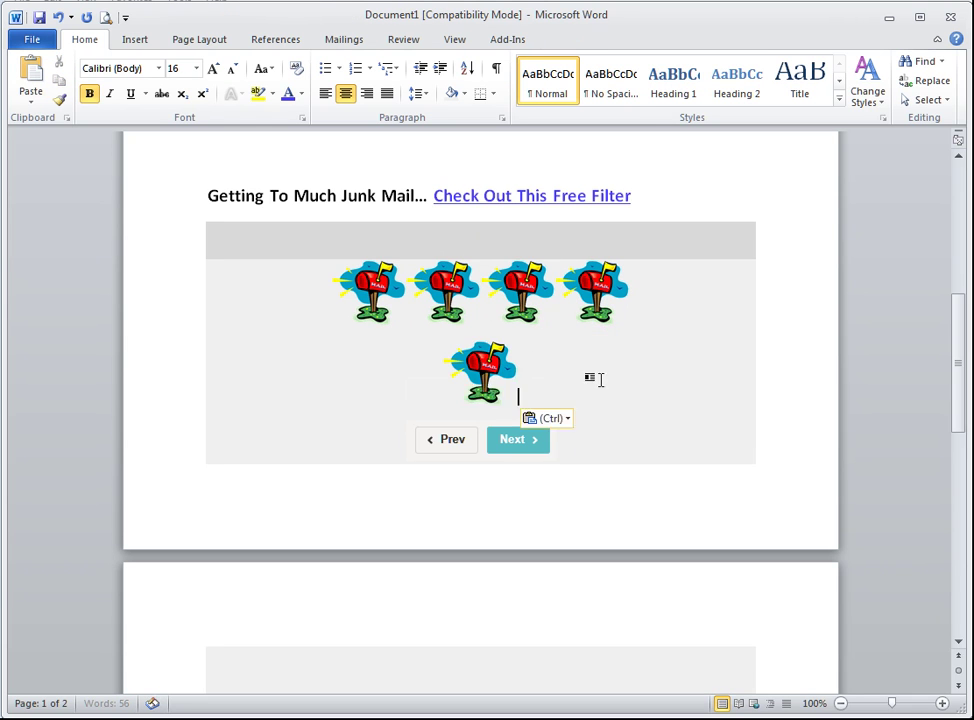
key(ctrl+v)
key(ctrl+v)
key(ctrl+v)
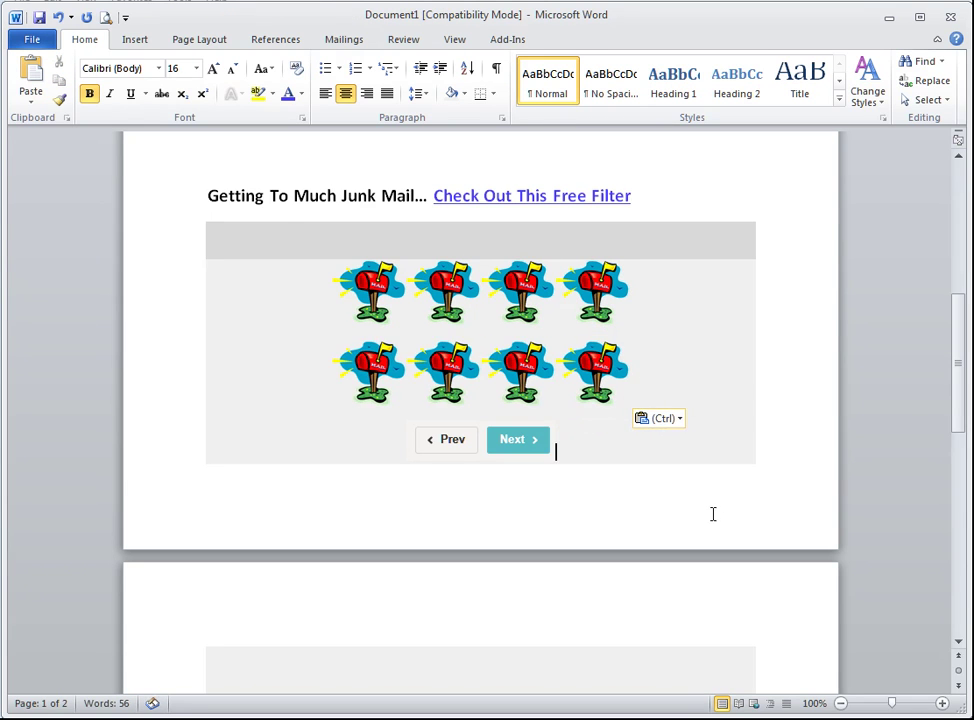
Capture the mailbox grid, then drag one mailbox to the start of the 'Getting To Much Junk Mail' line
key(Print)
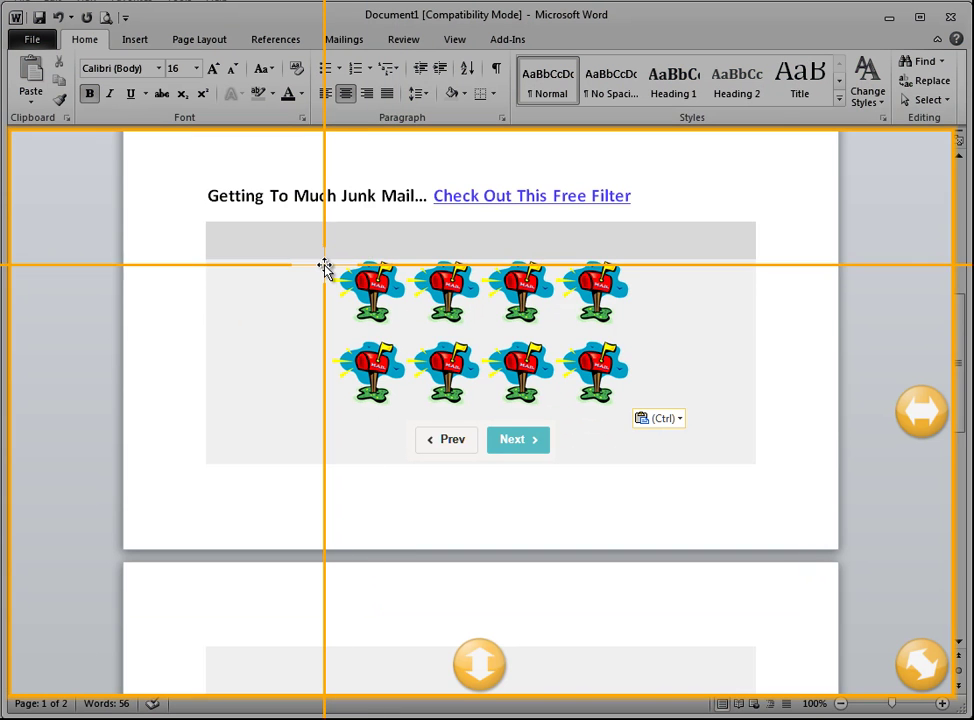
drag(323, 258, 637, 459)
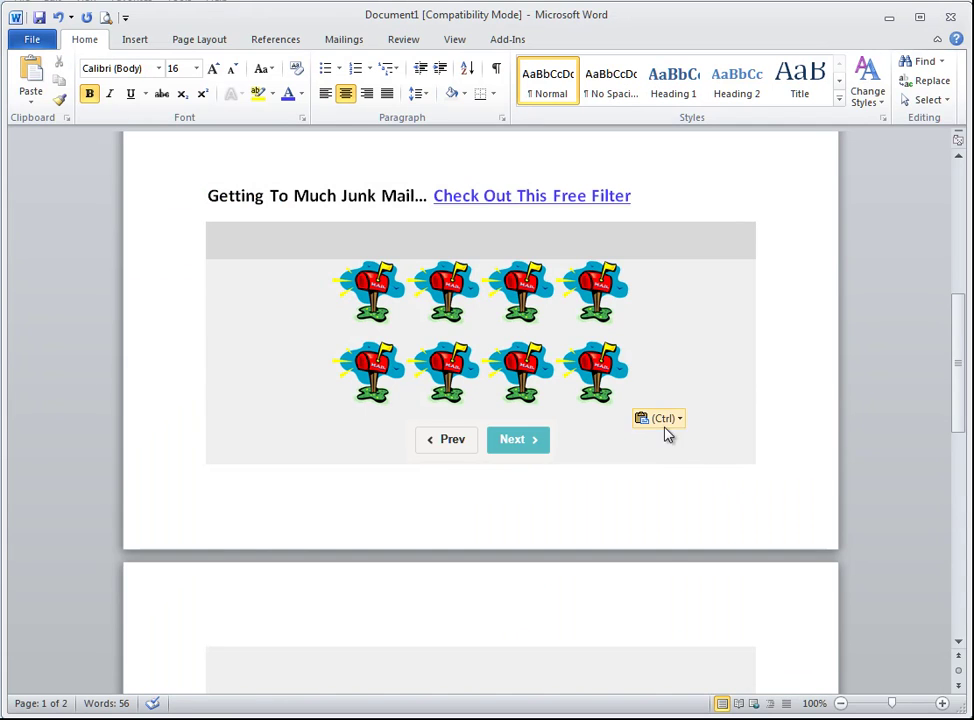
scroll(665, 430, up, 3)
scroll(665, 428, up, 2)
drag(517, 520, 176, 415)
click(510, 372)
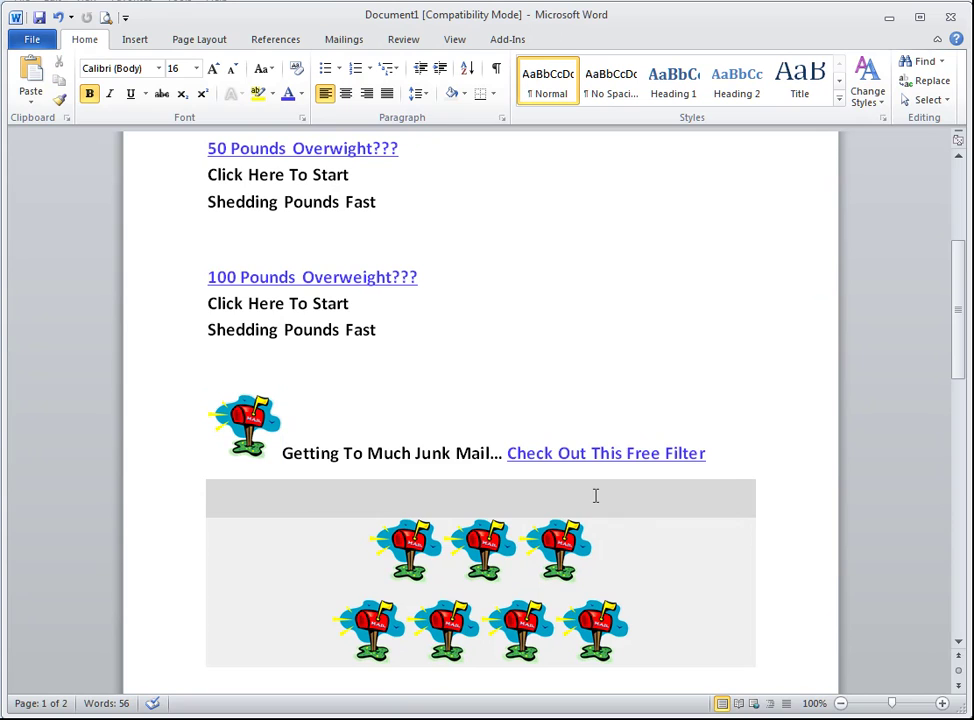
Capture the mailbox and junk-mail line at 584 x 99 and save it to the Desktop as bannertest GIF
key(Print)
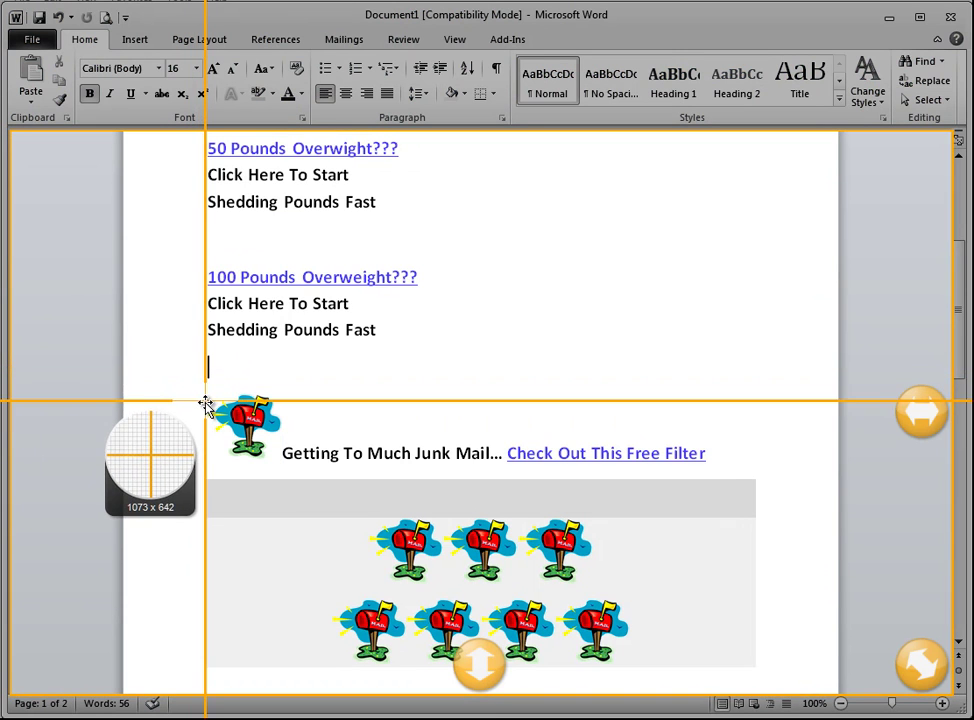
drag(202, 387, 713, 476)
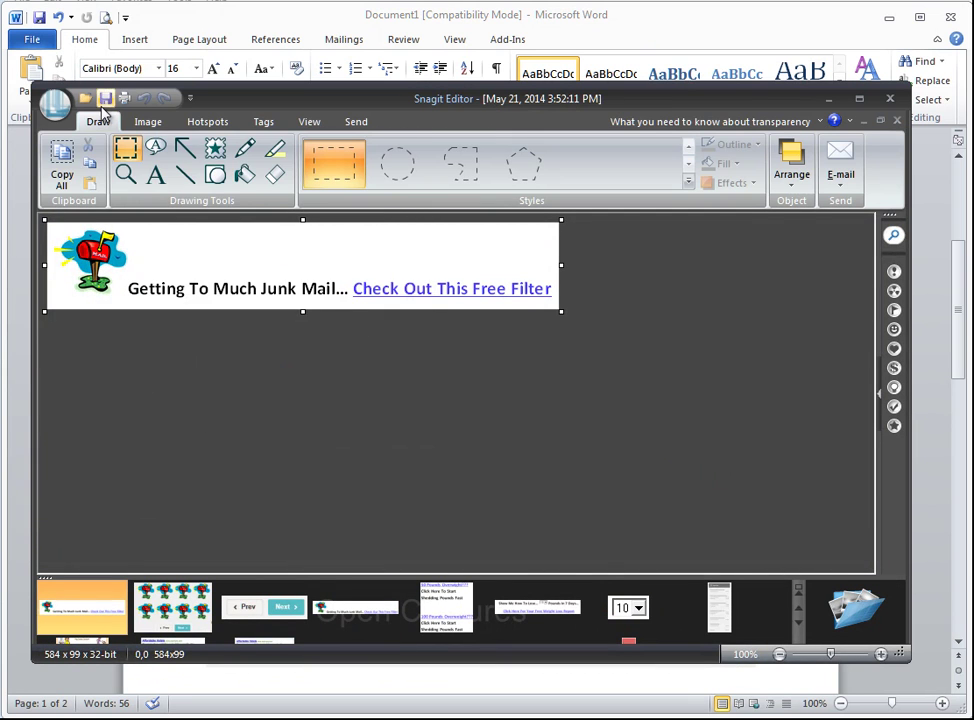
click(55, 100)
click(113, 259)
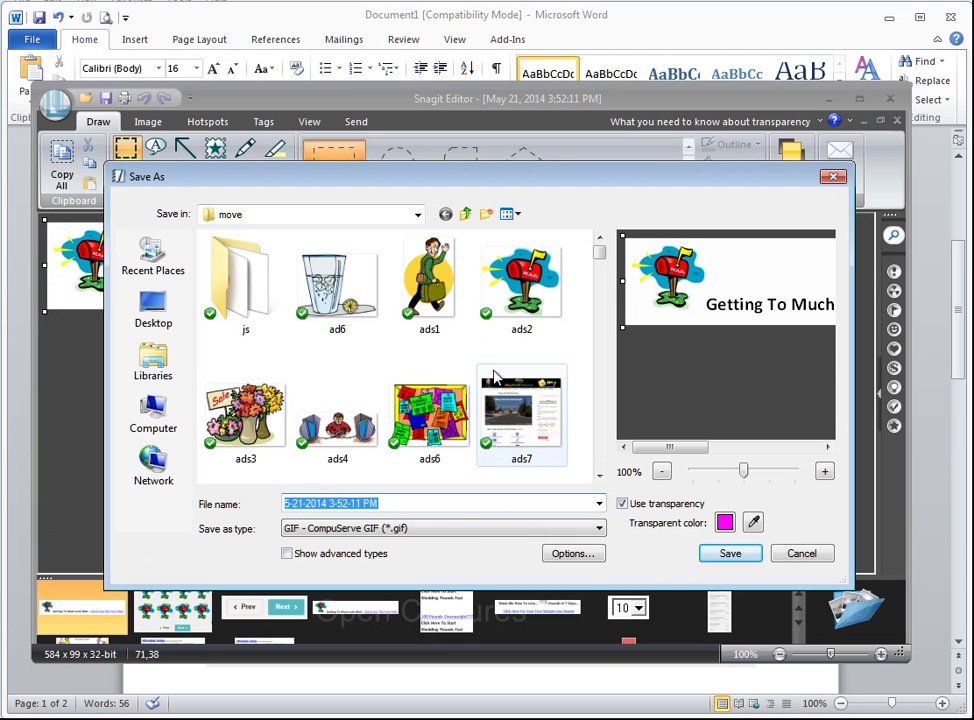
text(bannertest)
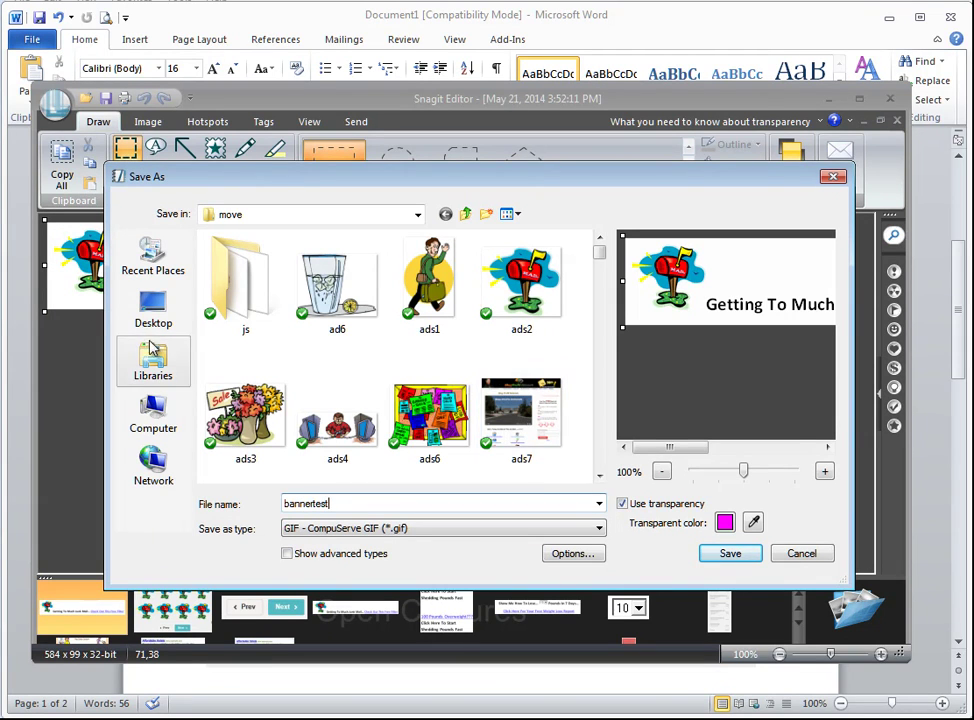
click(165, 322)
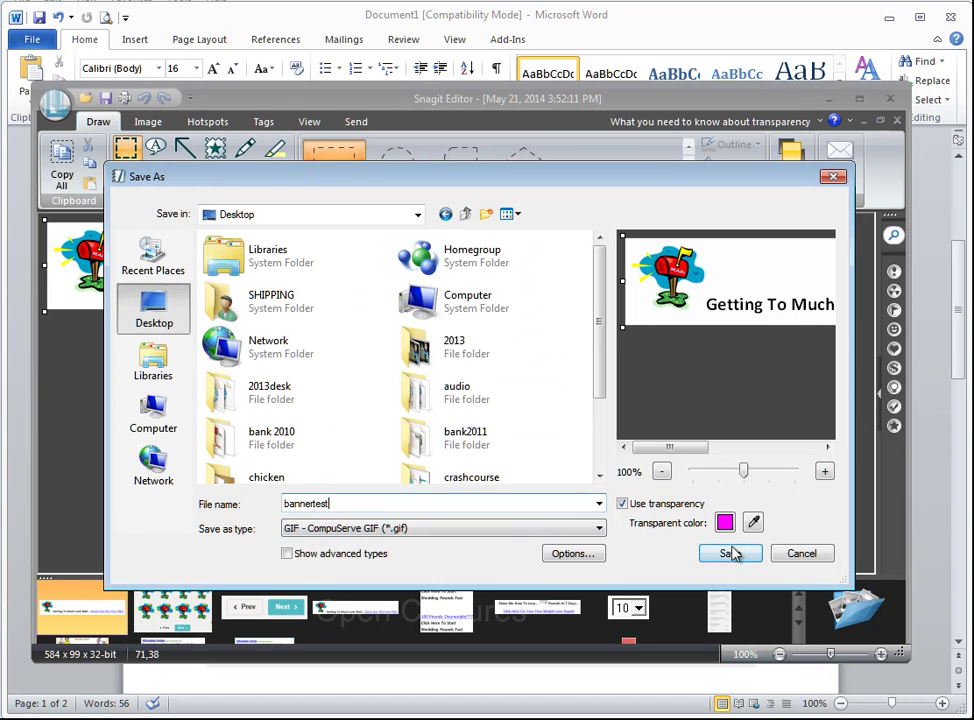
click(731, 553)
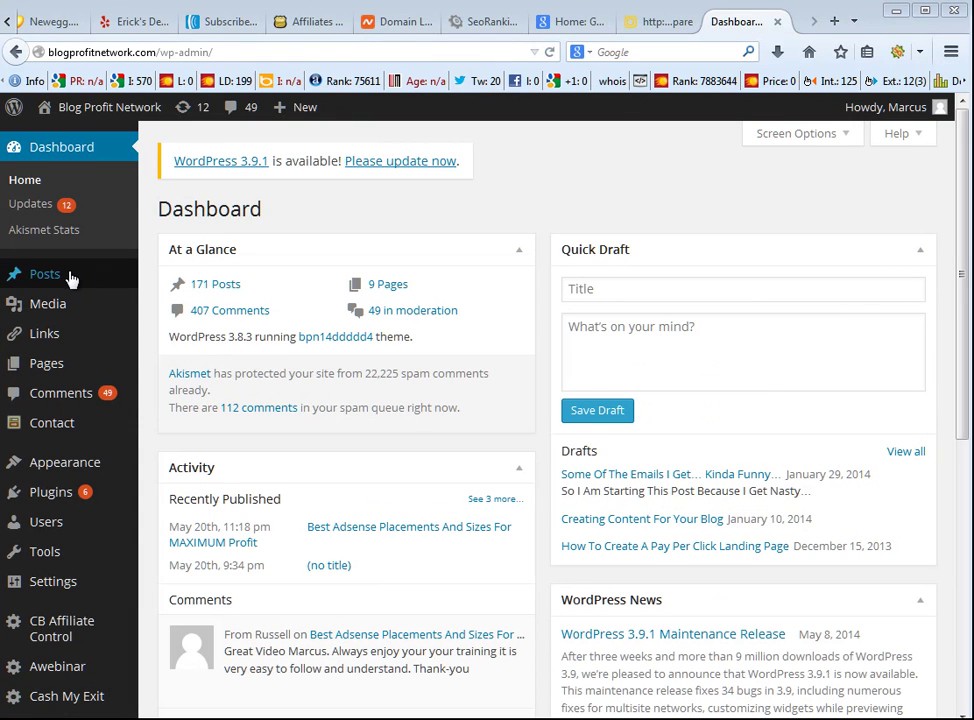
Add a new post titled 'How To Create A Banner Ad In Word' and move on to the body
mouse_move(70, 278)
click(202, 305)
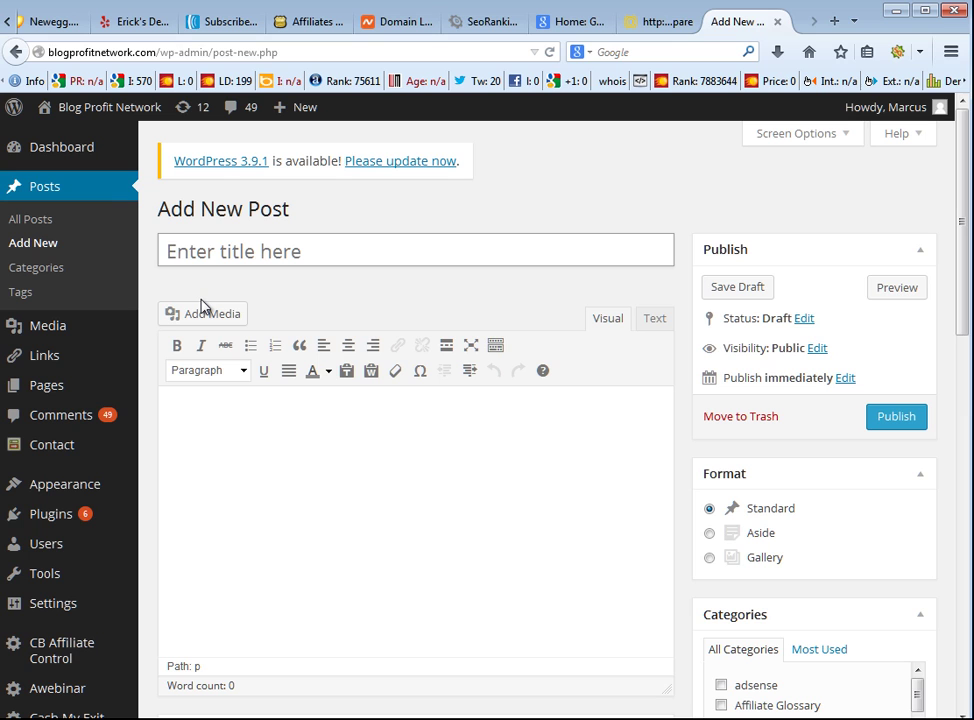
text(Banne)
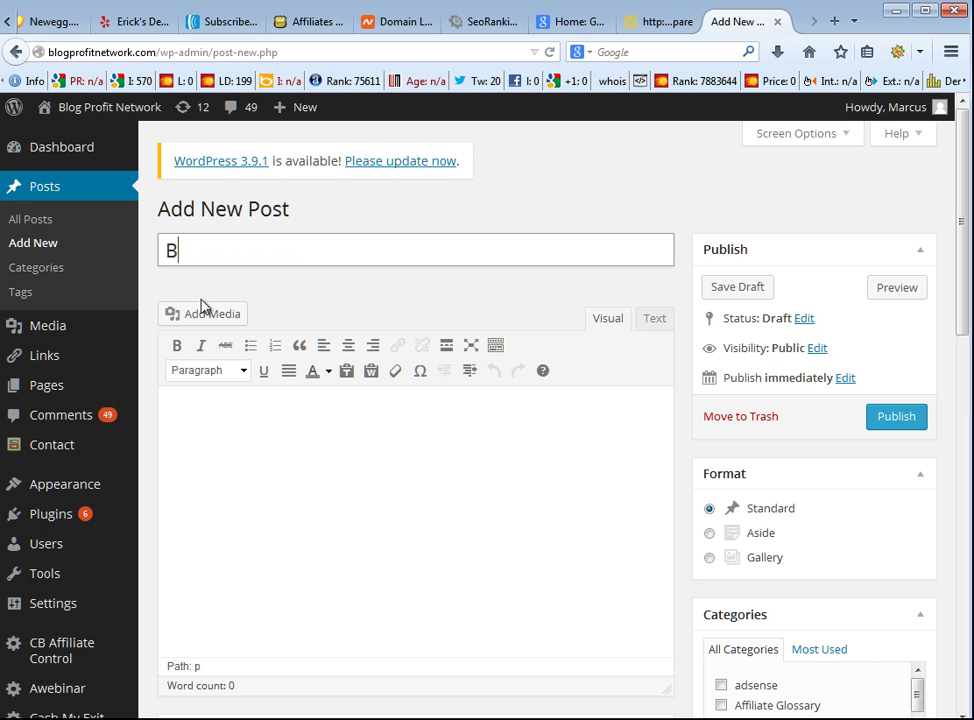
key(BackSpace)
key(BackSpace)
key(BackSpace)
key(BackSpace)
text(How To Create A Banner Ad In Word)
key(Tab)
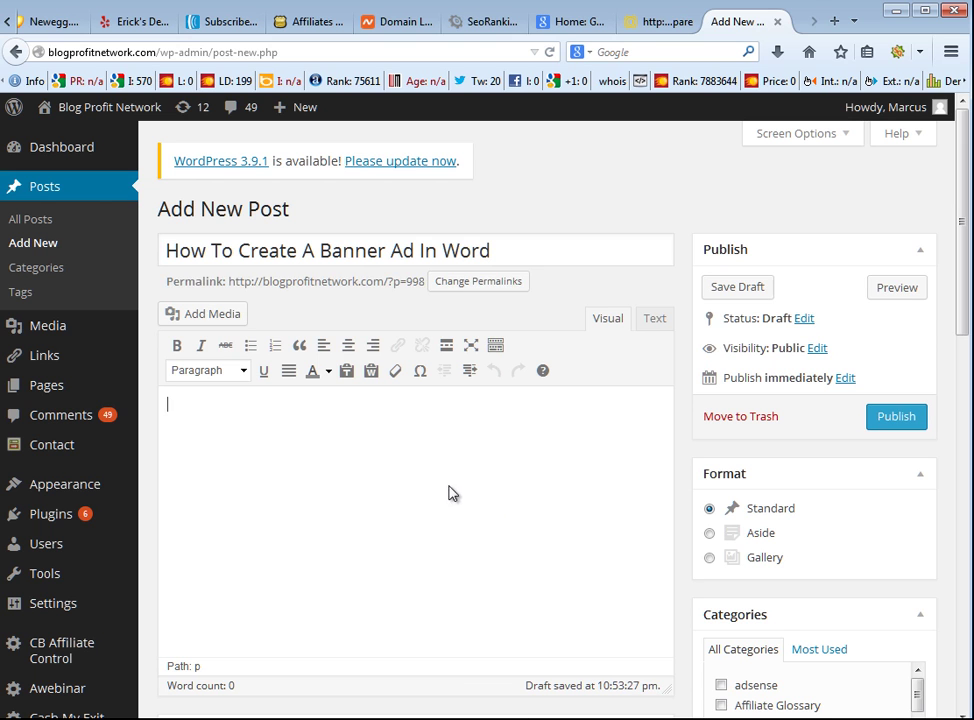
Upload bannertest.gif from the Desktop through the post's Add Media dialog
click(196, 316)
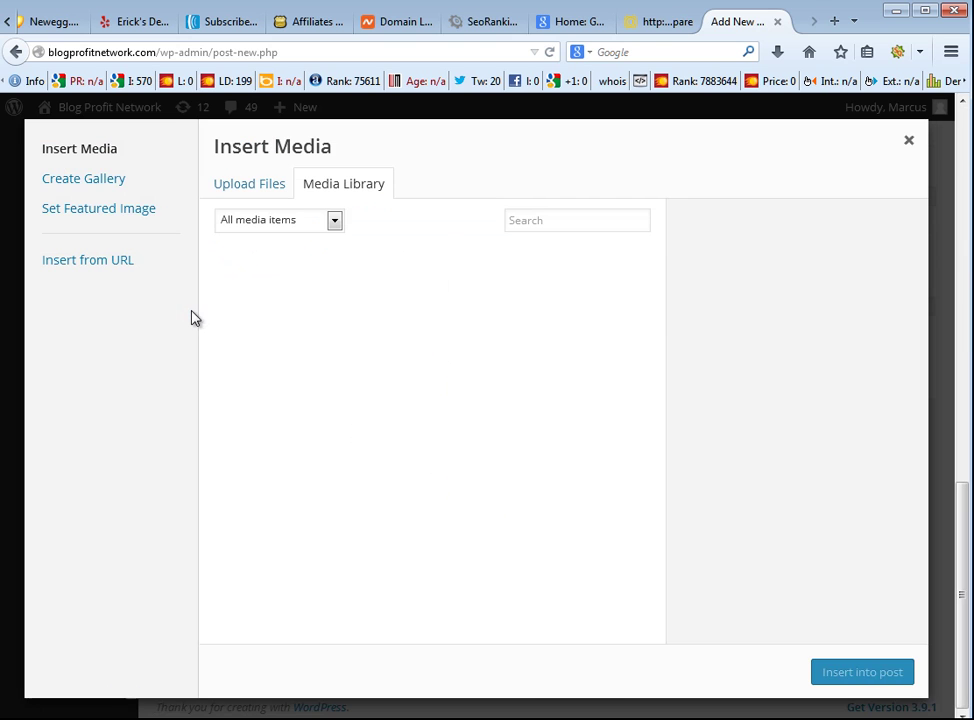
click(265, 190)
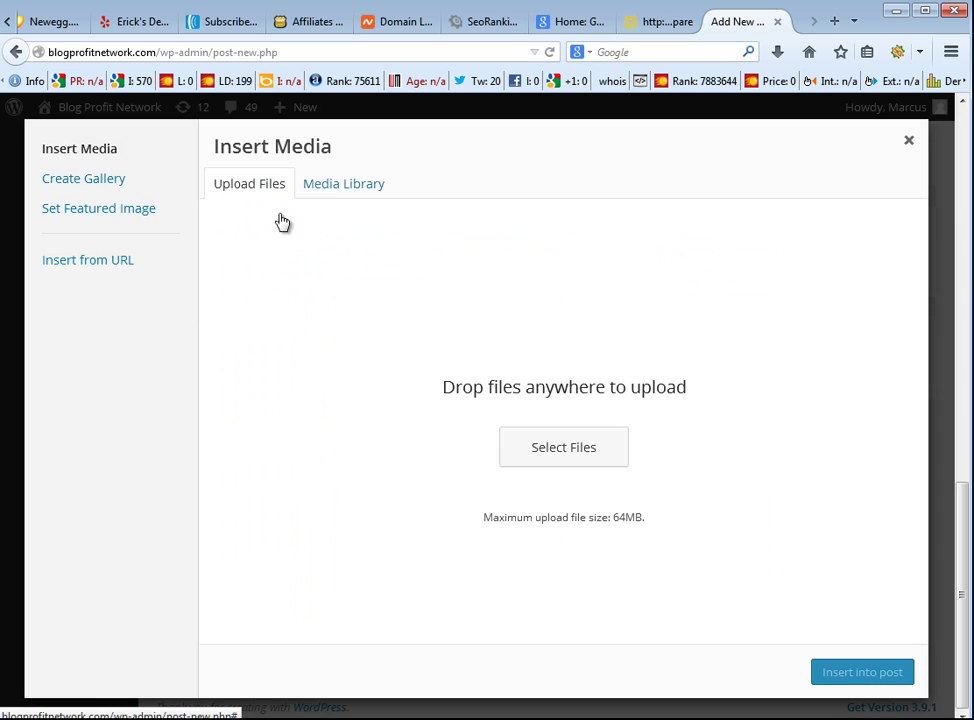
click(561, 449)
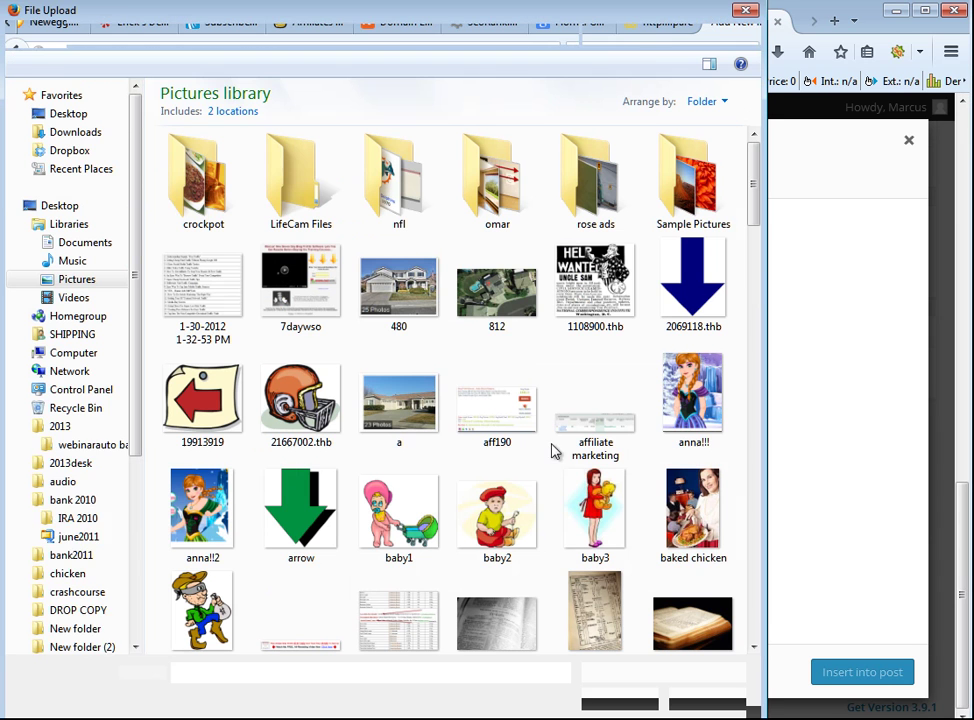
click(78, 113)
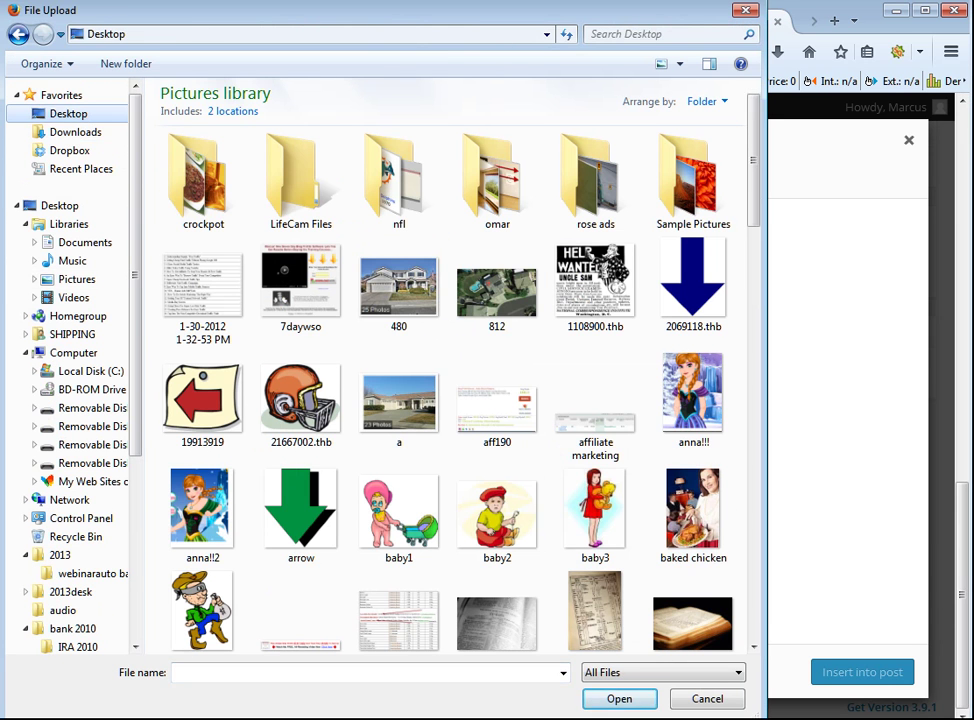
drag(755, 160, 728, 402)
double_click(200, 322)
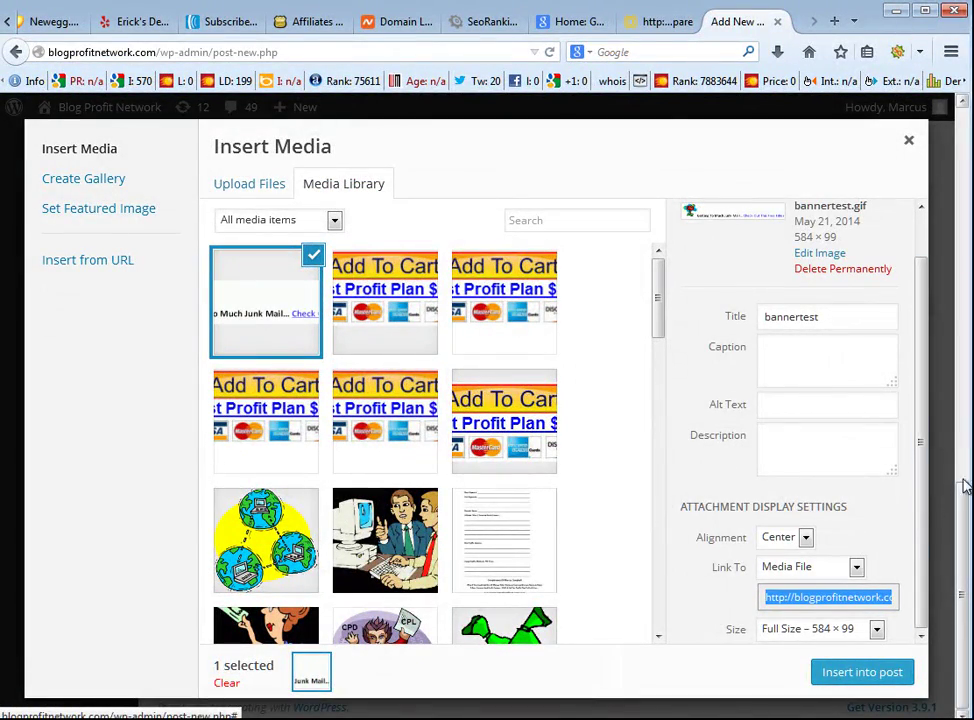
click(828, 567)
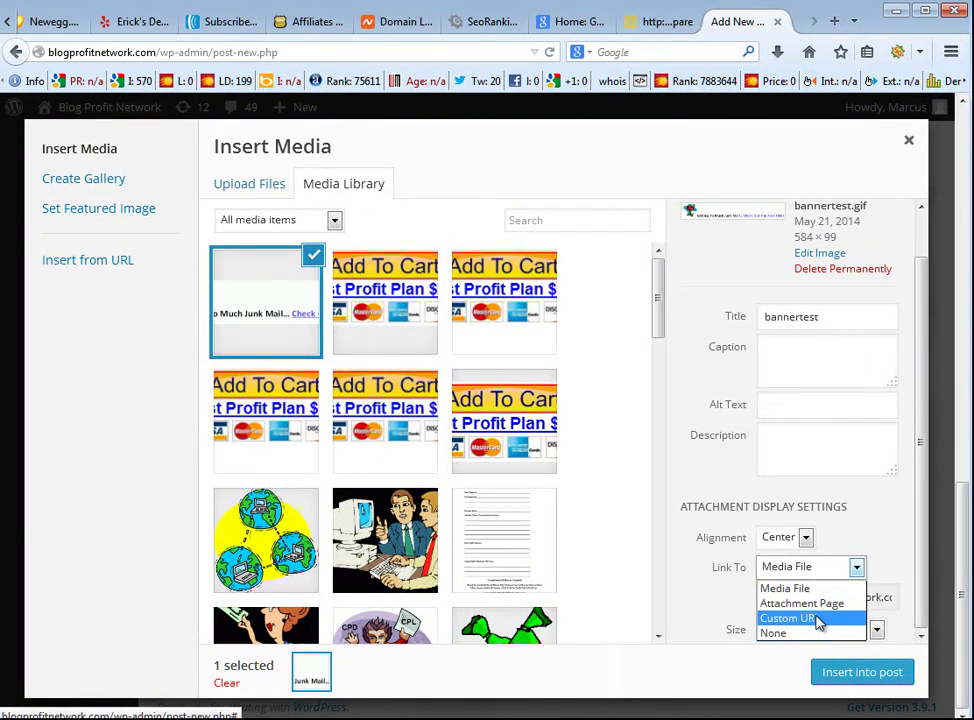
click(818, 618)
click(827, 602)
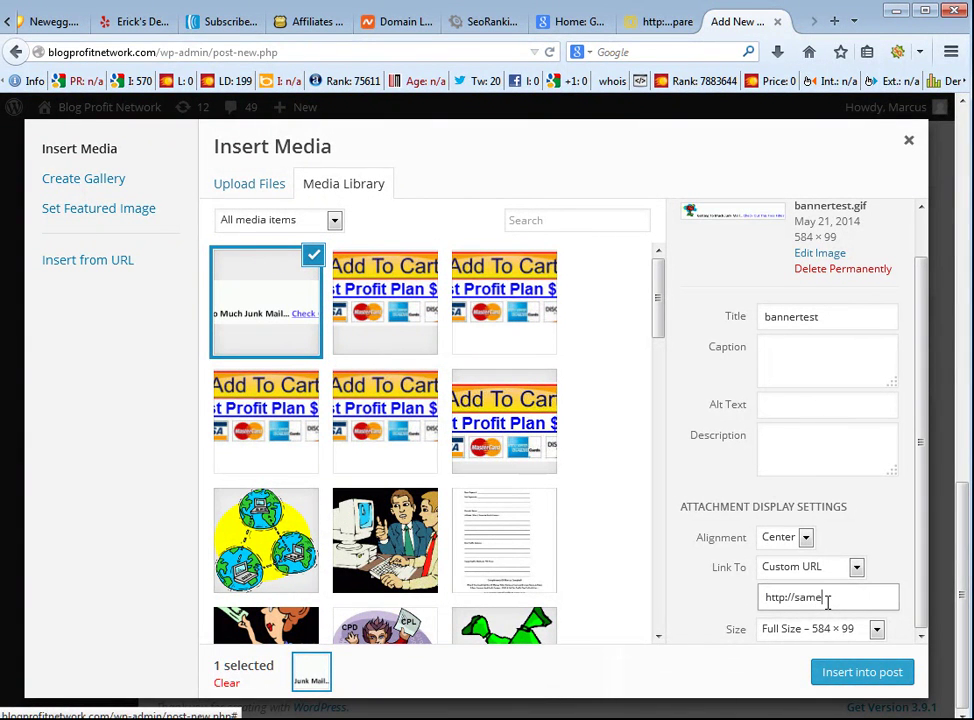
text(samedayblogs.com)
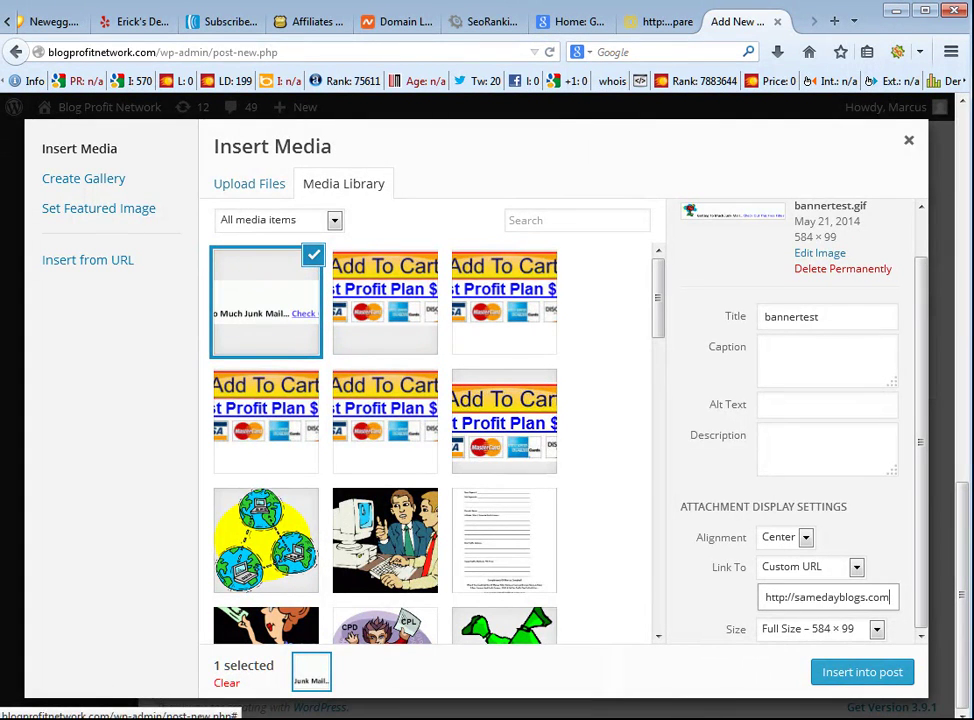
click(885, 675)
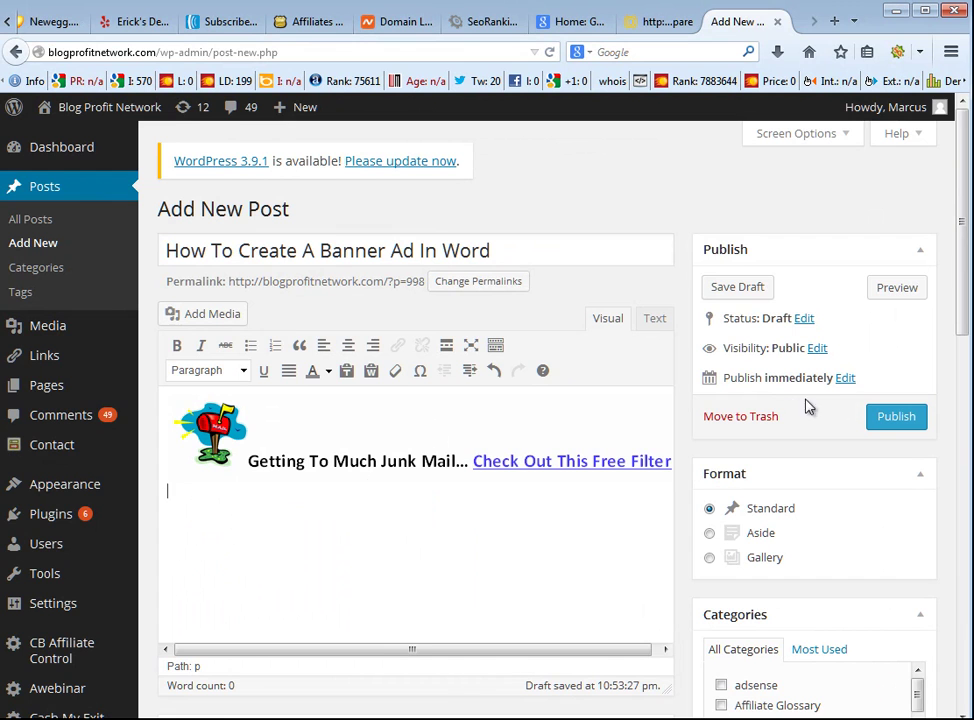
Publish the post with the junk-mail banner and view its live page
drag(386, 643, 478, 643)
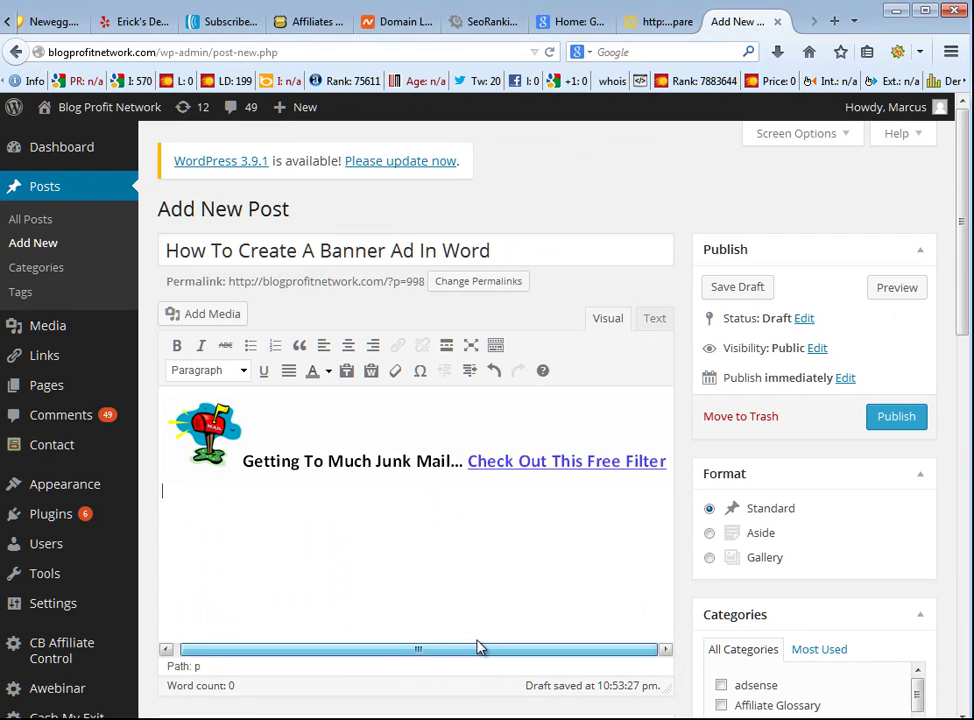
click(896, 417)
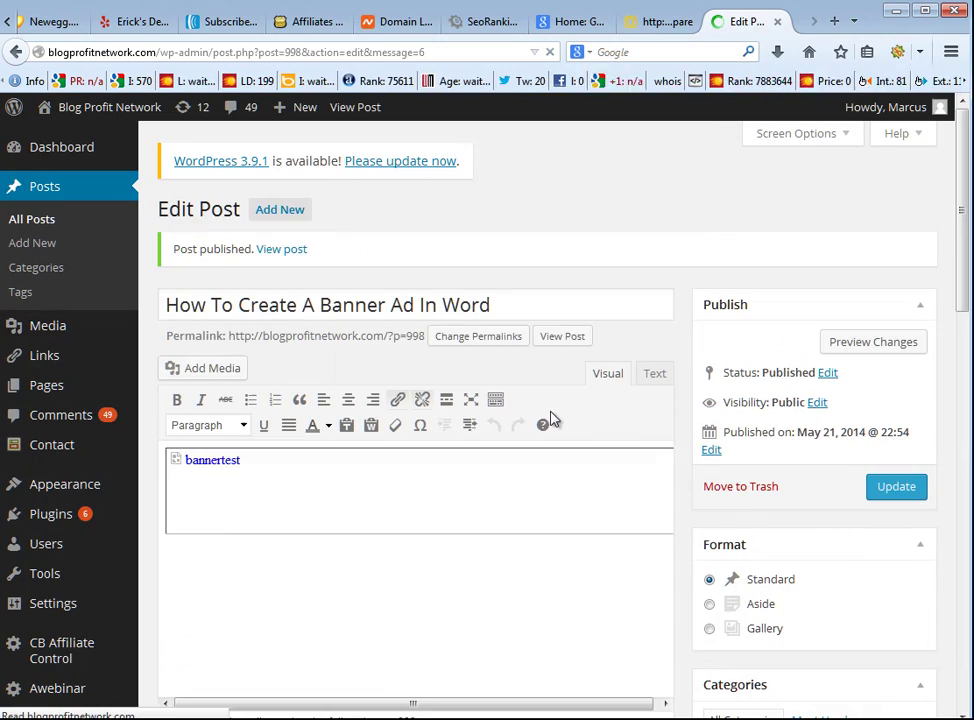
click(550, 337)
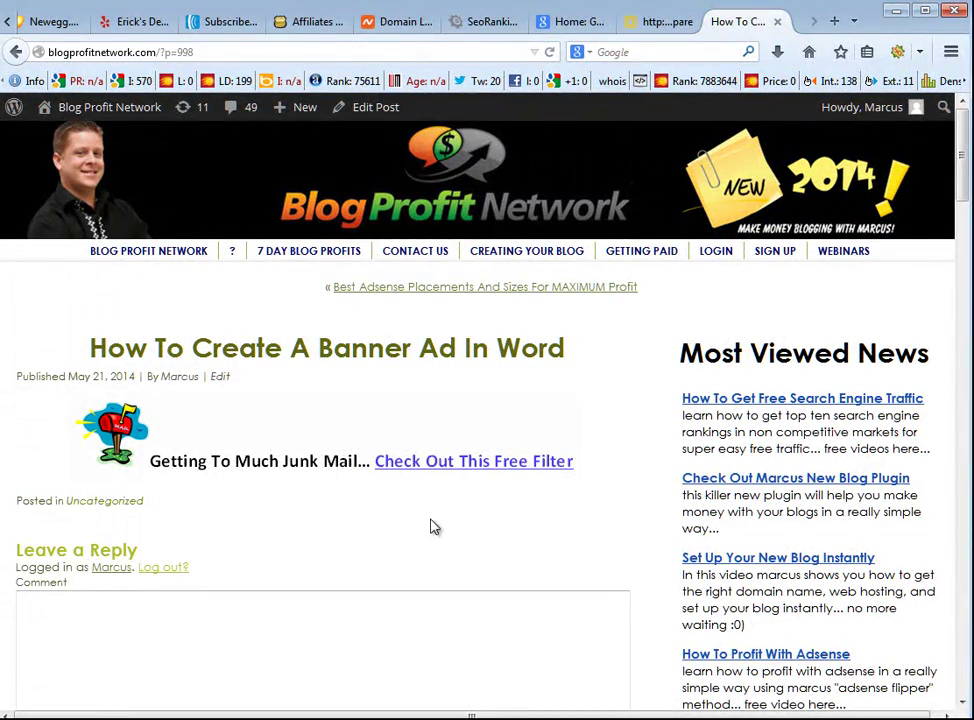
Copy the live post's URL from the address bar and load the Blog Profit Network home page
click(566, 660)
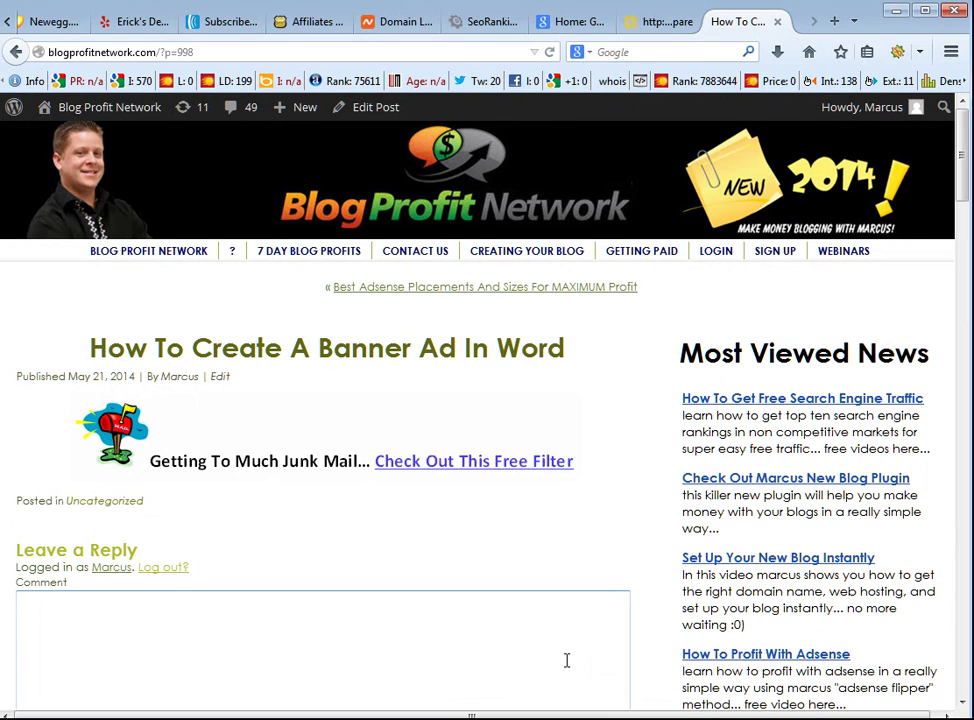
click(211, 50)
right_click(215, 50)
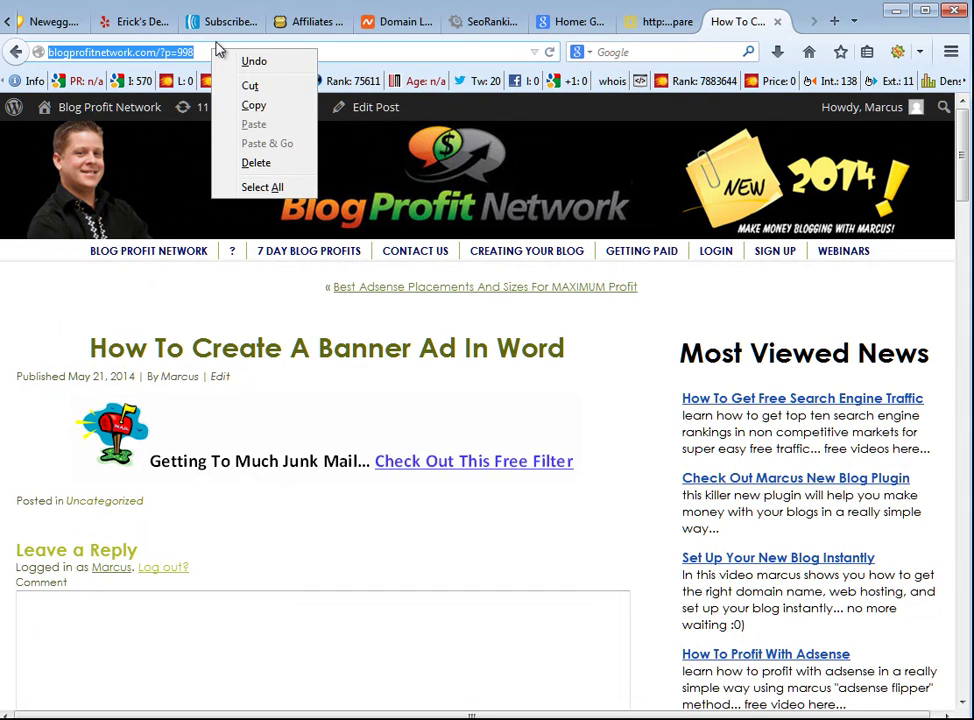
click(253, 105)
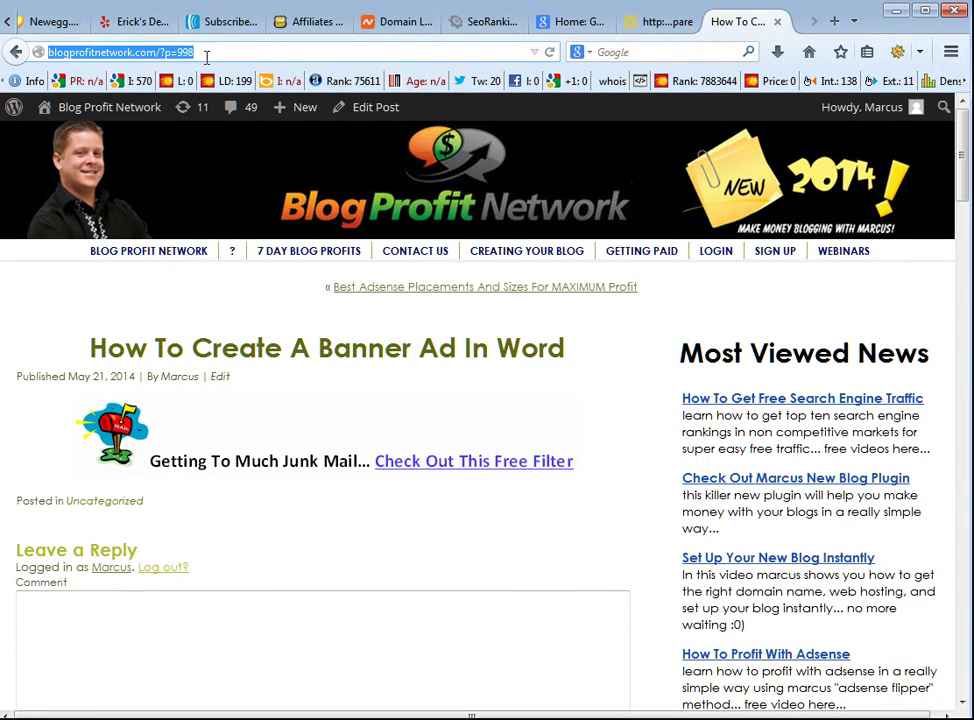
click(165, 264)
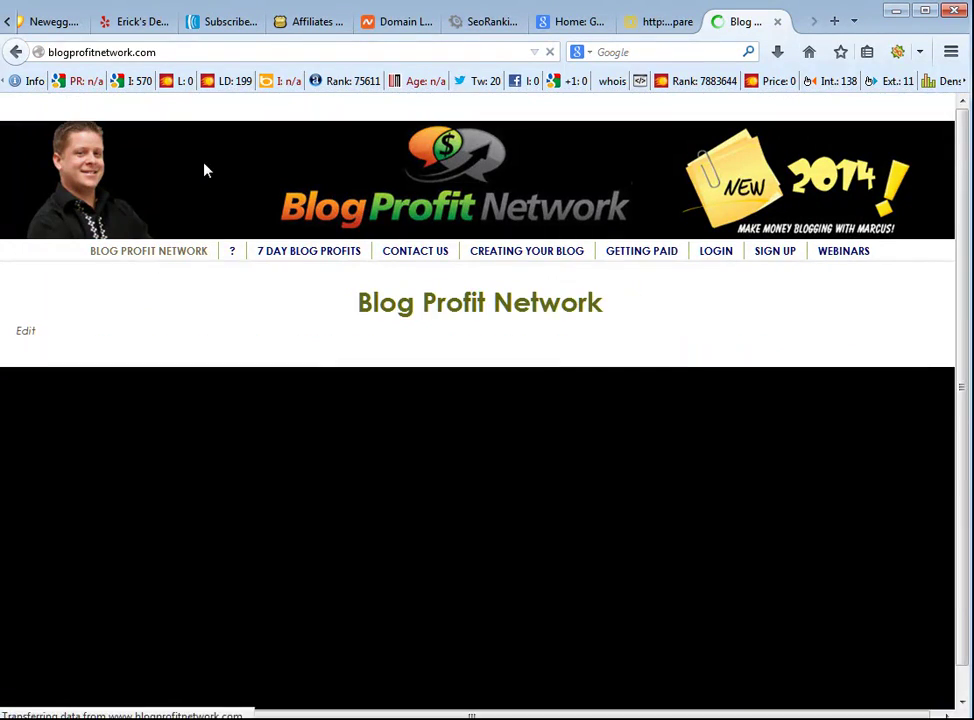
scroll(798, 522, down, 5)
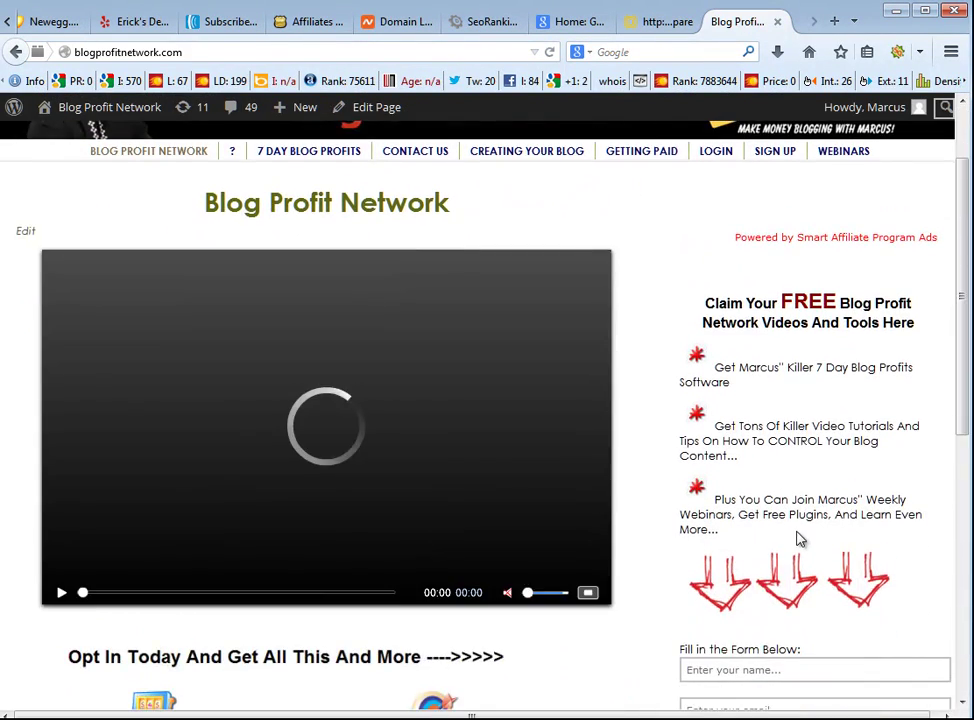